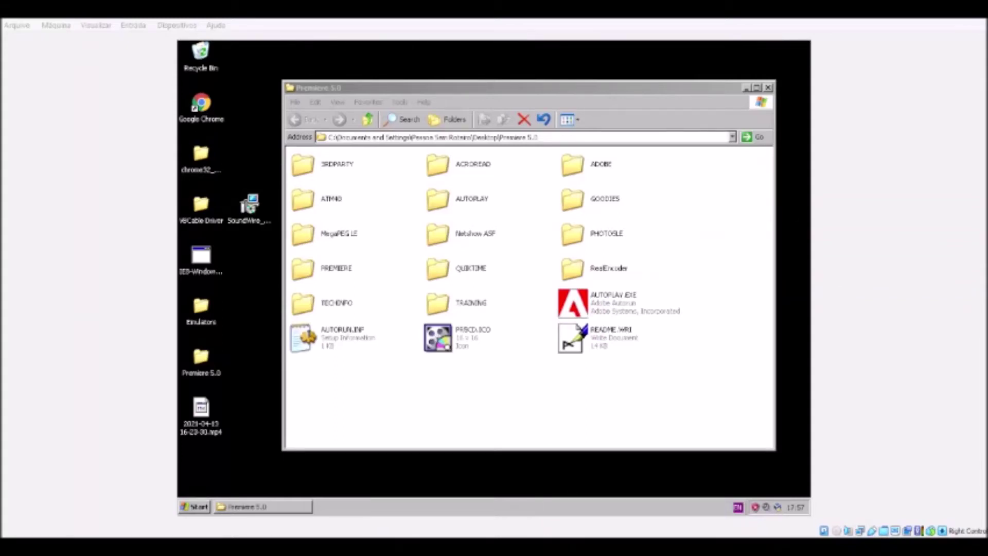
- Launch the Premiere AutoPlay program and browse its tryout, CD contents and installation pages
{"action": "left_click", "coordinate": [329, 375]}
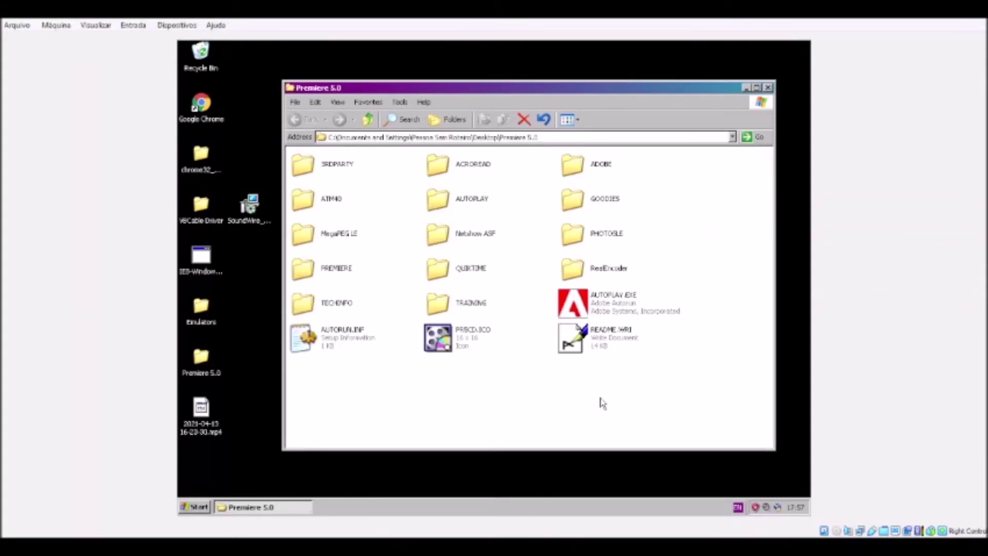
{"action": "double_click", "coordinate": [603, 305]}
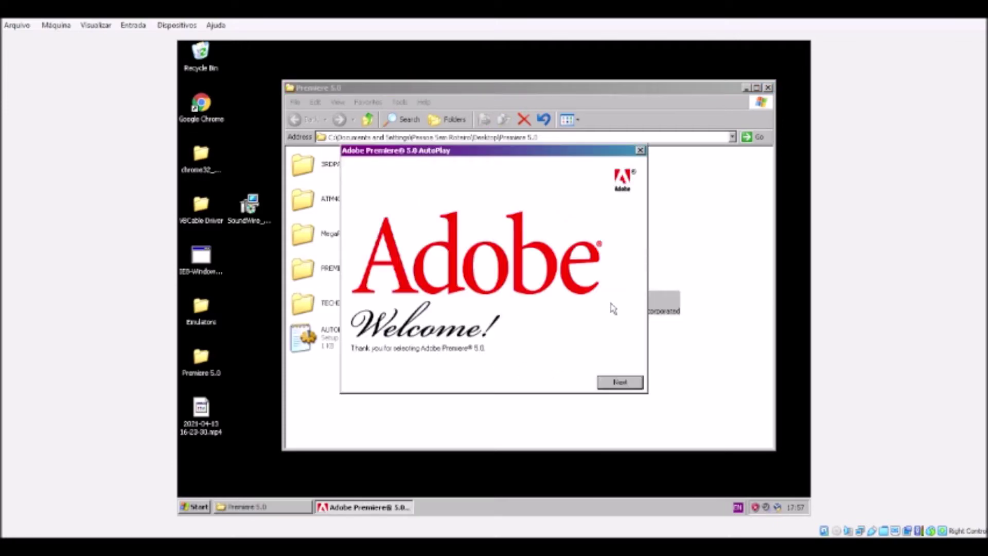
{"action": "mouse_move", "coordinate": [504, 152]}
{"action": "left_mouse_down"}
{"action": "mouse_move", "coordinate": [558, 44]}
{"action": "mouse_move", "coordinate": [570, 81]}
{"action": "mouse_move", "coordinate": [550, 96]}
{"action": "left_mouse_up"}
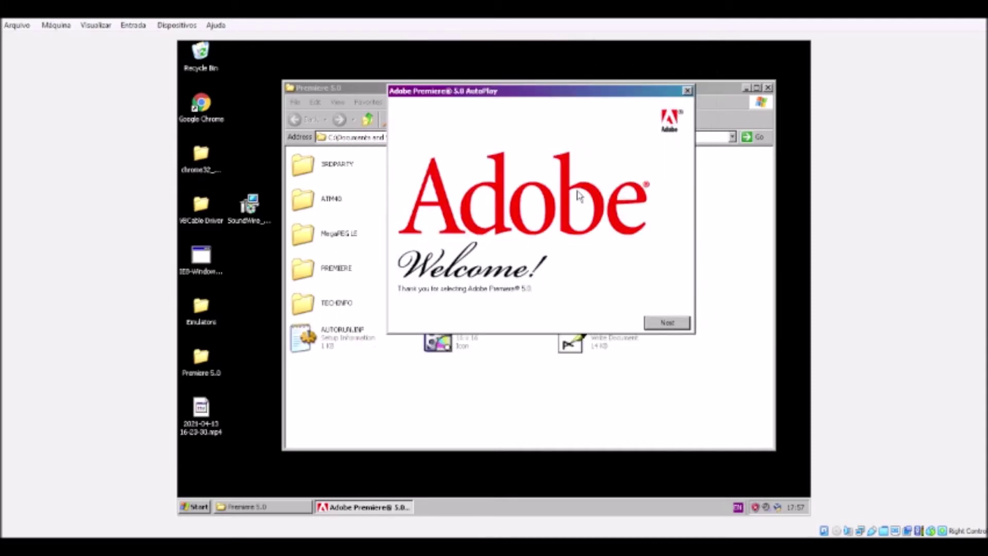
{"action": "left_click", "coordinate": [666, 323]}
{"action": "left_click_drag", "start_coordinate": [479, 155], "coordinate": [483, 172]}
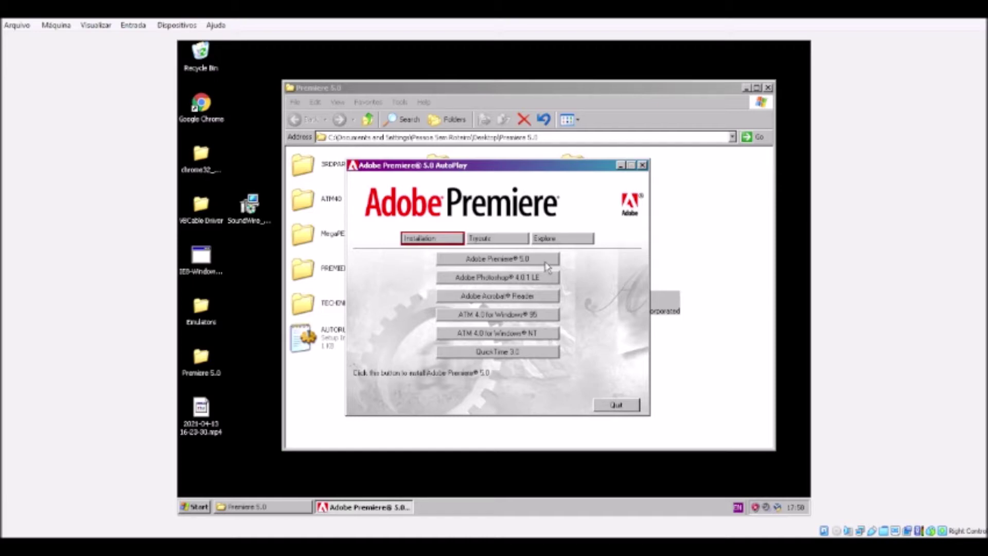
{"action": "left_click", "coordinate": [502, 239]}
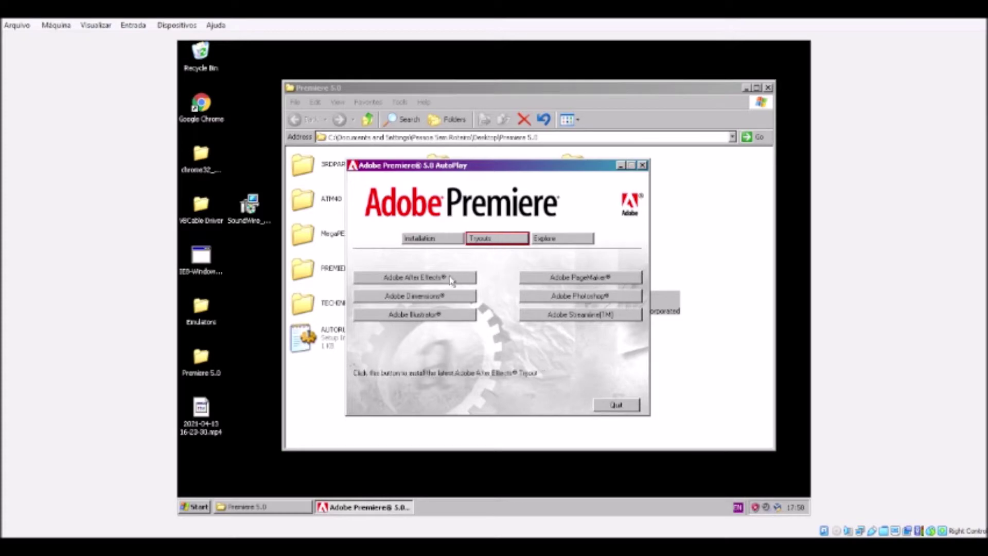
{"action": "left_click", "coordinate": [562, 238]}
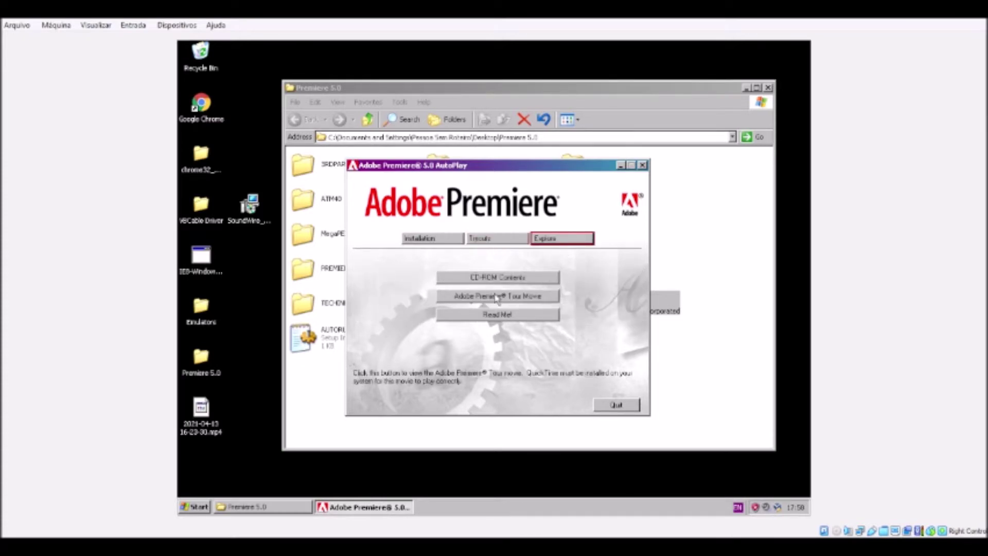
{"action": "left_click", "coordinate": [417, 240]}
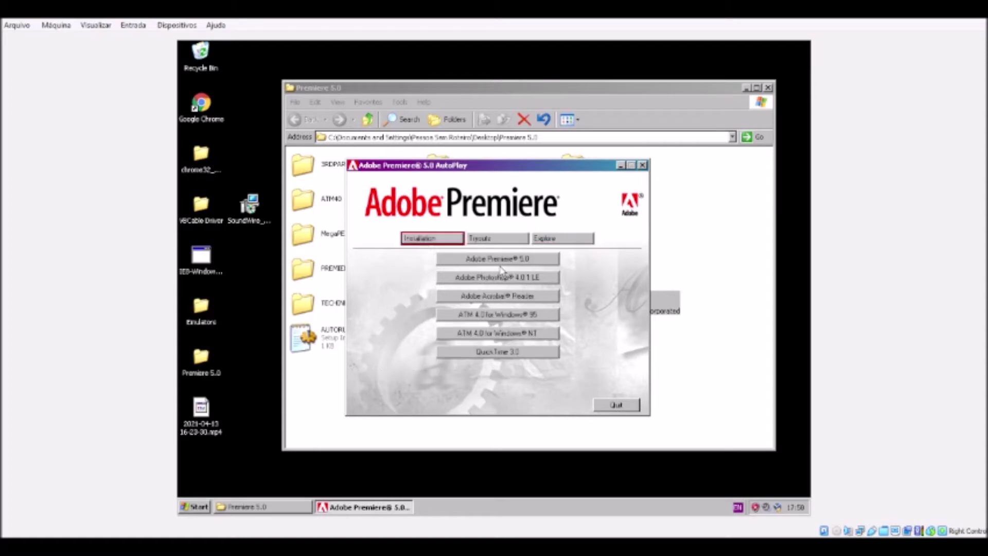
- Try repeatedly to start the Adobe Premiere 5.0 installation from AutoPlay
{"action": "left_click", "coordinate": [535, 263]}
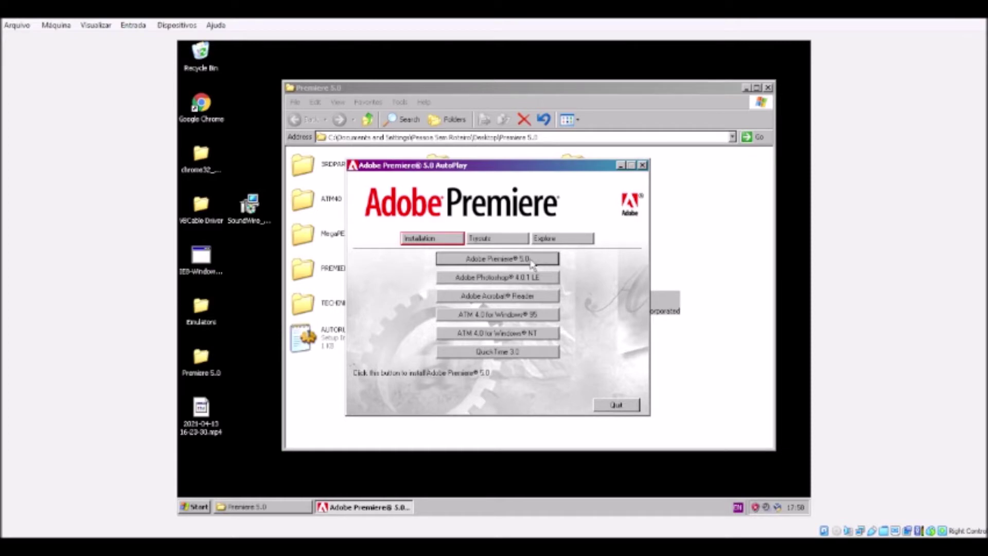
{"action": "left_click", "coordinate": [530, 261]}
{"action": "left_click", "coordinate": [532, 262]}
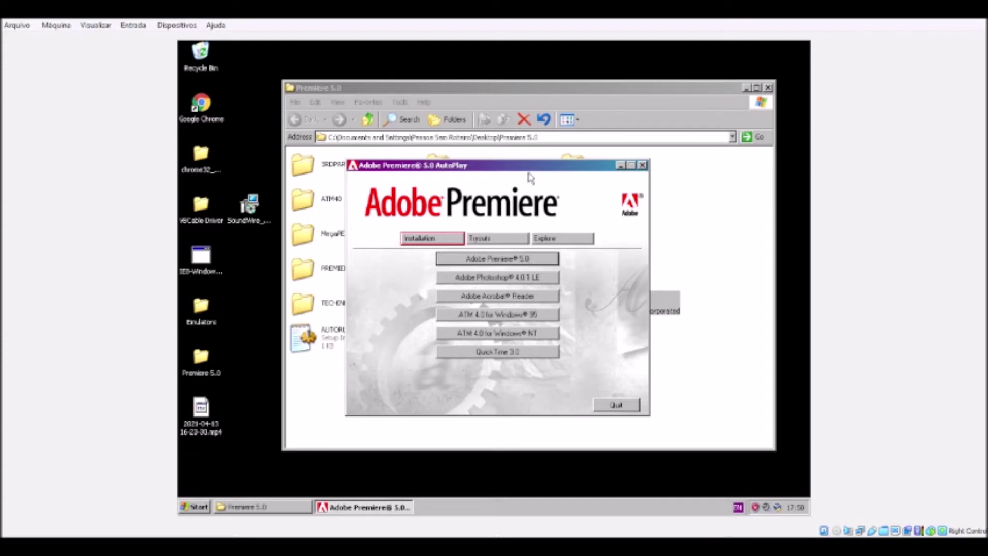
{"action": "left_click_drag", "start_coordinate": [530, 173], "coordinate": [442, 185]}
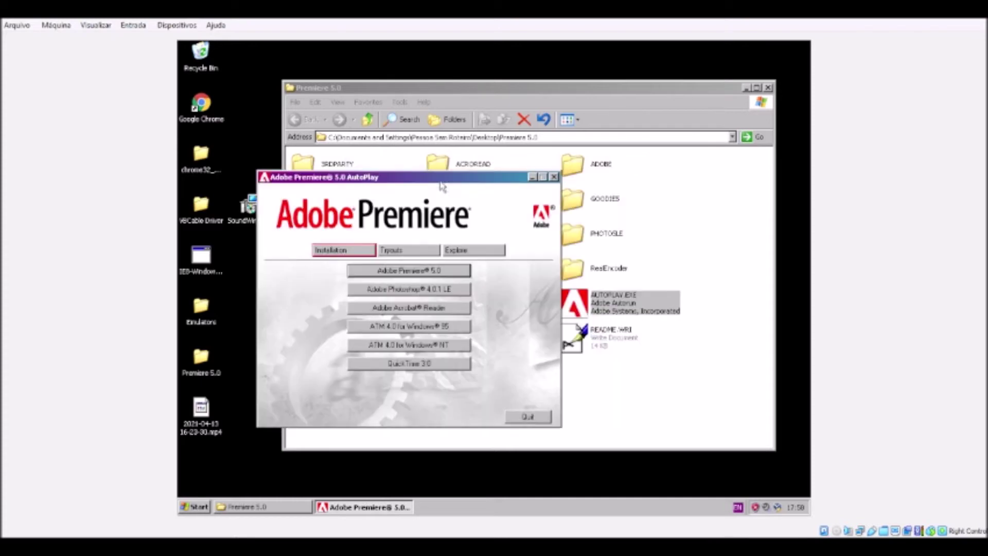
{"action": "left_click", "coordinate": [419, 272]}
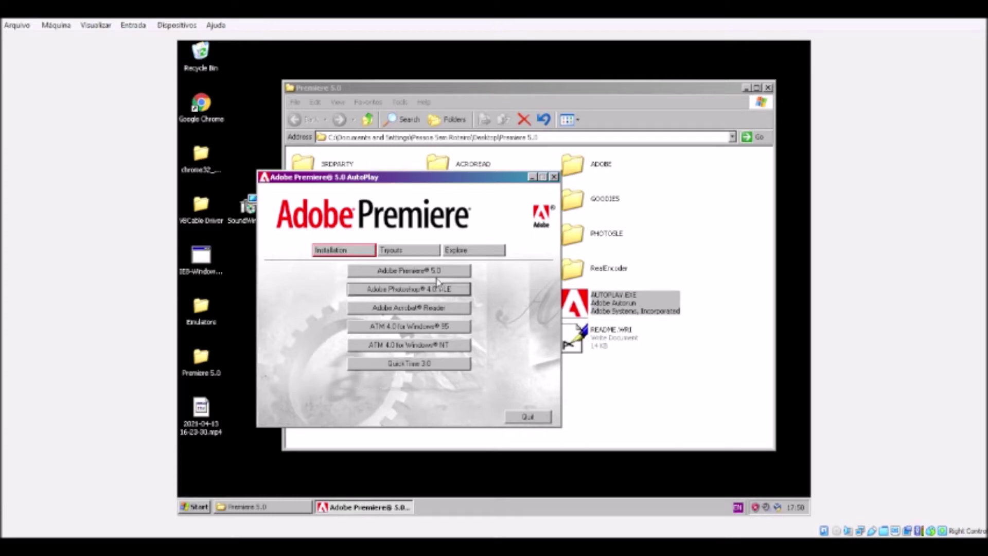
{"action": "left_click", "coordinate": [409, 250]}
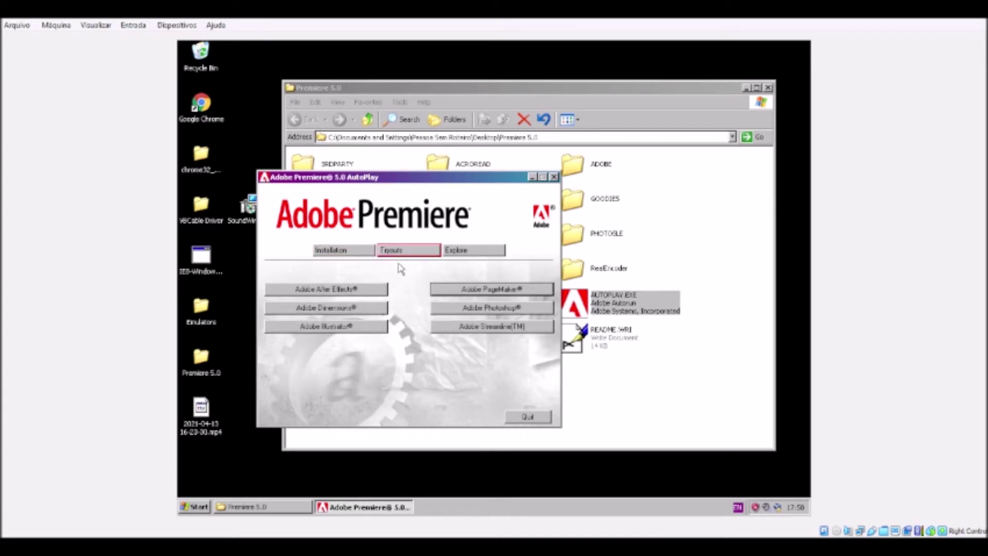
{"action": "left_click", "coordinate": [344, 250]}
- Close AutoPlay and run SETUP.EXE from the PREMIERE folder in Explorer
{"action": "left_click", "coordinate": [527, 416]}
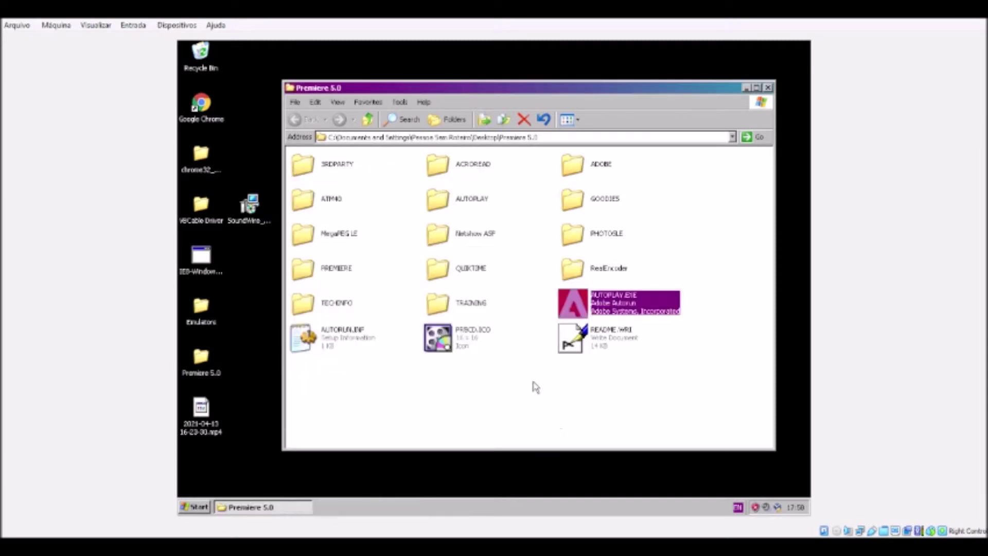
{"action": "double_click", "coordinate": [334, 265]}
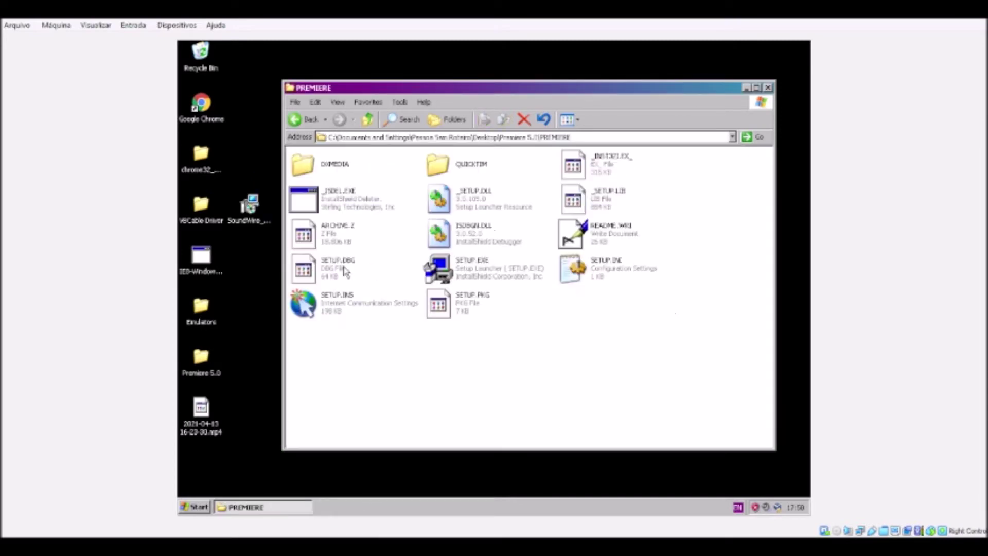
{"action": "left_click", "coordinate": [479, 278]}
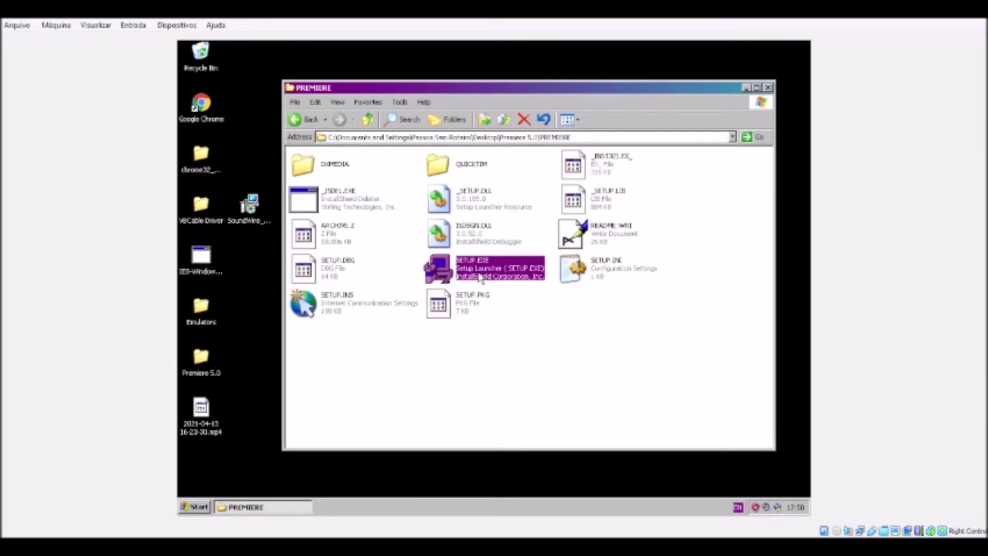
{"action": "double_click", "coordinate": [482, 278]}
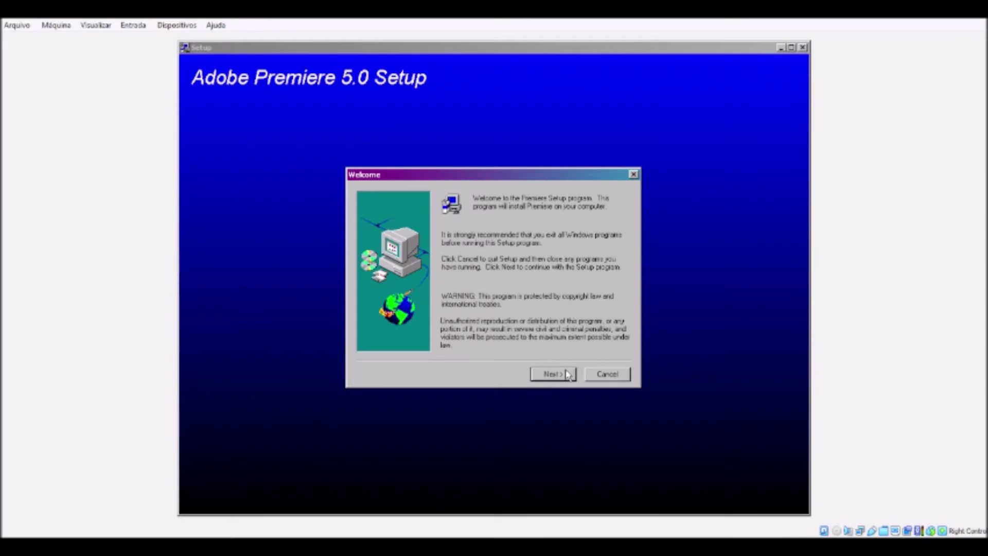
- Set the purchase country to Brasil
{"action": "left_click", "coordinate": [567, 374]}
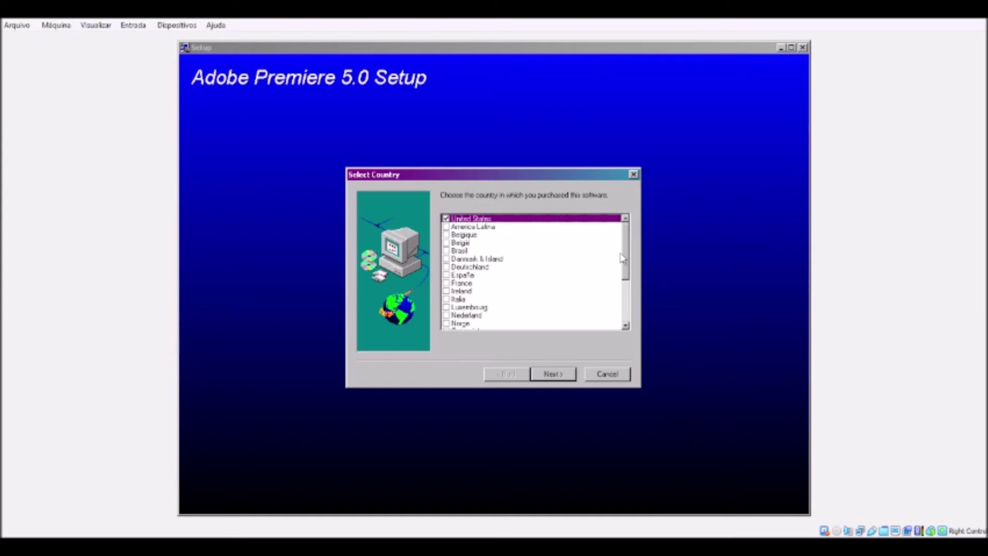
{"action": "scroll", "coordinate": [632, 260], "scroll_direction": "down", "scroll_amount": 1}
{"action": "left_click", "coordinate": [455, 235]}
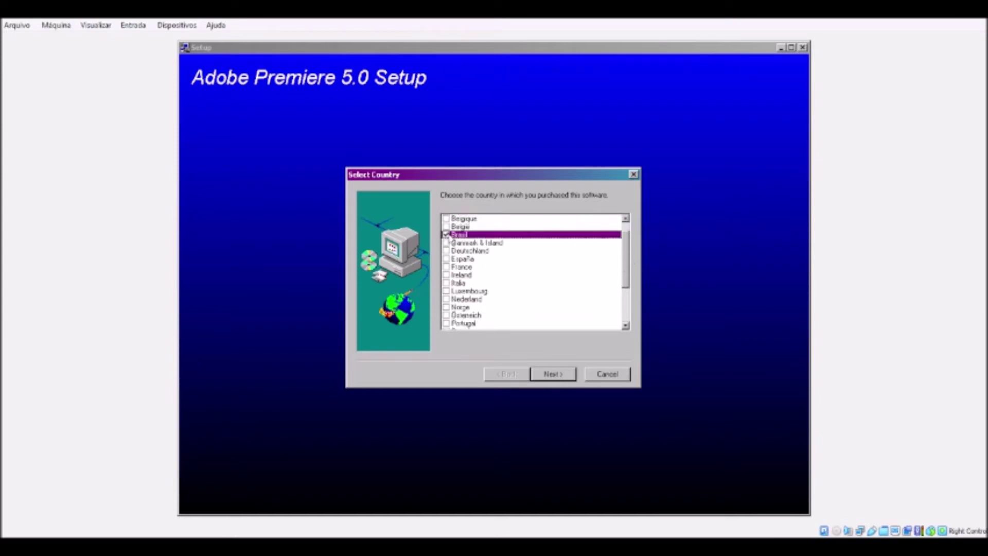
{"action": "left_click", "coordinate": [571, 377]}
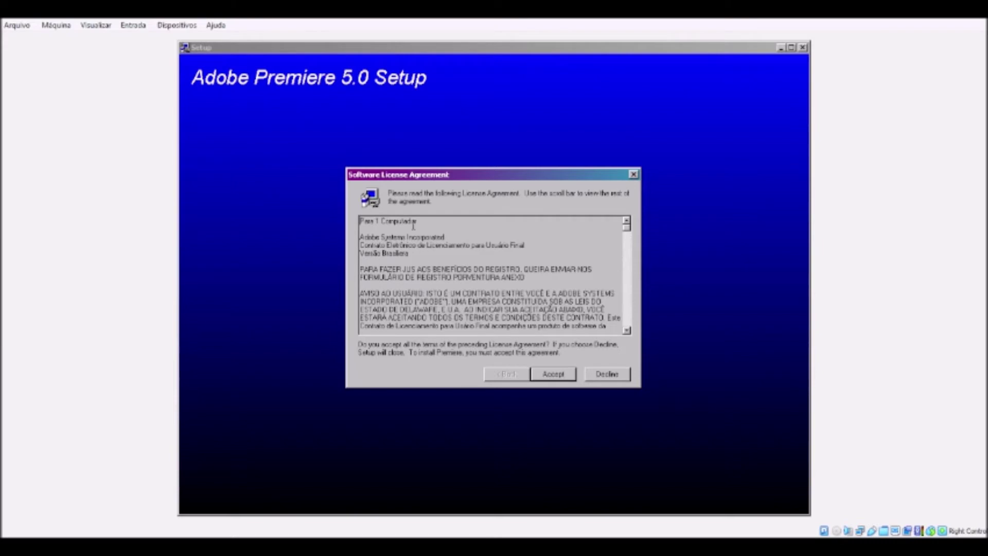
- Read through and accept the Premiere licence agreement
{"action": "left_click_drag", "start_coordinate": [413, 225], "coordinate": [484, 335]}
{"action": "left_click", "coordinate": [479, 286]}
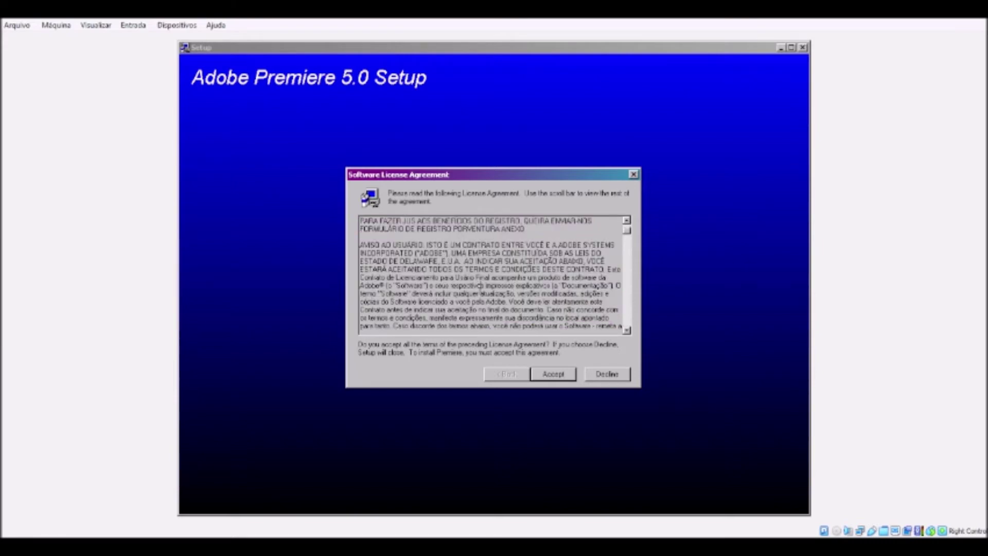
{"action": "left_click_drag", "start_coordinate": [627, 230], "coordinate": [632, 166]}
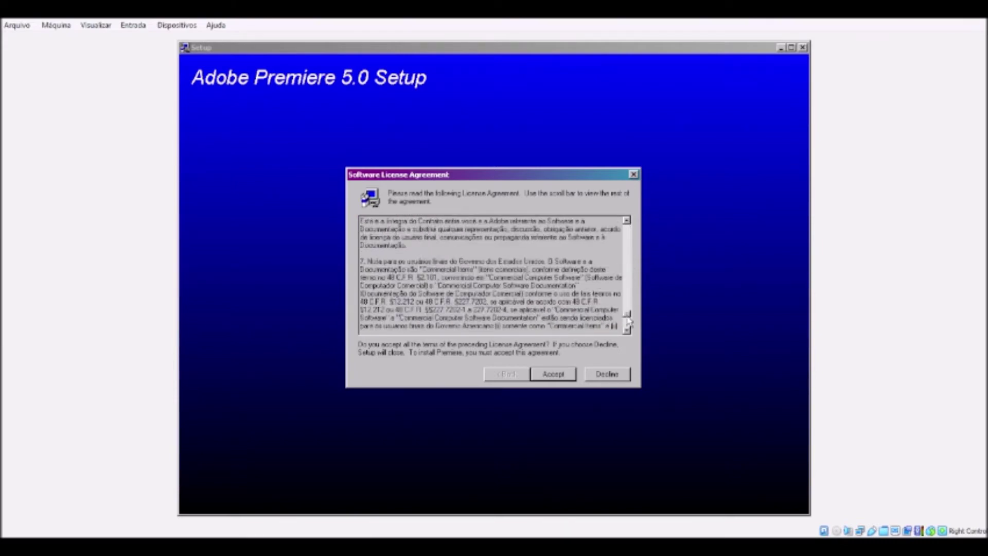
{"action": "left_click", "coordinate": [566, 376]}
- Choose a Custom install and keep all six default components (48073 K)
{"action": "left_click", "coordinate": [463, 259]}
{"action": "left_click", "coordinate": [463, 289]}
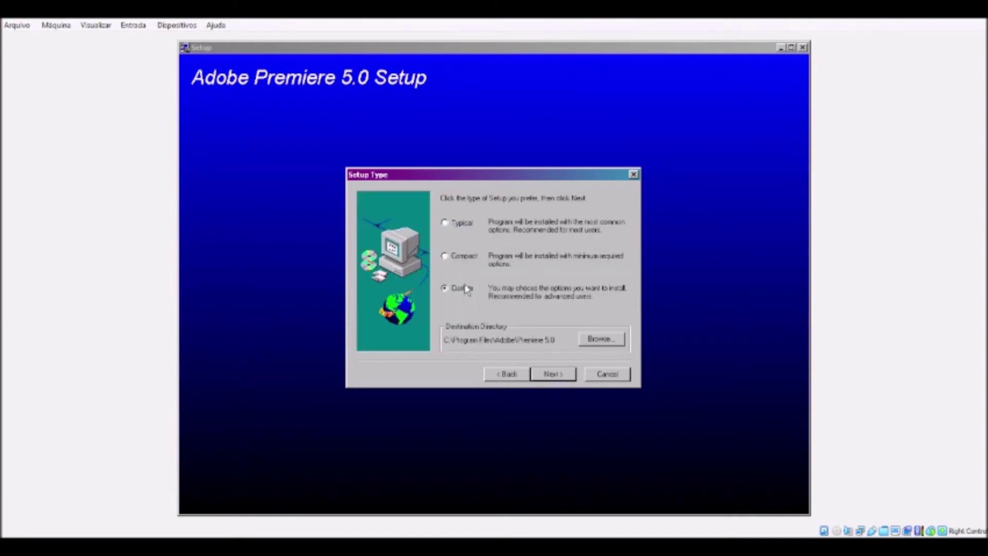
{"action": "left_click", "coordinate": [561, 375]}
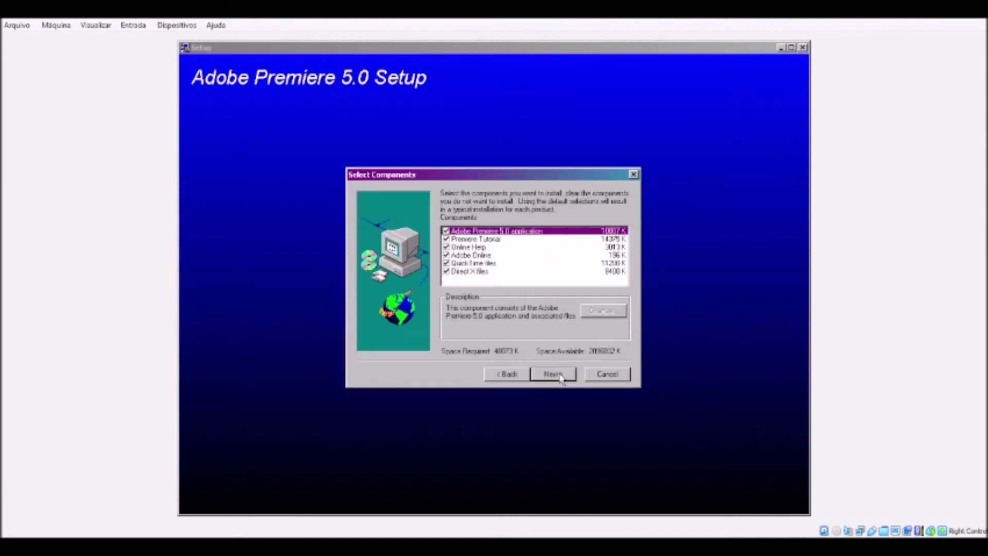
{"action": "left_click", "coordinate": [507, 239]}
{"action": "left_click", "coordinate": [505, 247]}
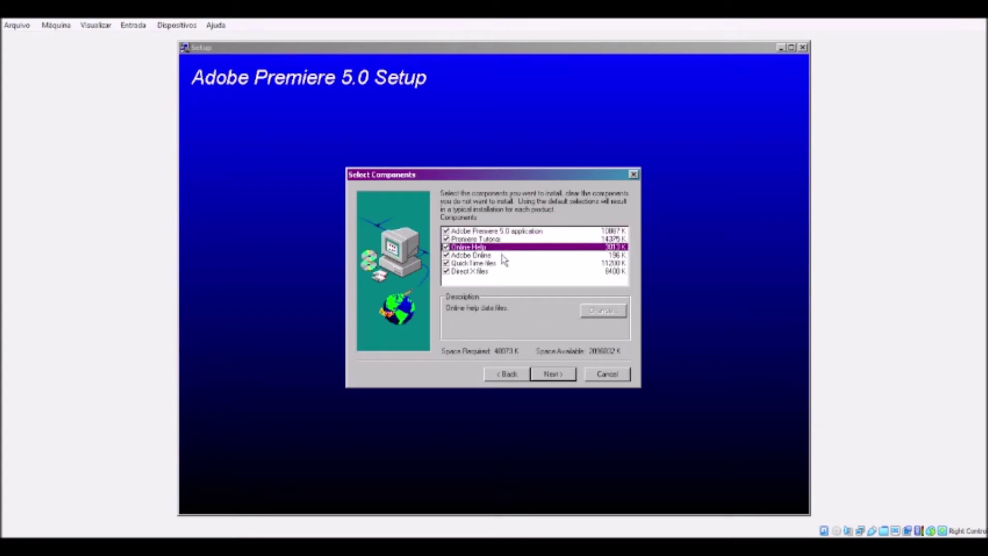
{"action": "left_click", "coordinate": [503, 256]}
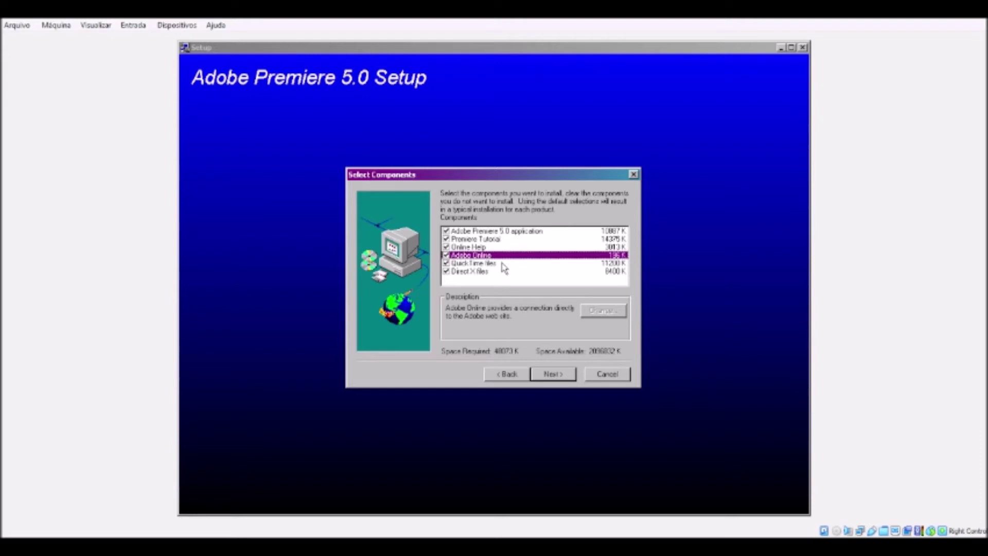
{"action": "left_click", "coordinate": [502, 264]}
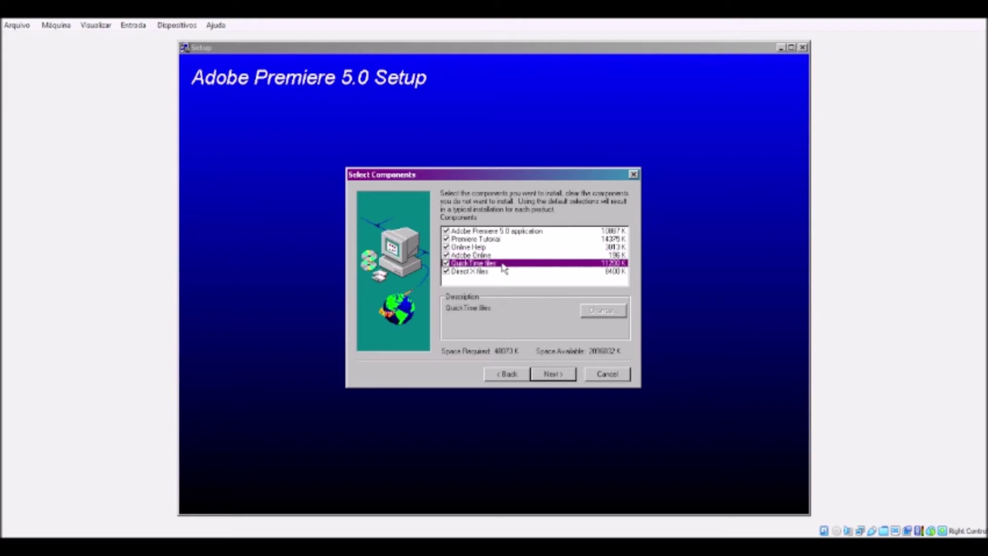
{"action": "left_click", "coordinate": [492, 272]}
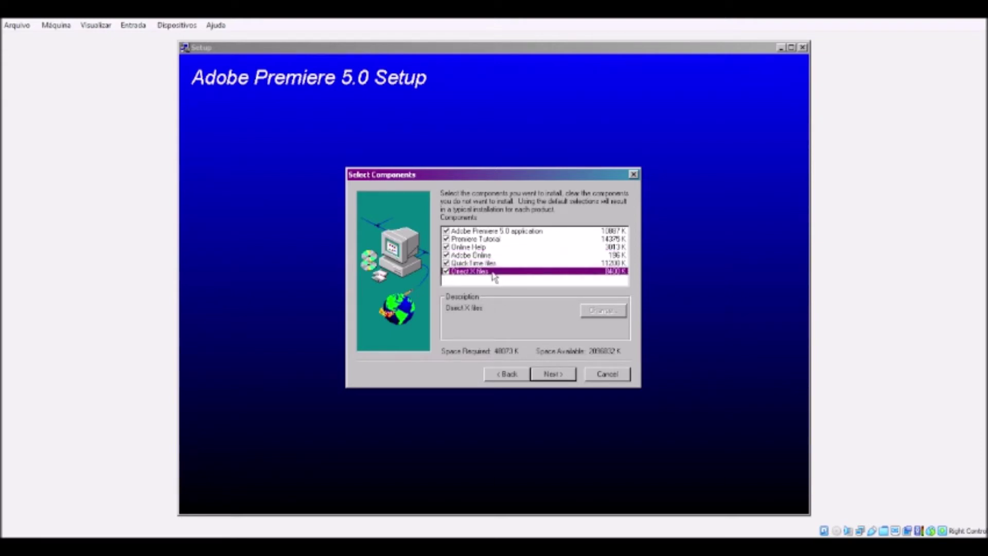
{"action": "left_click", "coordinate": [555, 375]}
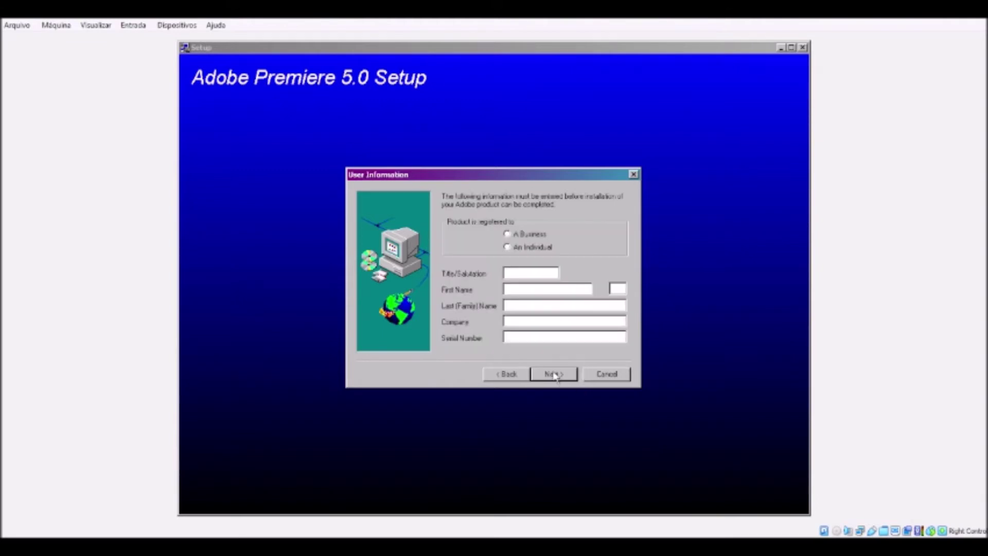
- Register to an individual, entering 'a' in the title, first name, last name and company fields
{"action": "left_click", "coordinate": [542, 251]}
{"action": "left_click", "coordinate": [556, 275]}
{"action": "type", "text": "a"}
{"action": "left_click", "coordinate": [617, 288]}
{"action": "type", "text": "a"}
{"action": "left_click", "coordinate": [584, 305]}
{"action": "type", "text": "a"}
{"action": "left_click", "coordinate": [584, 321]}
{"action": "type", "text": "a"}
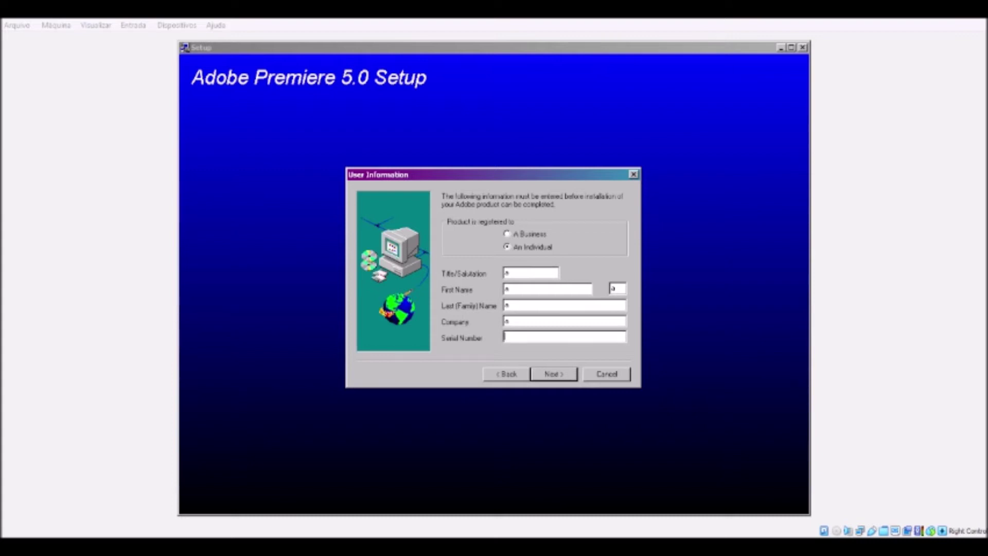
- Paste the product serial number, submit, and confirm the registration details
{"action": "key", "text": "ctrl+v"}
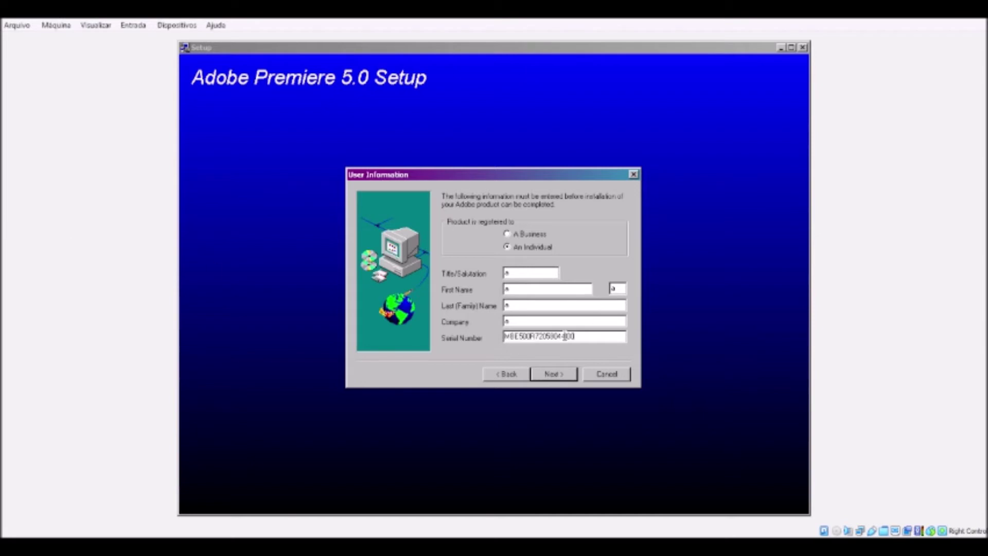
{"action": "left_click", "coordinate": [569, 374]}
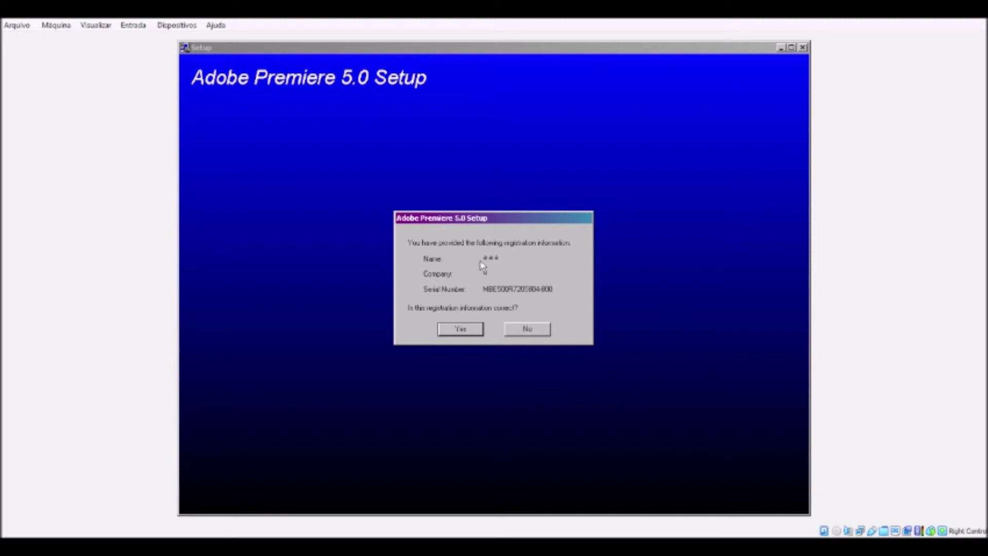
{"action": "left_click", "coordinate": [481, 329]}
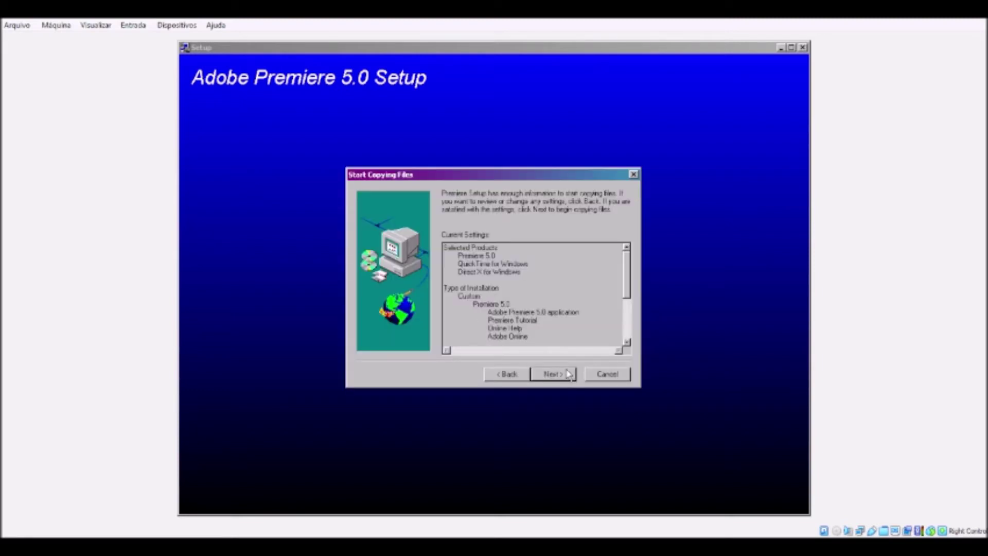
- Start copying Premiere's files and accept the QuickTime 3.0 licence agreement
{"action": "left_click_drag", "start_coordinate": [625, 274], "coordinate": [625, 326]}
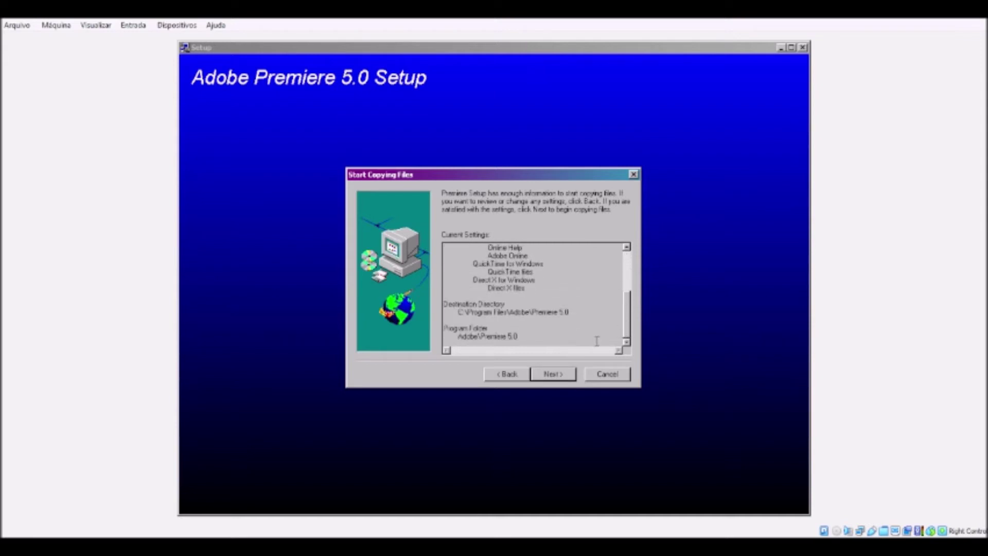
{"action": "left_click", "coordinate": [573, 376]}
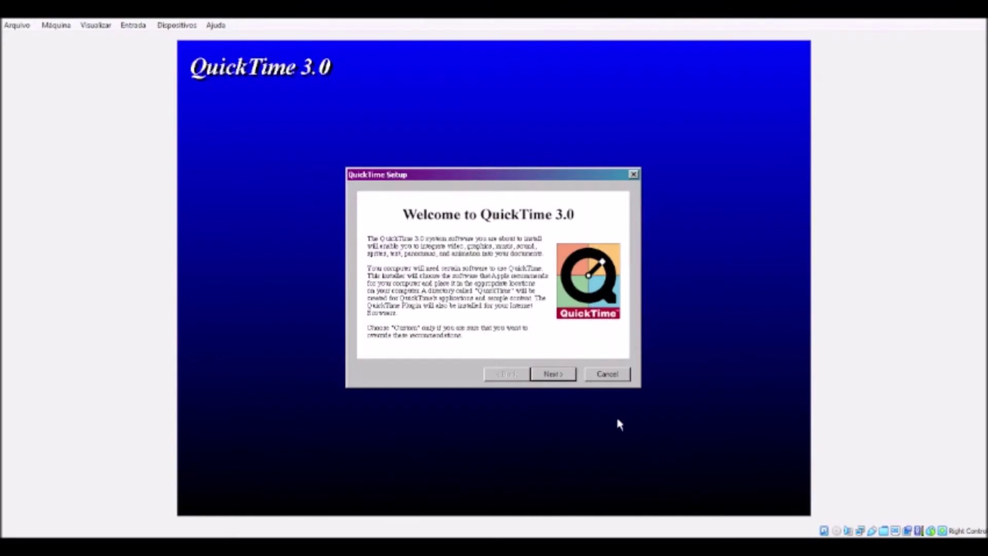
{"action": "left_click", "coordinate": [557, 379]}
{"action": "left_click", "coordinate": [557, 379]}
{"action": "left_click", "coordinate": [554, 378]}
- Run a Custom QuickTime install with all components, default plugin locations and program folder
{"action": "left_click", "coordinate": [459, 297]}
{"action": "left_click", "coordinate": [566, 378]}
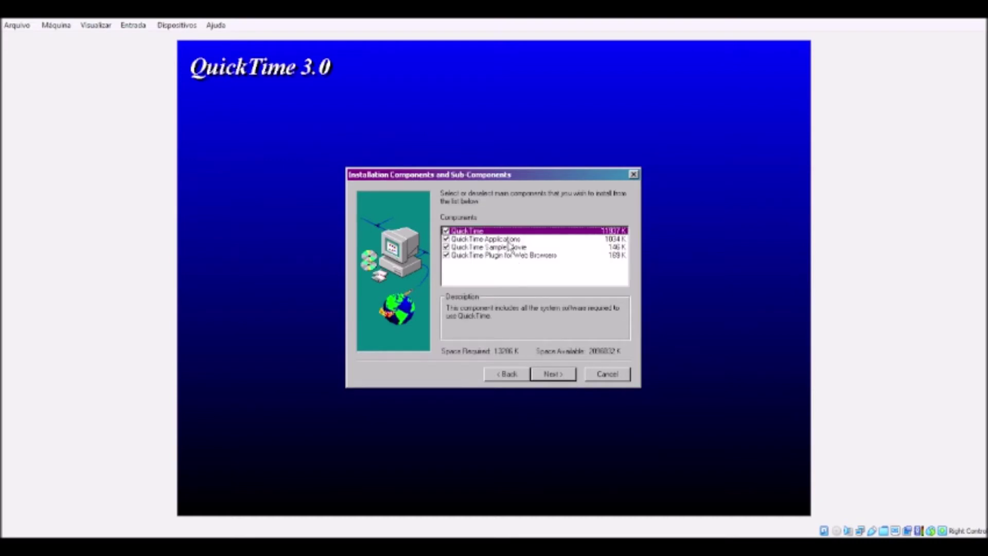
{"action": "left_click", "coordinate": [556, 380]}
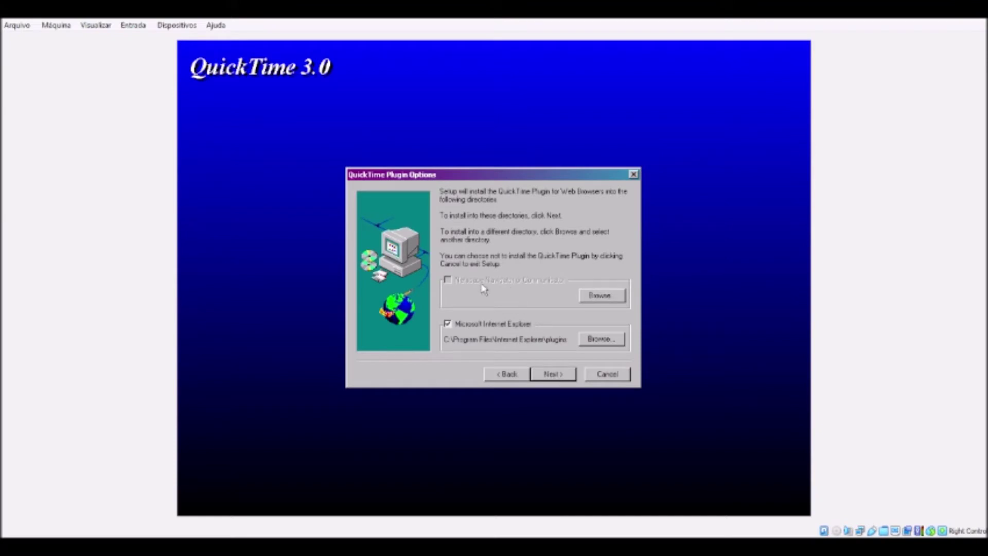
{"action": "left_click", "coordinate": [554, 373]}
{"action": "left_click", "coordinate": [554, 374]}
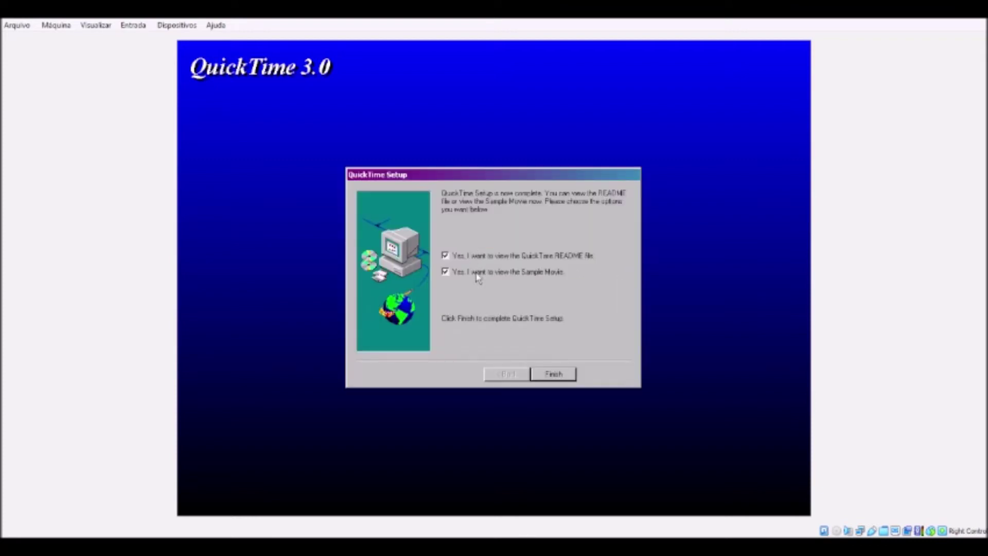
- Finish QuickTime setup, skipping the README and opting to view the sample movie
{"action": "left_click", "coordinate": [525, 255]}
{"action": "left_click", "coordinate": [525, 271]}
{"action": "left_click", "coordinate": [573, 374]}
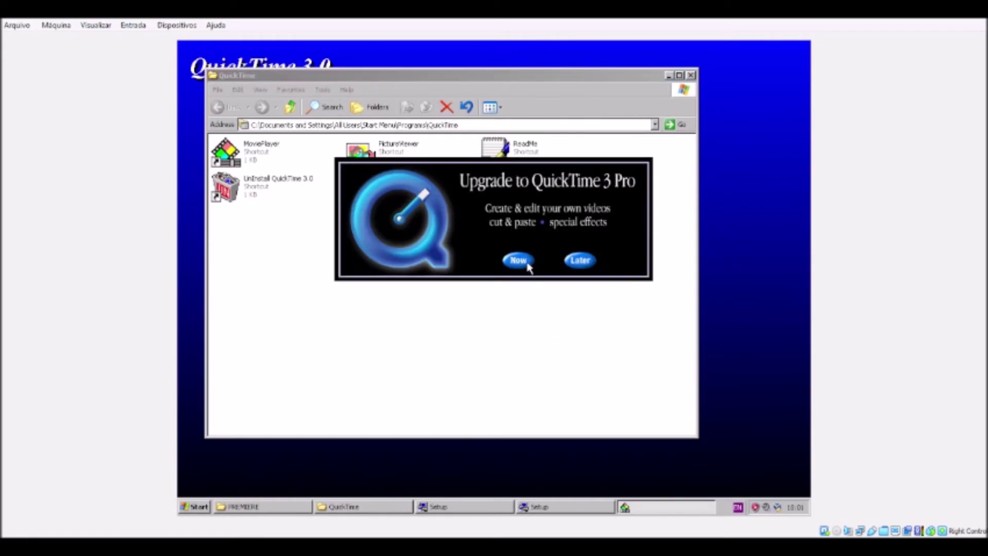
- Postpone the QuickTime Pro upgrade, watch Sample.mov, then close it and the QuickTime folder
{"action": "left_click", "coordinate": [578, 263]}
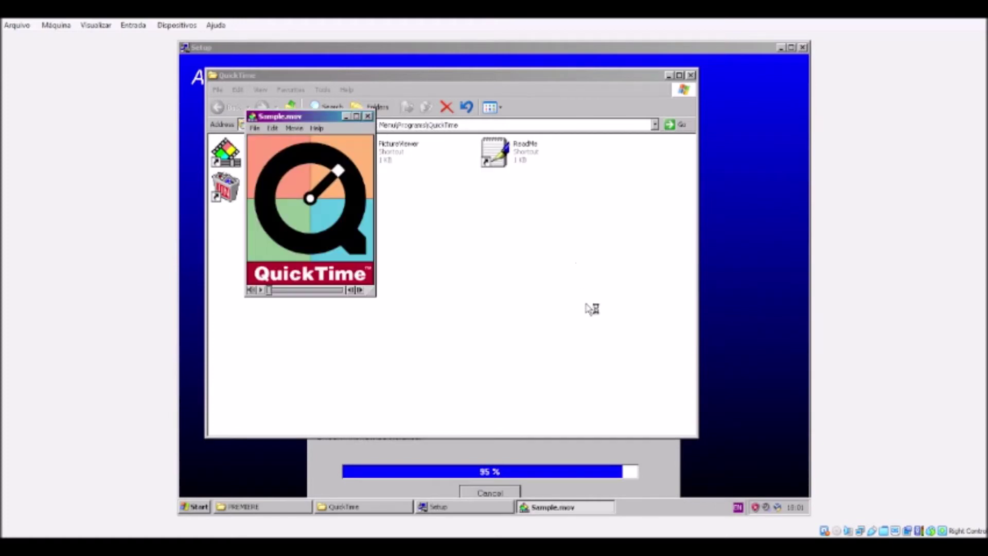
{"action": "left_click_drag", "start_coordinate": [428, 188], "coordinate": [428, 189]}
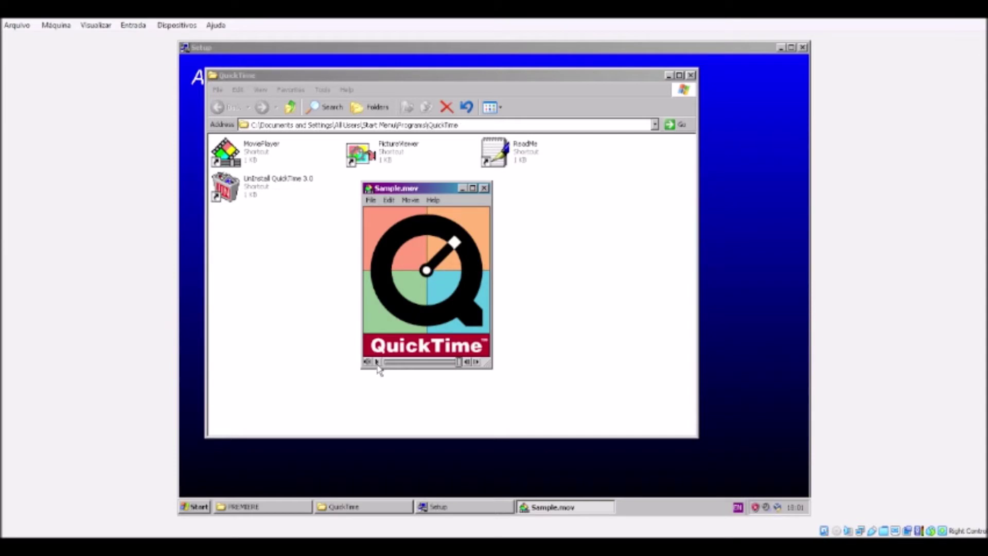
{"action": "left_click", "coordinate": [484, 188]}
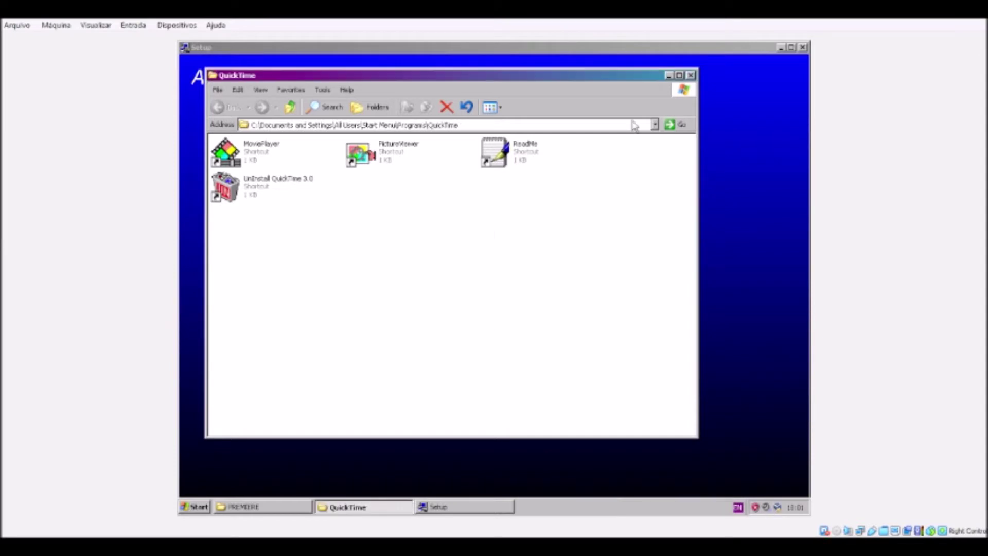
{"action": "left_click", "coordinate": [671, 75]}
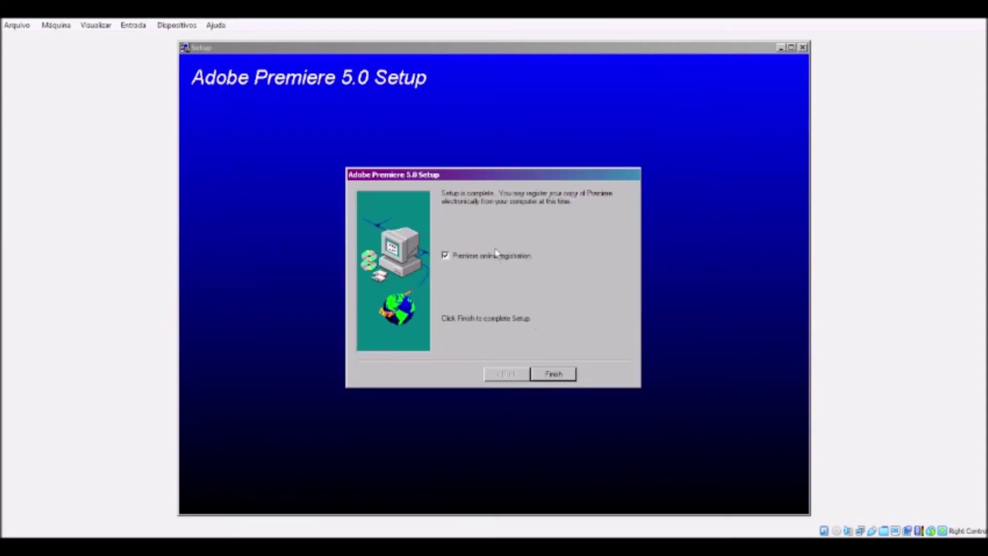
- Finish the Premiere 5.0 setup and restart the computer now
{"action": "left_click", "coordinate": [547, 373]}
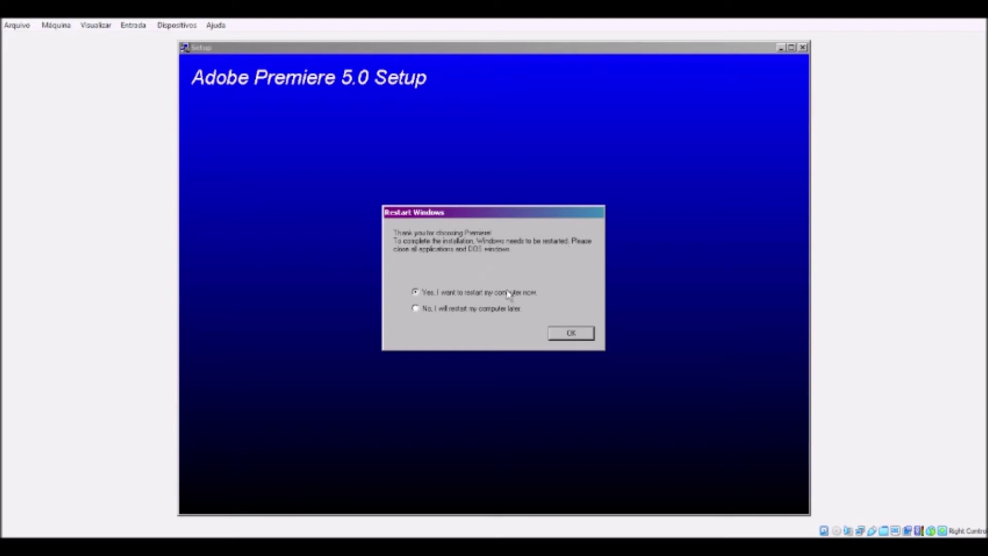
{"action": "left_click", "coordinate": [564, 339]}
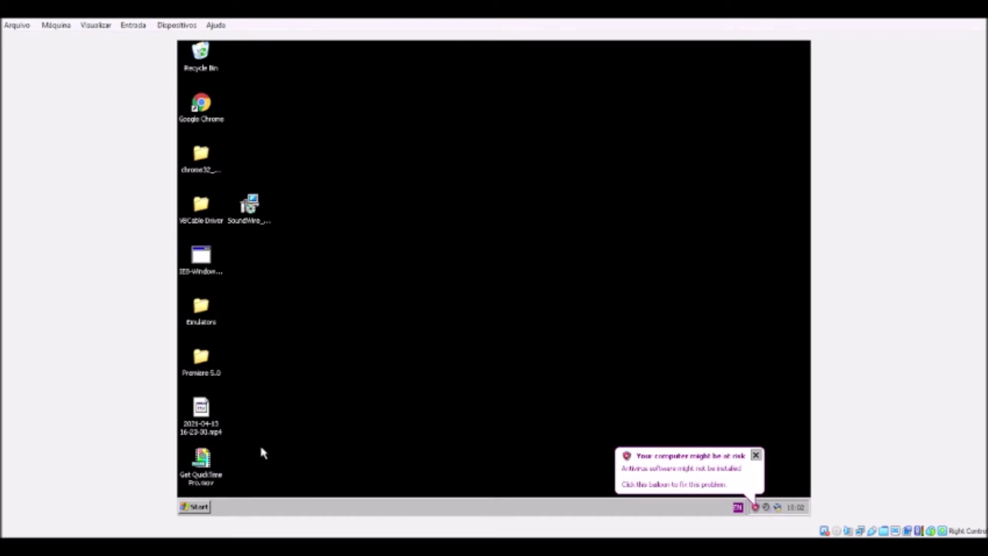
- Start Adobe Premiere 5.0 from Start > All Programs > Adobe > Premiere 5.0 and dismiss the antivirus balloon
{"action": "left_click", "coordinate": [205, 508]}
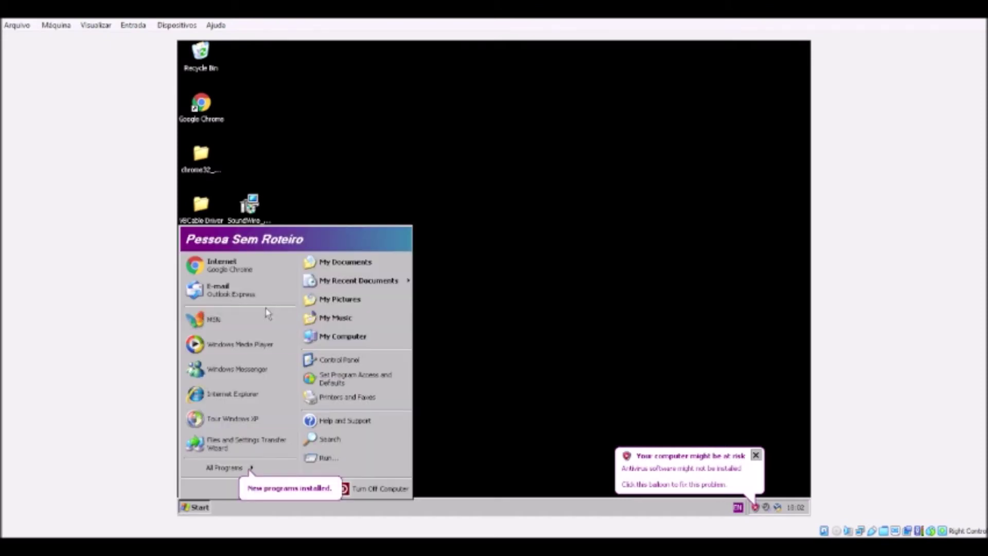
{"action": "mouse_move", "coordinate": [240, 477]}
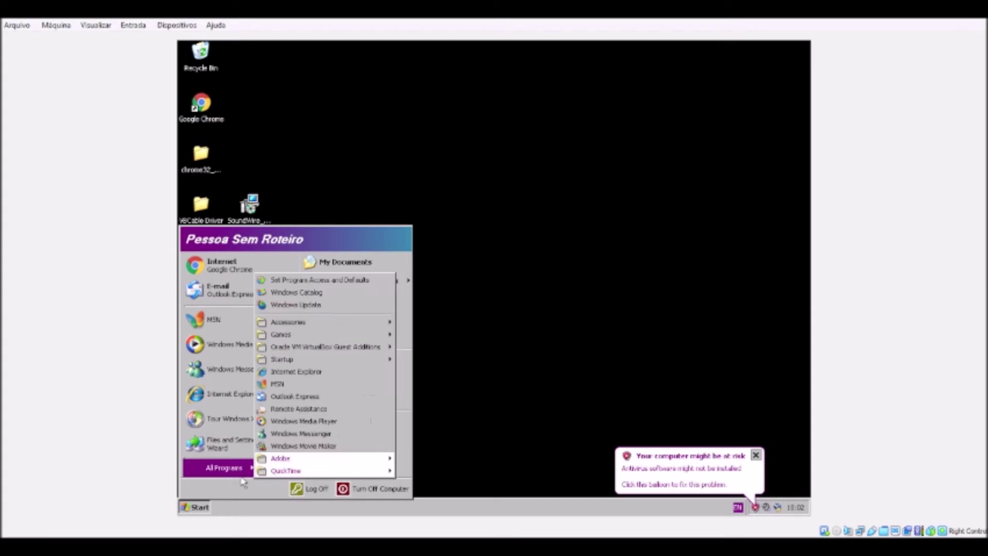
{"action": "mouse_move", "coordinate": [288, 459]}
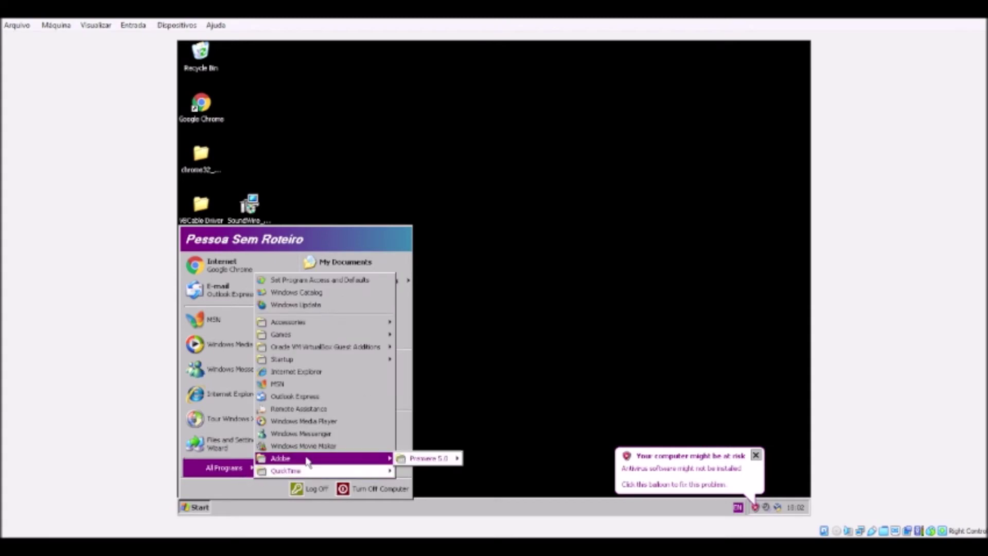
{"action": "mouse_move", "coordinate": [446, 461]}
{"action": "left_click", "coordinate": [503, 459]}
{"action": "left_click", "coordinate": [755, 455]}
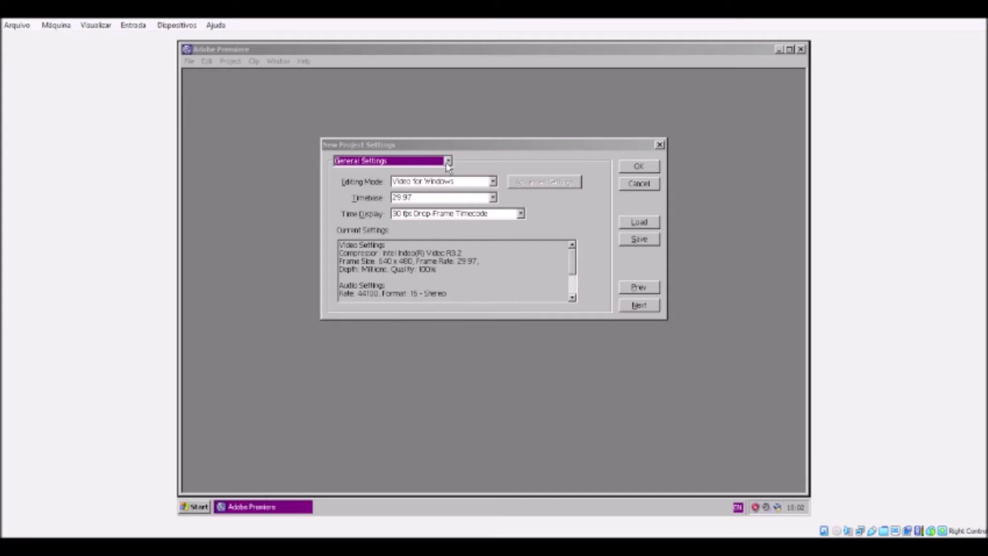
- In General Settings keep Video for Windows mode, timebase 30 and 30 fps Non Drop-Frame Timecode
{"action": "left_click", "coordinate": [448, 161]}
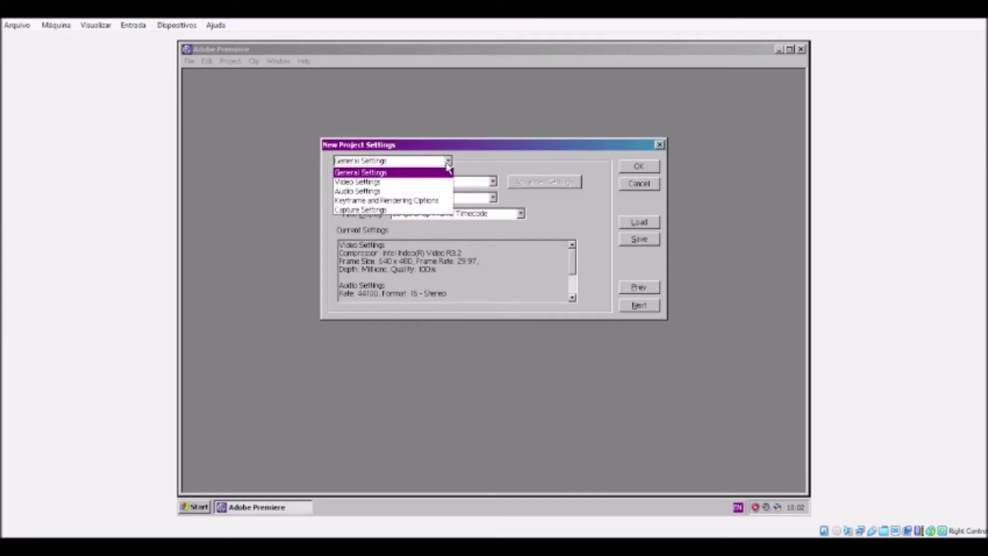
{"action": "left_click", "coordinate": [446, 164]}
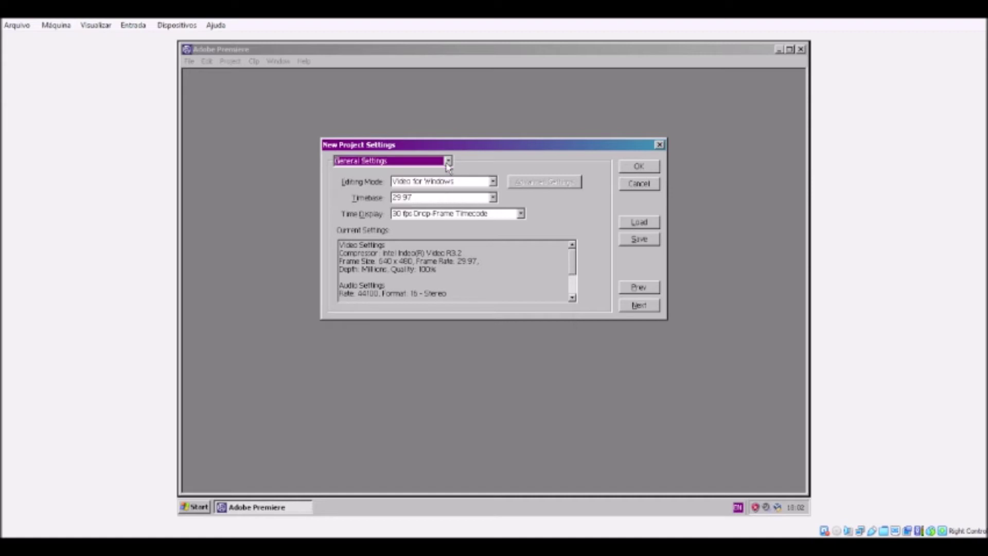
{"action": "left_click", "coordinate": [451, 181]}
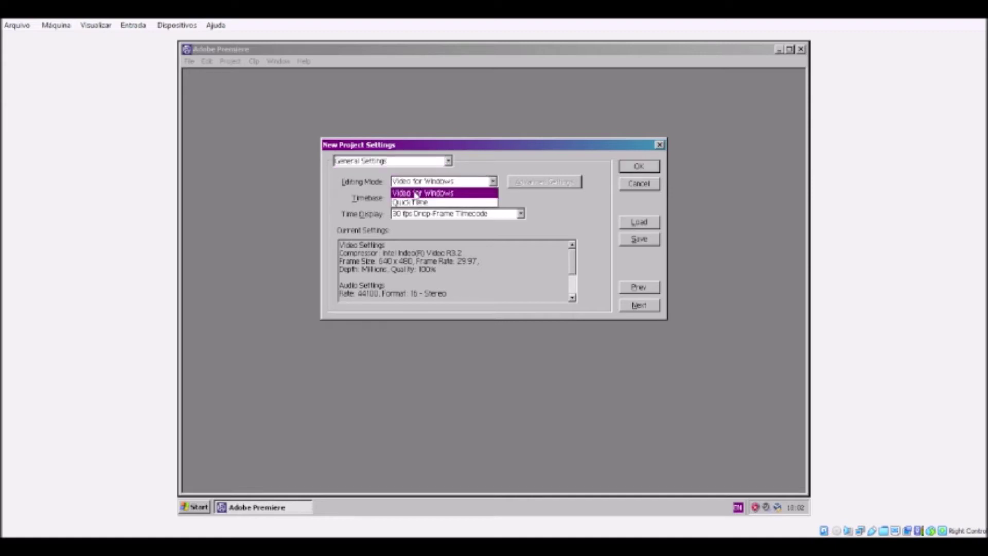
{"action": "left_click", "coordinate": [415, 194]}
{"action": "left_click", "coordinate": [432, 198]}
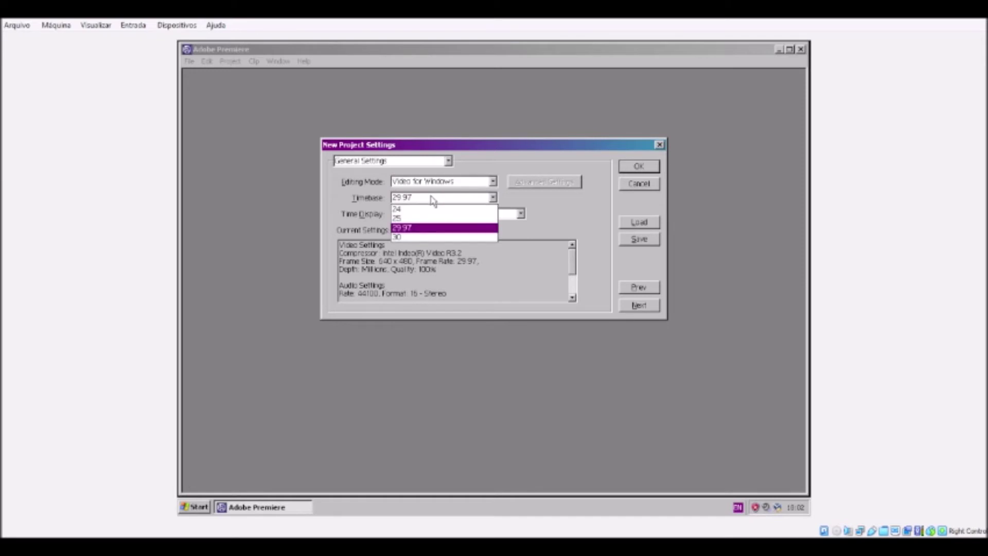
{"action": "left_click", "coordinate": [423, 237]}
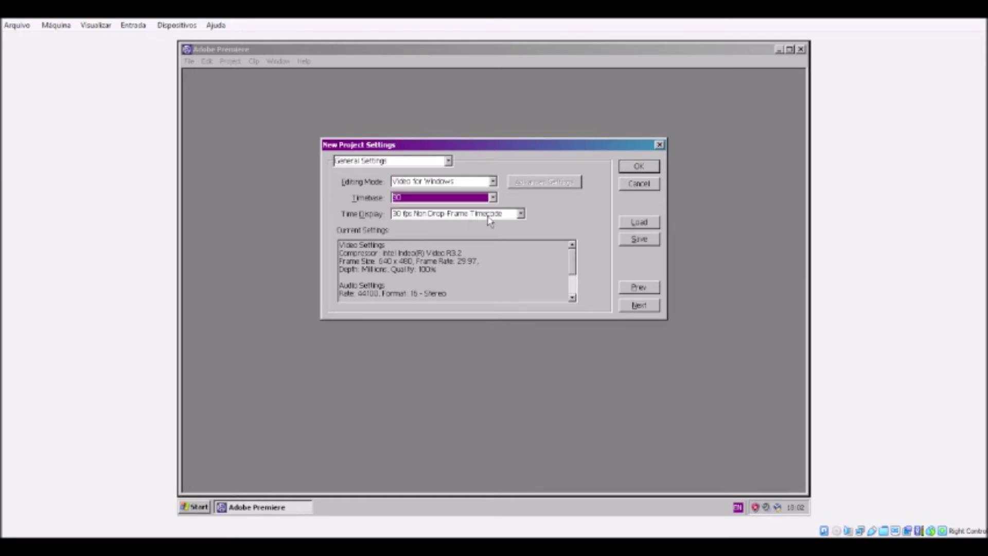
{"action": "left_click", "coordinate": [495, 214]}
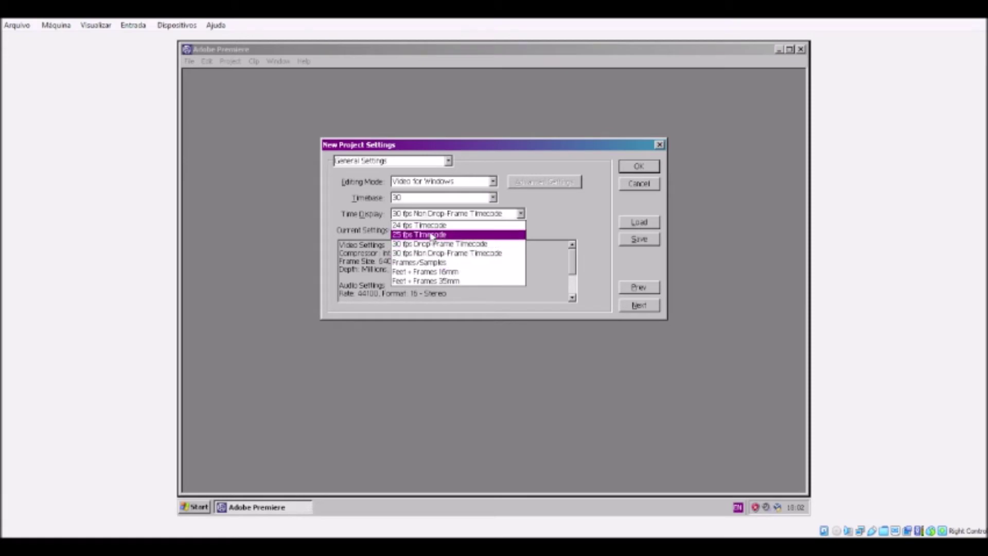
{"action": "left_click", "coordinate": [437, 253]}
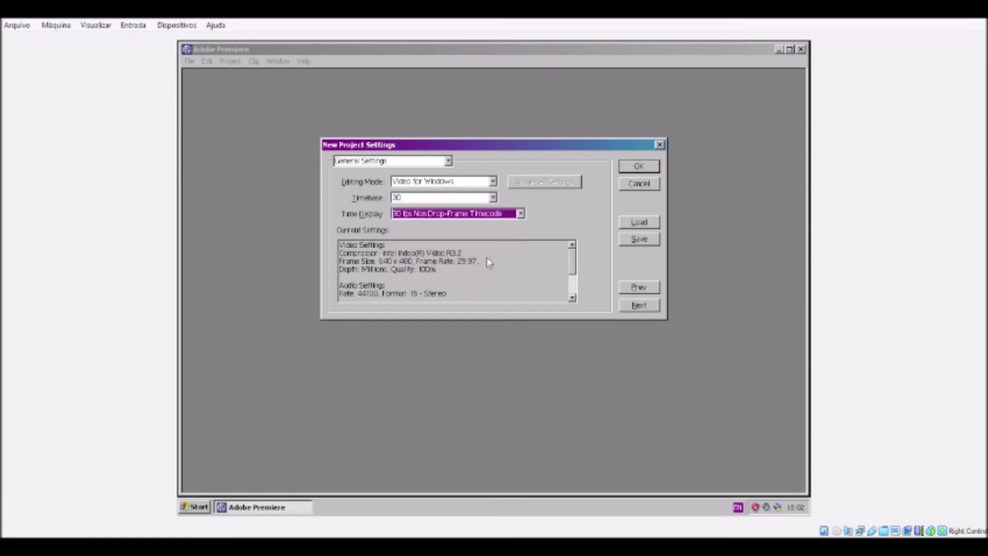
{"action": "left_click", "coordinate": [565, 270]}
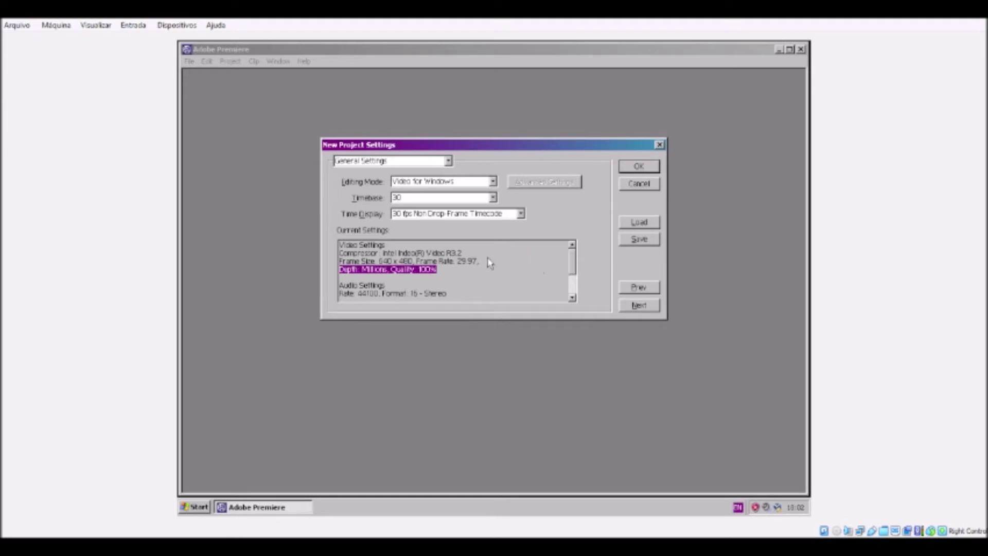
- Review the Video (Intel Indeo R3.2) and Audio settings, then accept the project settings
{"action": "left_click", "coordinate": [449, 161]}
{"action": "left_click", "coordinate": [433, 183]}
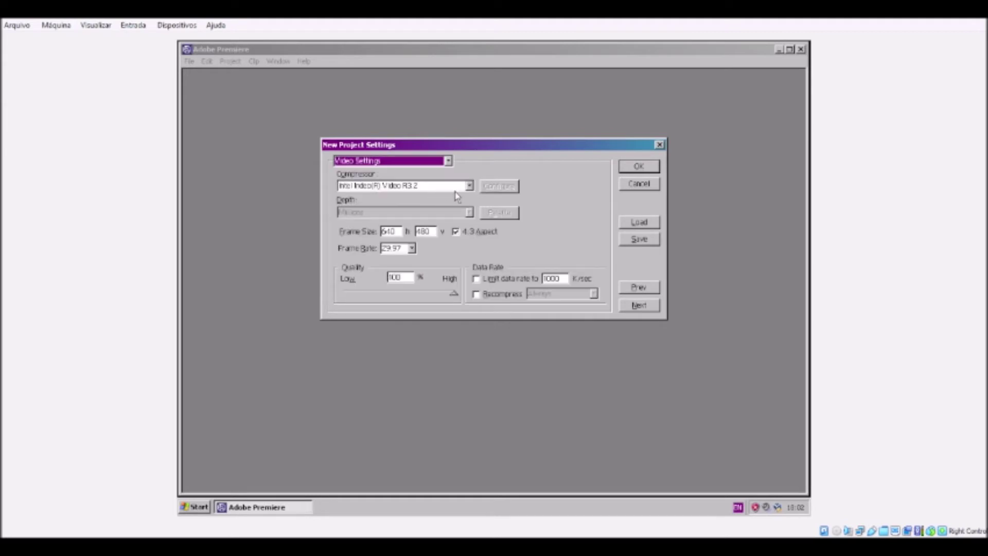
{"action": "left_click", "coordinate": [455, 188]}
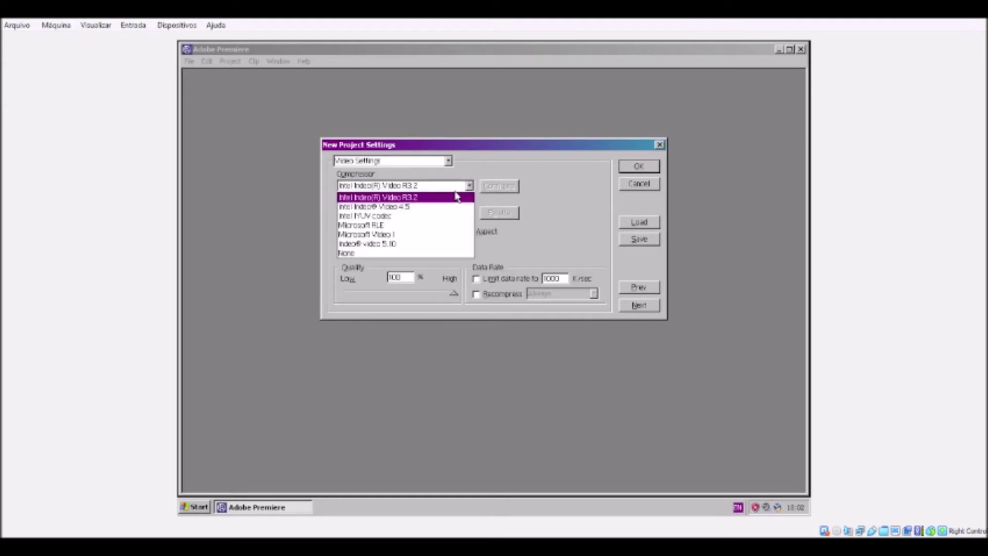
{"action": "left_click", "coordinate": [456, 196]}
{"action": "left_click", "coordinate": [448, 160]}
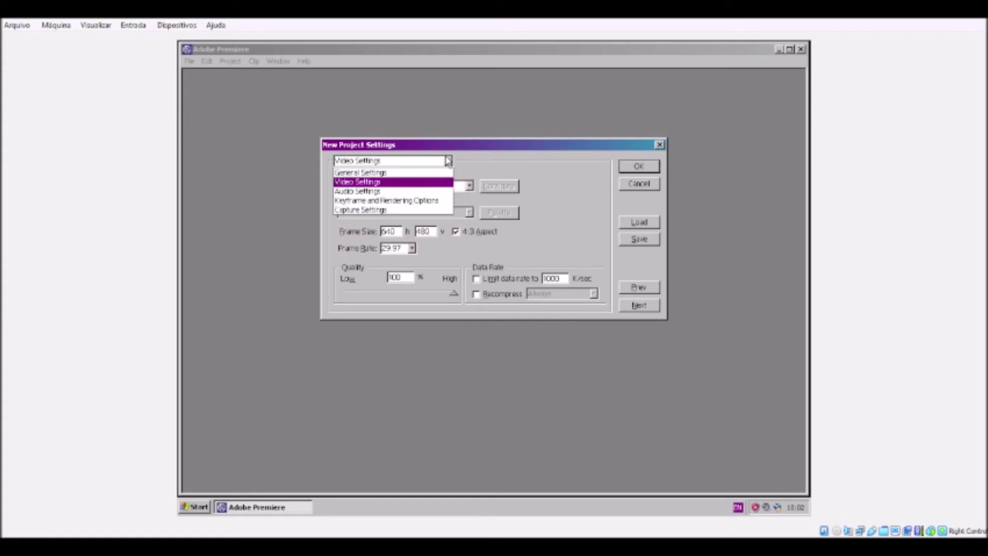
{"action": "left_click", "coordinate": [430, 191]}
{"action": "left_click", "coordinate": [434, 161]}
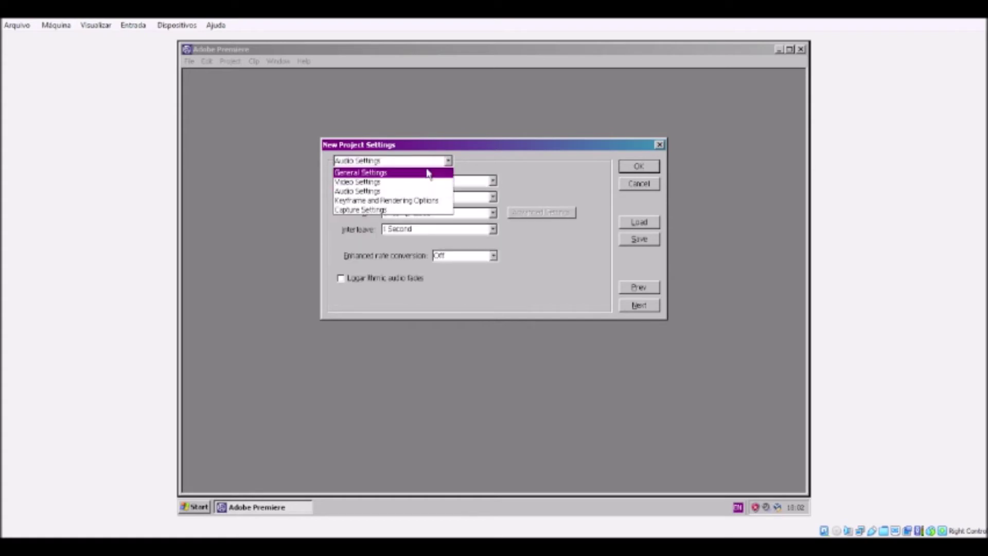
{"action": "left_click", "coordinate": [425, 176]}
{"action": "left_click_drag", "start_coordinate": [575, 275], "coordinate": [579, 306]}
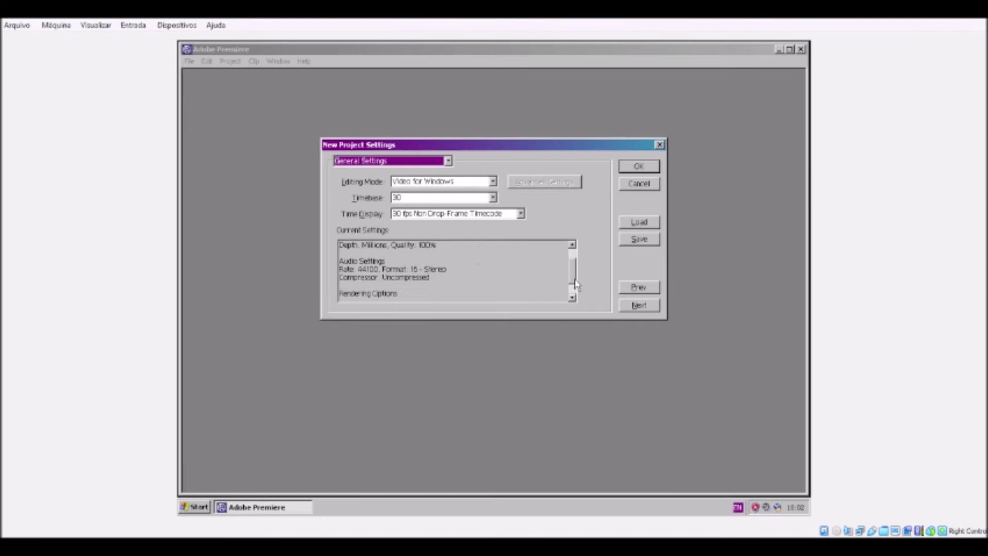
{"action": "left_click", "coordinate": [656, 170]}
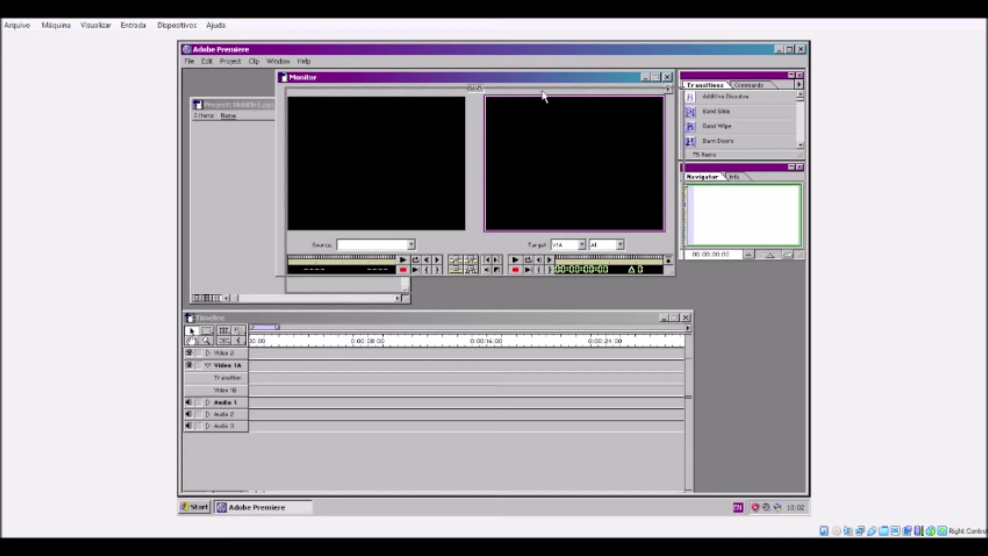
- Resize the Timeline window and move it up under the Monitor, checking its options menu
{"action": "left_click_drag", "start_coordinate": [484, 311], "coordinate": [141, 393]}
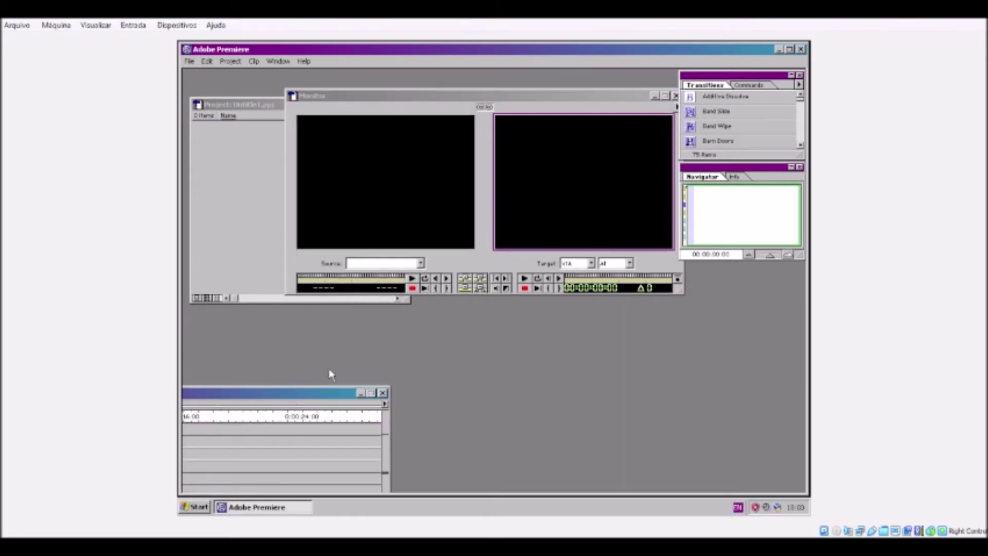
{"action": "left_click_drag", "start_coordinate": [390, 387], "coordinate": [597, 374]}
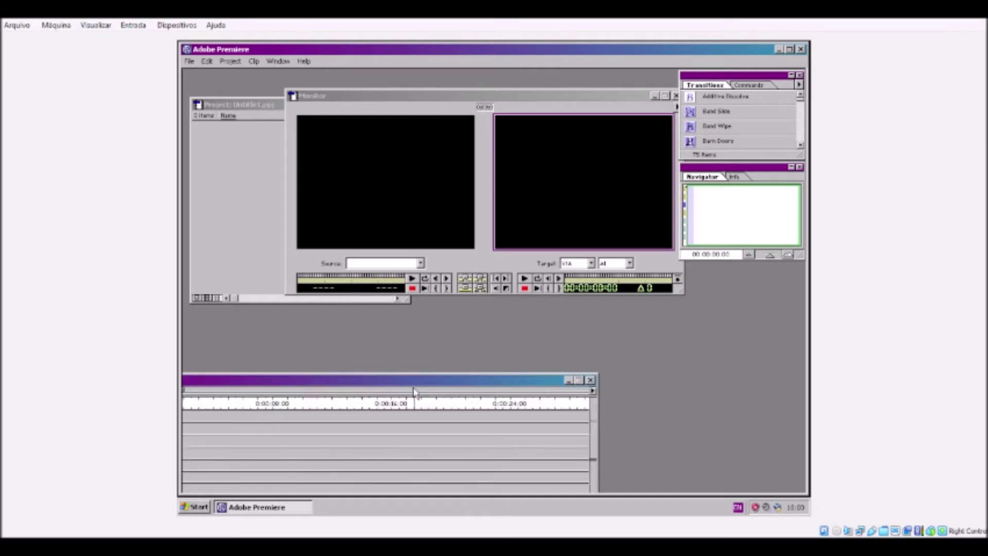
{"action": "left_click_drag", "start_coordinate": [434, 385], "coordinate": [562, 331]}
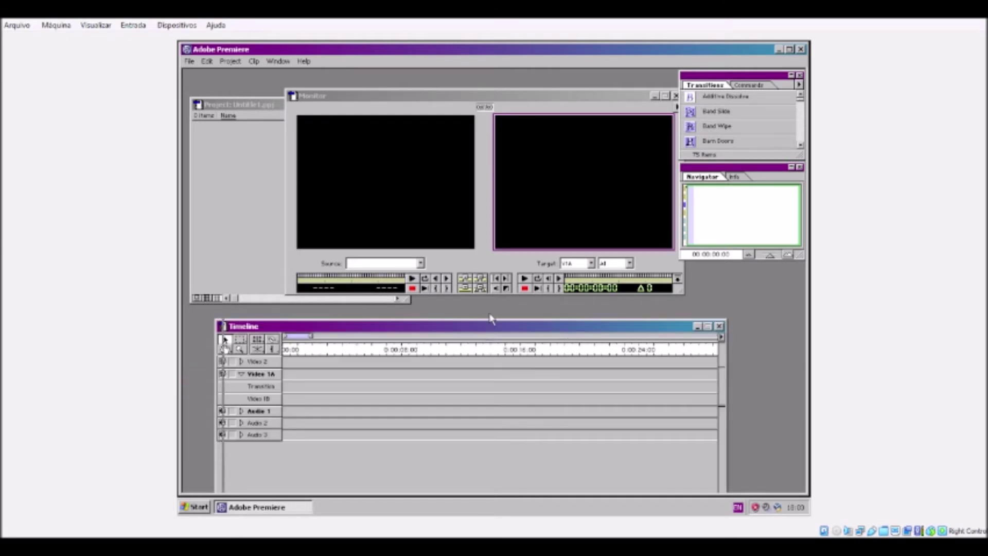
{"action": "left_click_drag", "start_coordinate": [482, 331], "coordinate": [494, 300]}
{"action": "left_click", "coordinate": [731, 306]}
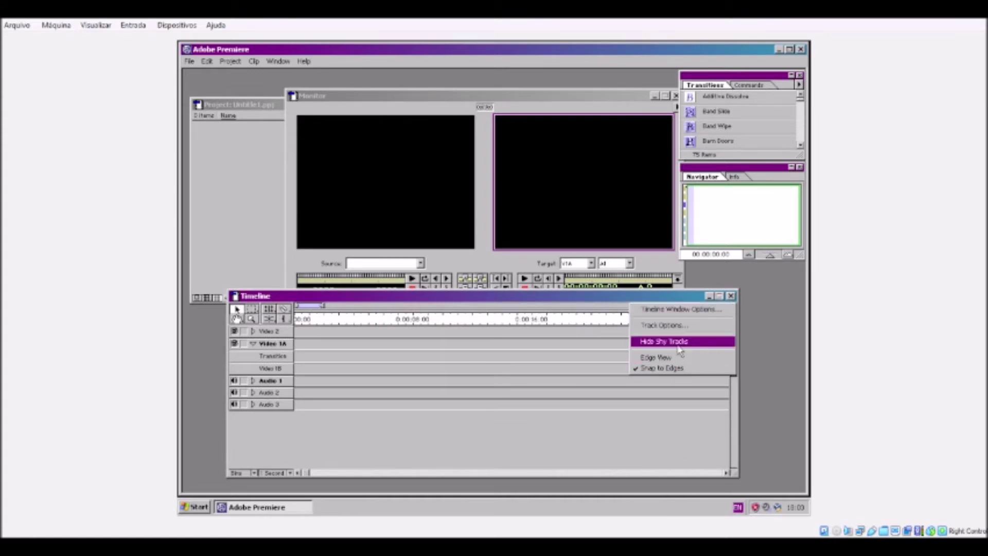
{"action": "left_click", "coordinate": [666, 357]}
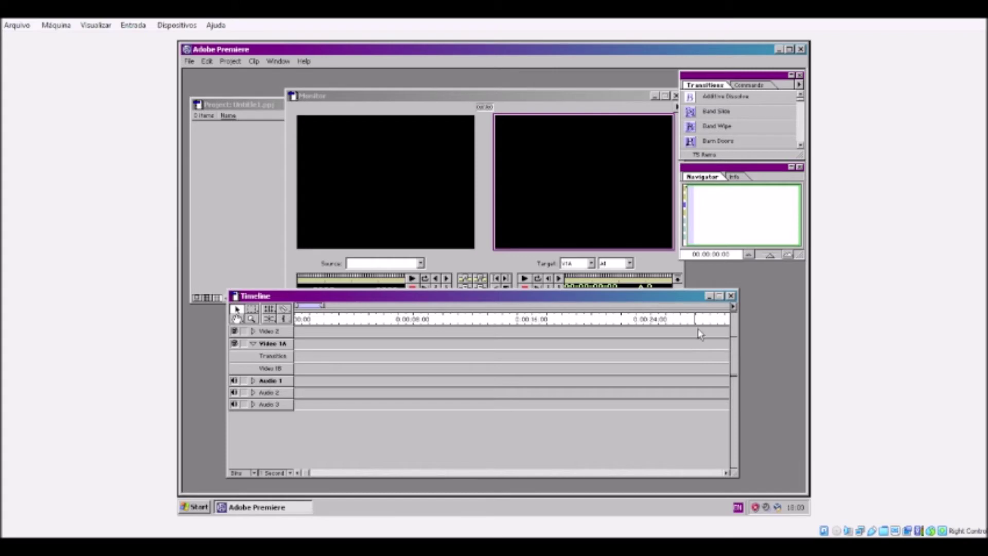
{"action": "left_click", "coordinate": [732, 306]}
{"action": "left_click", "coordinate": [666, 358]}
- Move the Timeline down and back up, then stretch it wide across the workspace
{"action": "left_click_drag", "start_coordinate": [643, 304], "coordinate": [418, 497]}
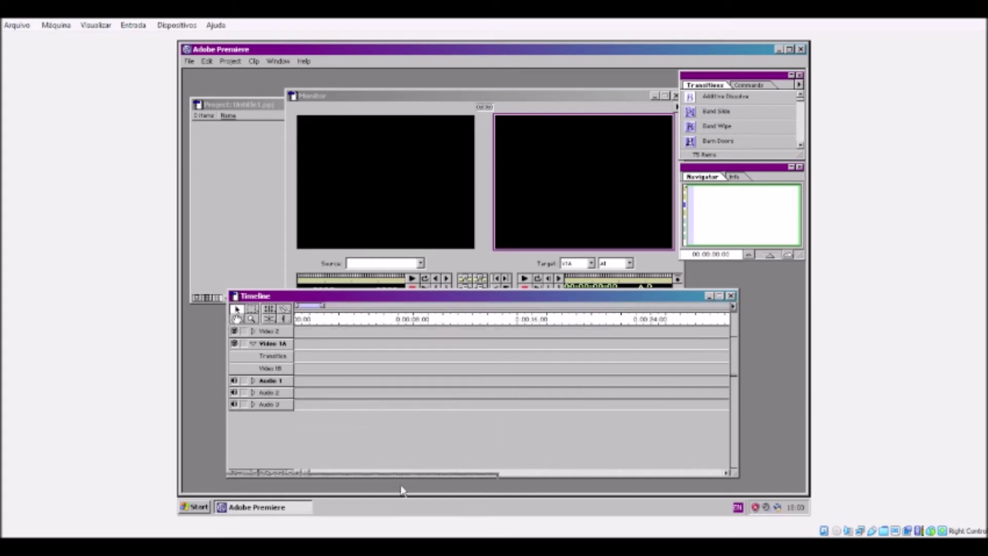
{"action": "left_click_drag", "start_coordinate": [422, 505], "coordinate": [425, 500]}
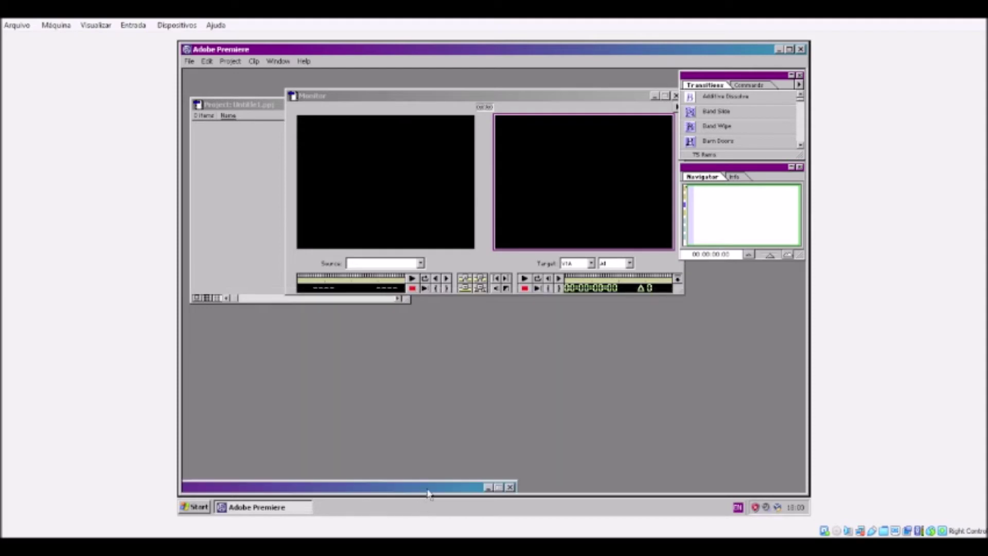
{"action": "left_click_drag", "start_coordinate": [487, 327], "coordinate": [483, 324]}
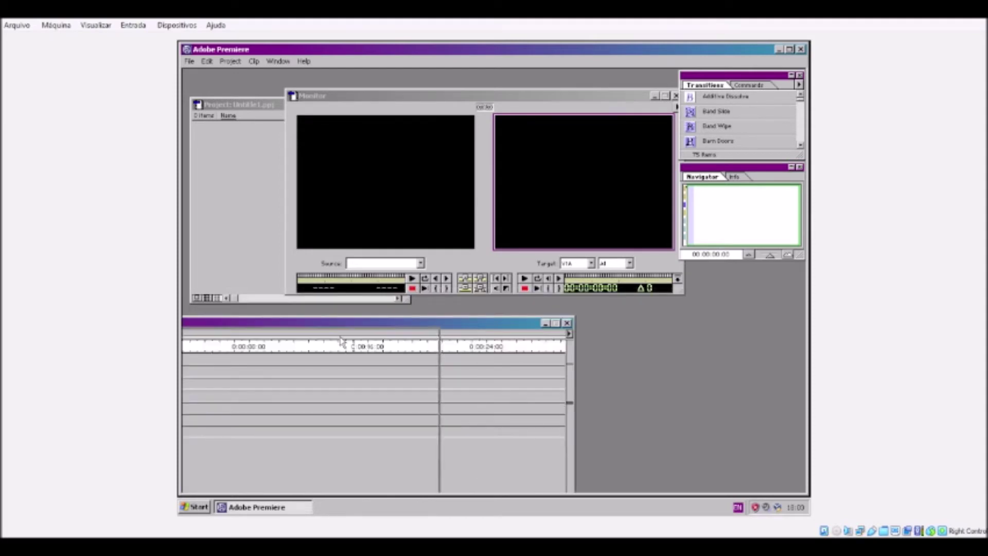
{"action": "left_click_drag", "start_coordinate": [189, 349], "coordinate": [193, 328]}
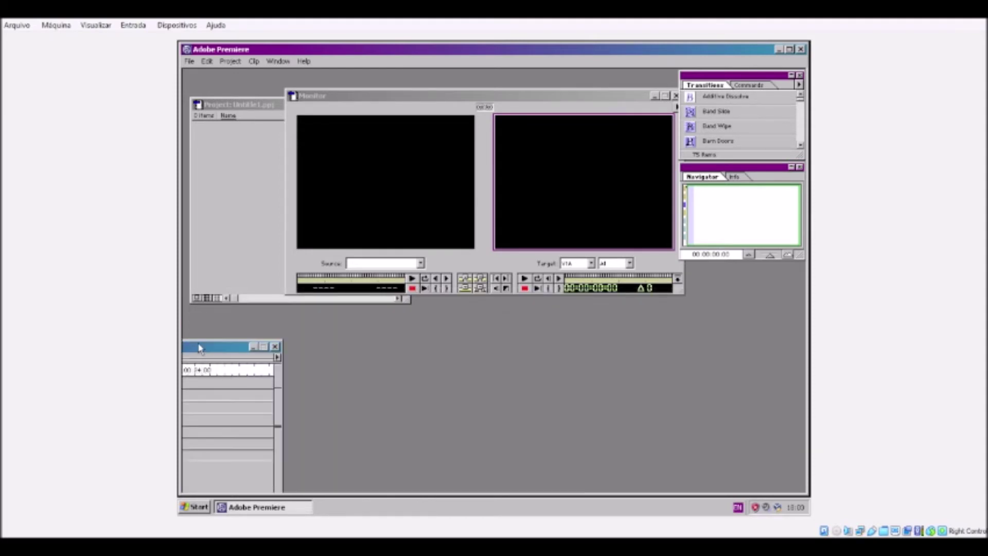
{"action": "mouse_move", "coordinate": [210, 324]}
{"action": "left_mouse_down"}
{"action": "mouse_move", "coordinate": [782, 332]}
{"action": "mouse_move", "coordinate": [629, 306]}
{"action": "left_mouse_up"}
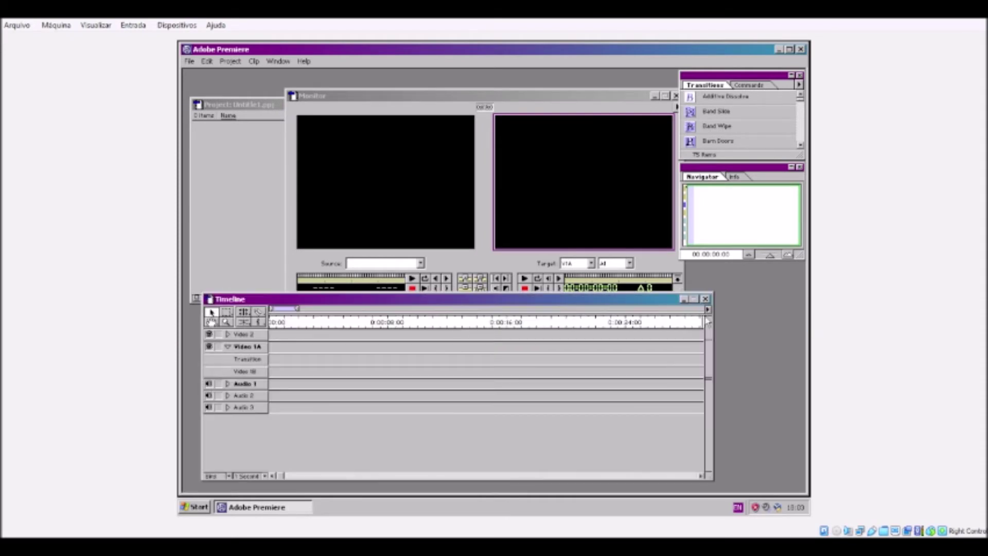
{"action": "left_click", "coordinate": [710, 311]}
- Reposition the Timeline window so it no longer covers the Monitor
{"action": "left_click", "coordinate": [674, 369]}
{"action": "left_click_drag", "start_coordinate": [630, 298], "coordinate": [118, 387]}
{"action": "left_click_drag", "start_coordinate": [215, 389], "coordinate": [635, 261]}
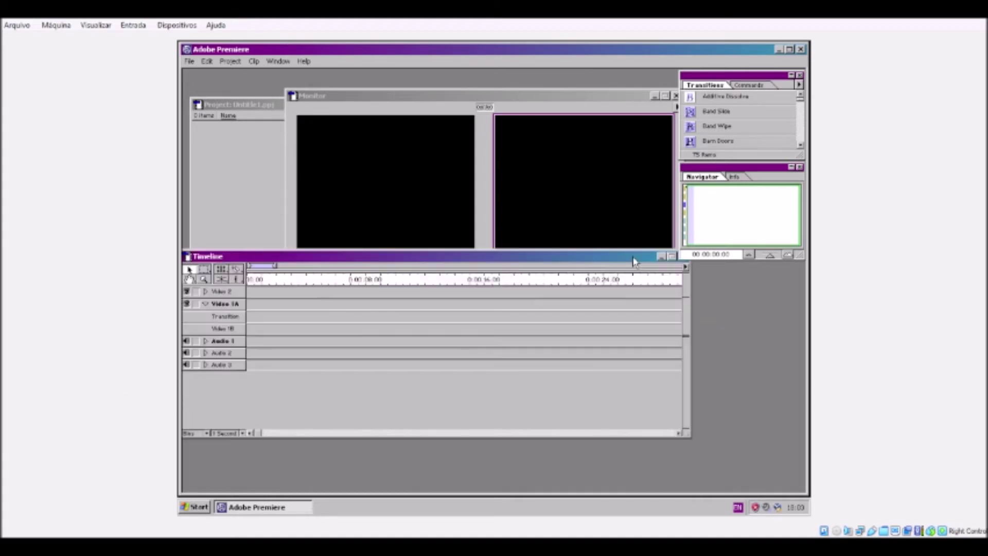
{"action": "left_click", "coordinate": [686, 268]}
{"action": "left_click", "coordinate": [712, 331]}
{"action": "left_click", "coordinate": [687, 267]}
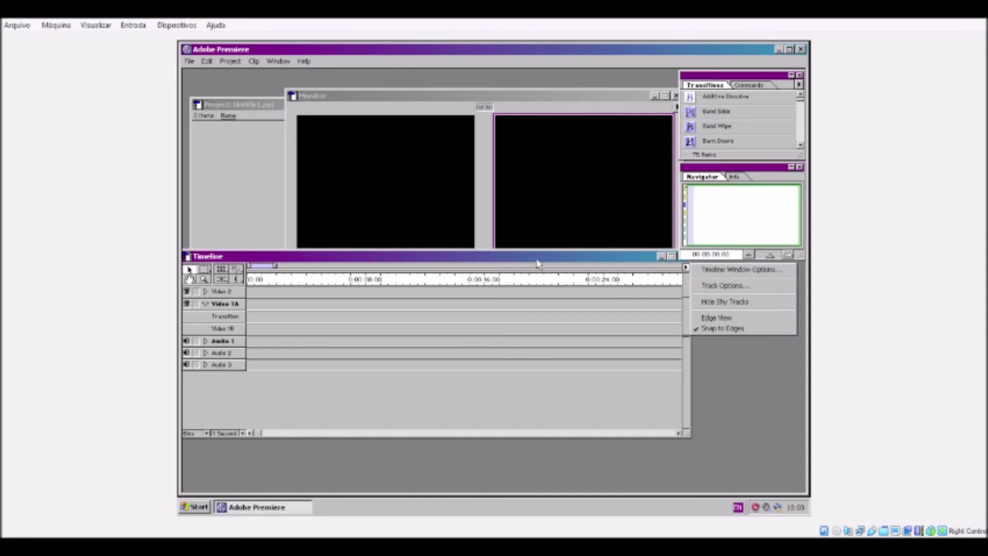
{"action": "left_click", "coordinate": [517, 260]}
{"action": "left_click_drag", "start_coordinate": [560, 261], "coordinate": [602, 319]}
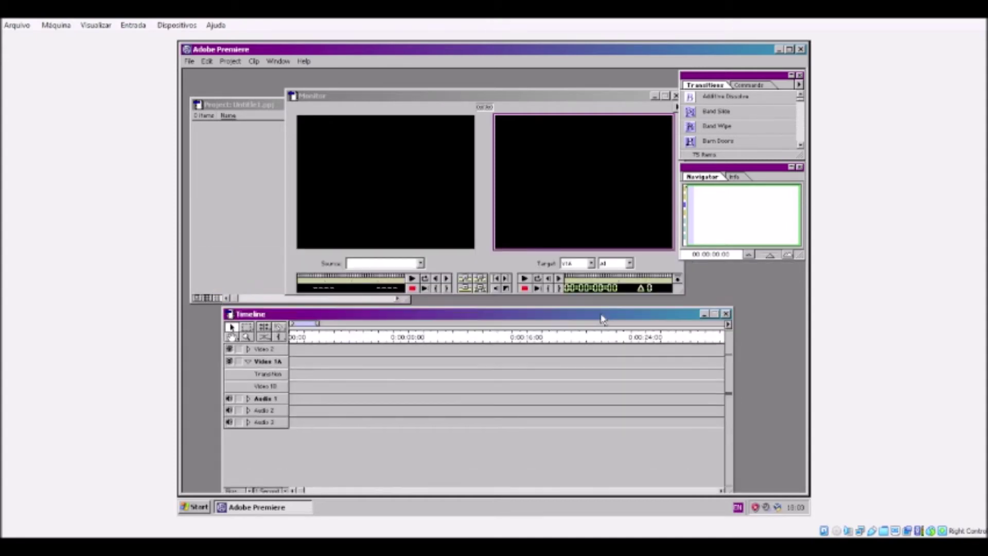
- Raise the Project window, bring the Monitor forward, and maximize Premiere with Transitions beside the Timeline
{"action": "left_click_drag", "start_coordinate": [246, 106], "coordinate": [245, 78]}
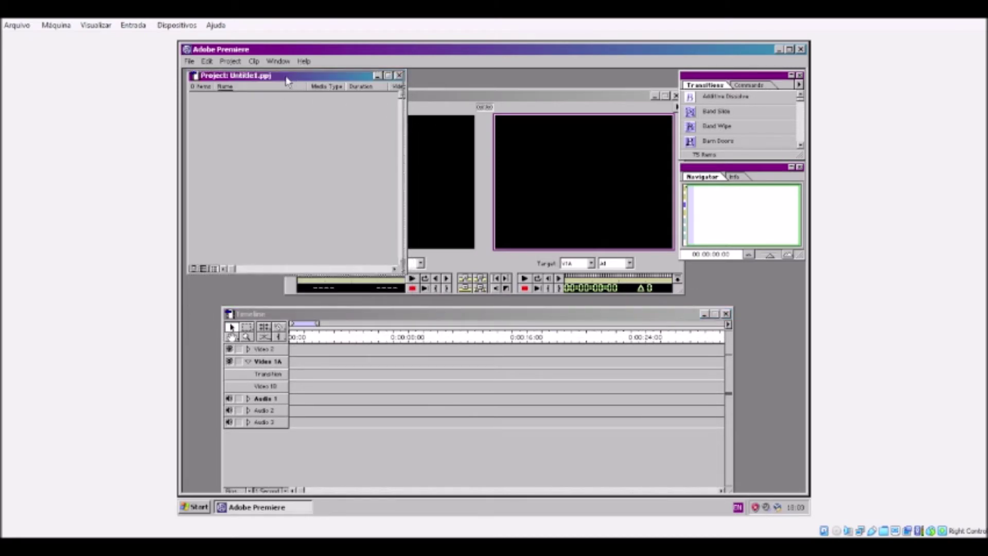
{"action": "left_click_drag", "start_coordinate": [291, 78], "coordinate": [287, 80]}
{"action": "left_click", "coordinate": [520, 98]}
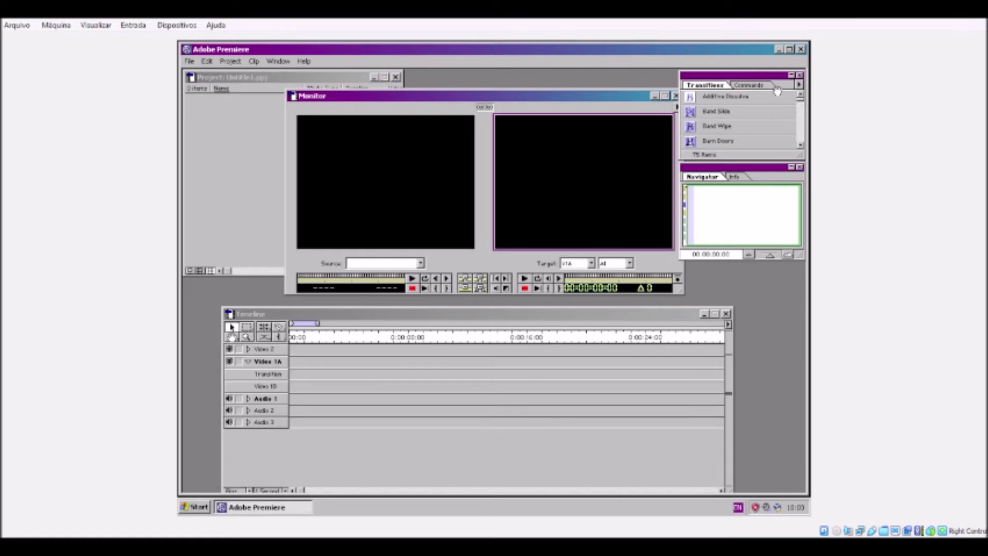
{"action": "mouse_move", "coordinate": [757, 78]}
{"action": "left_mouse_down"}
{"action": "mouse_move", "coordinate": [763, 358]}
{"action": "mouse_move", "coordinate": [810, 366]}
{"action": "mouse_move", "coordinate": [715, 366]}
{"action": "left_mouse_up"}
{"action": "left_click", "coordinate": [789, 49]}
- Narrow the Timeline, shift the Monitor right, and arrange the Navigator and Transitions palettes beside it
{"action": "left_click_drag", "start_coordinate": [648, 314], "coordinate": [616, 315]}
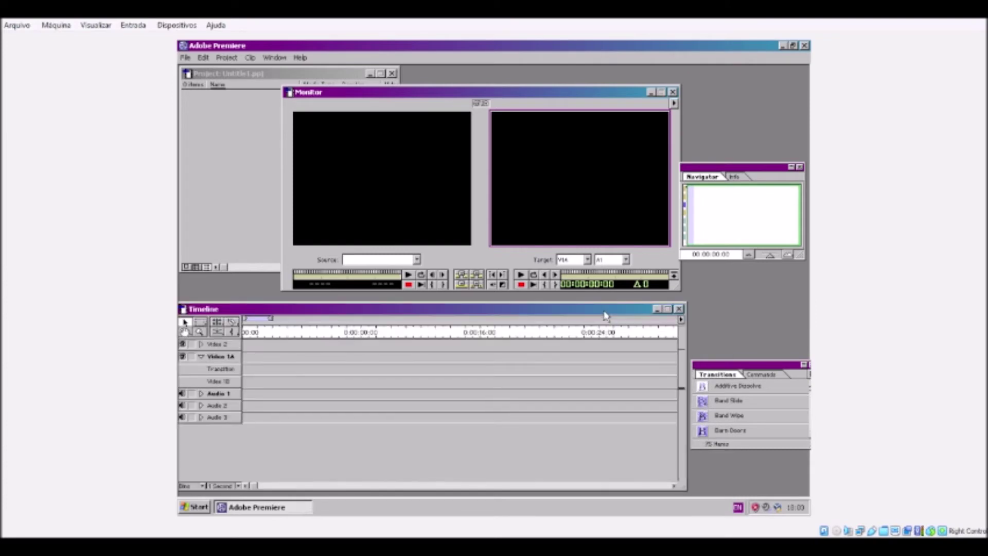
{"action": "left_click_drag", "start_coordinate": [686, 308], "coordinate": [636, 314]}
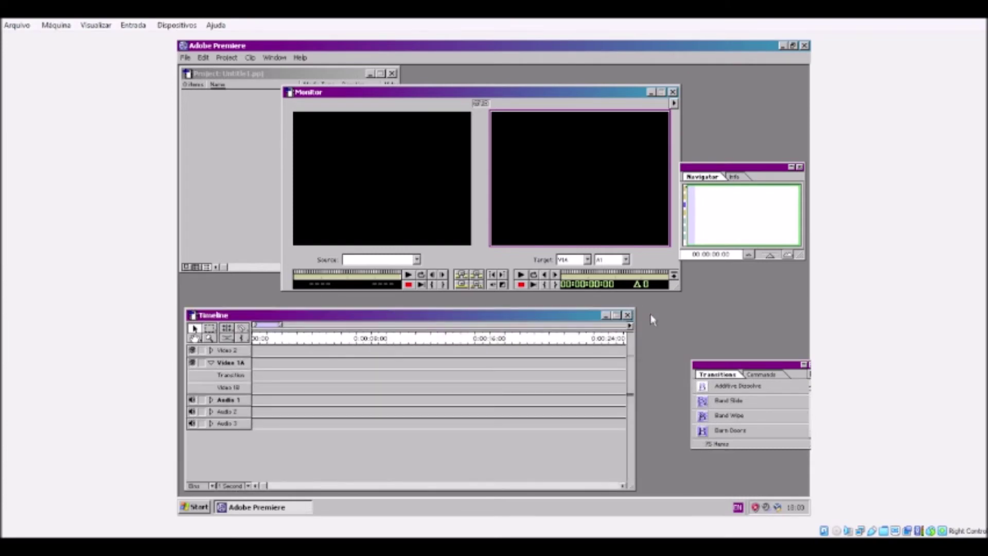
{"action": "left_click_drag", "start_coordinate": [720, 366], "coordinate": [690, 363]}
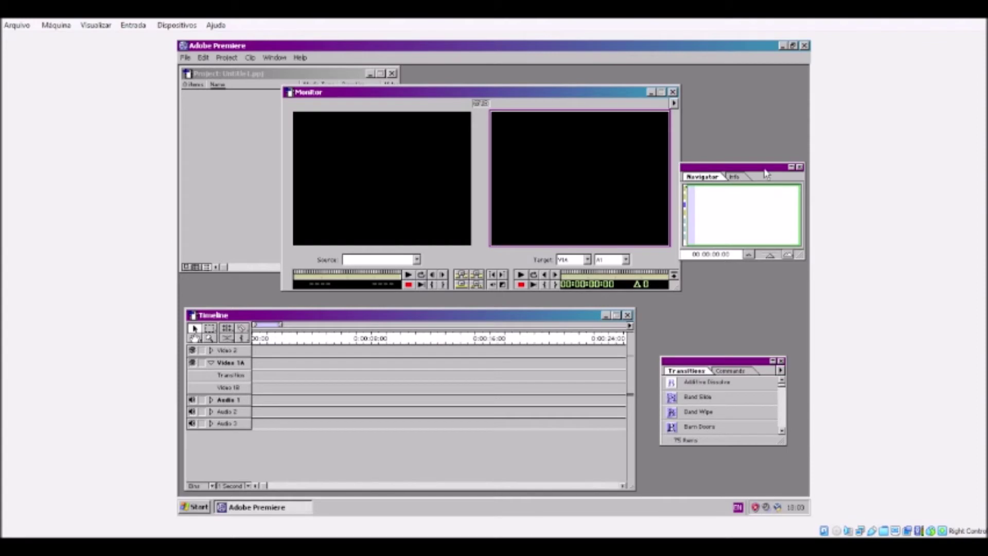
{"action": "mouse_move", "coordinate": [765, 173]}
{"action": "left_mouse_down"}
{"action": "mouse_move", "coordinate": [767, 164]}
{"action": "mouse_move", "coordinate": [766, 189]}
{"action": "left_mouse_up"}
{"action": "left_click_drag", "start_coordinate": [554, 95], "coordinate": [680, 78]}
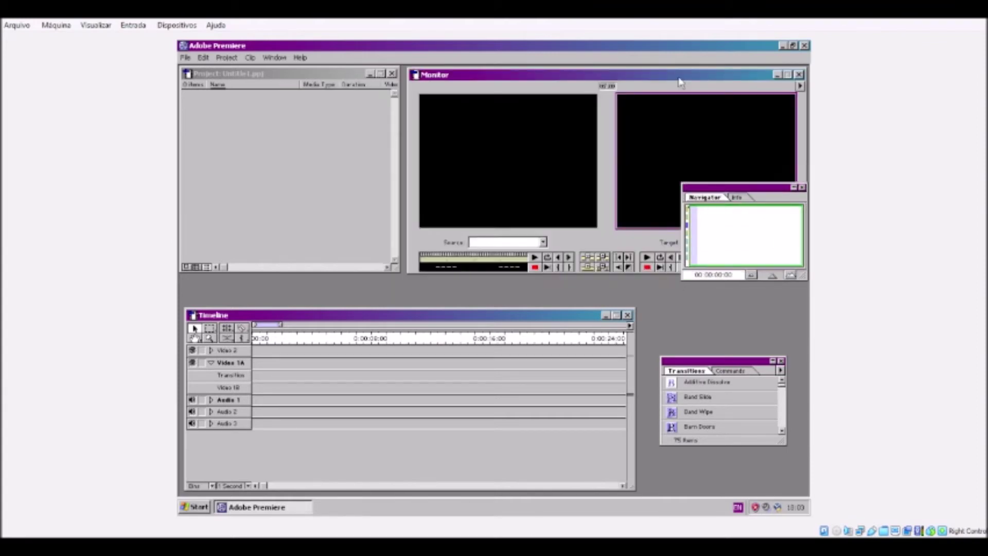
{"action": "left_click_drag", "start_coordinate": [746, 188], "coordinate": [736, 275]}
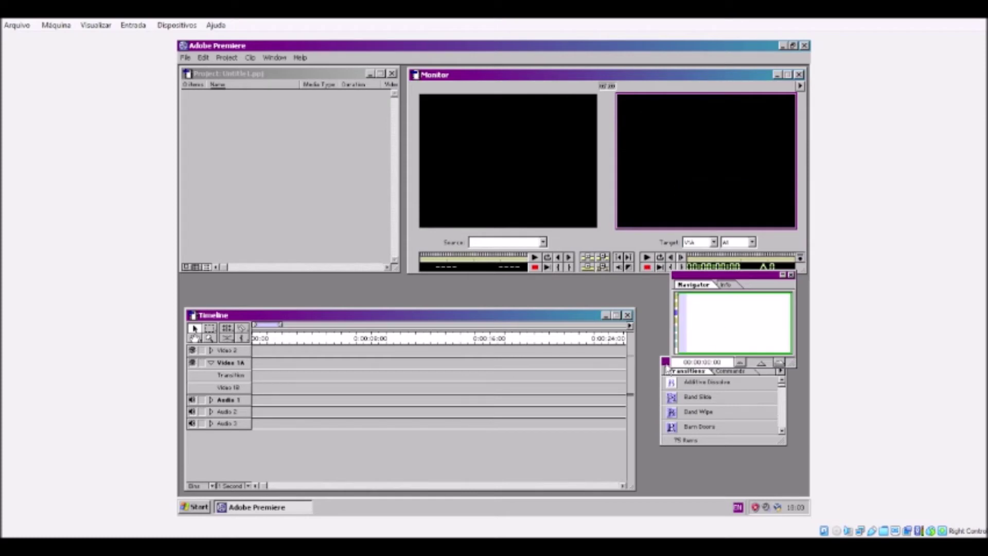
{"action": "left_click_drag", "start_coordinate": [669, 363], "coordinate": [659, 412]}
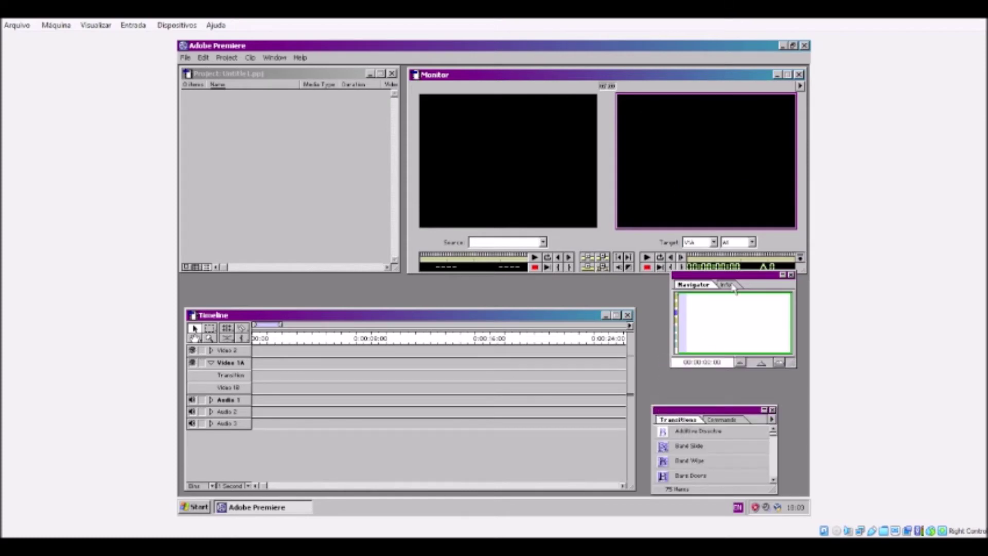
{"action": "left_click_drag", "start_coordinate": [732, 280], "coordinate": [708, 302]}
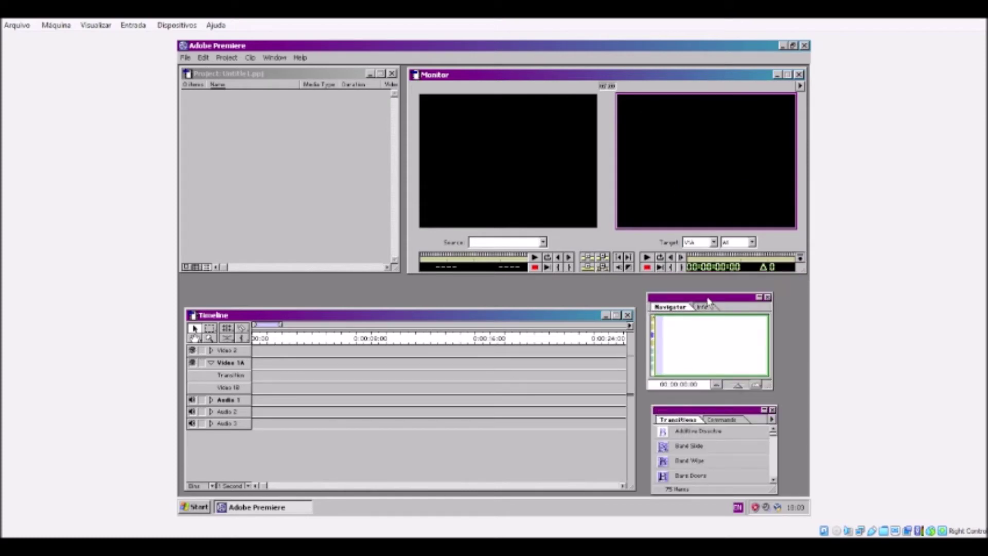
{"action": "left_click", "coordinate": [305, 109]}
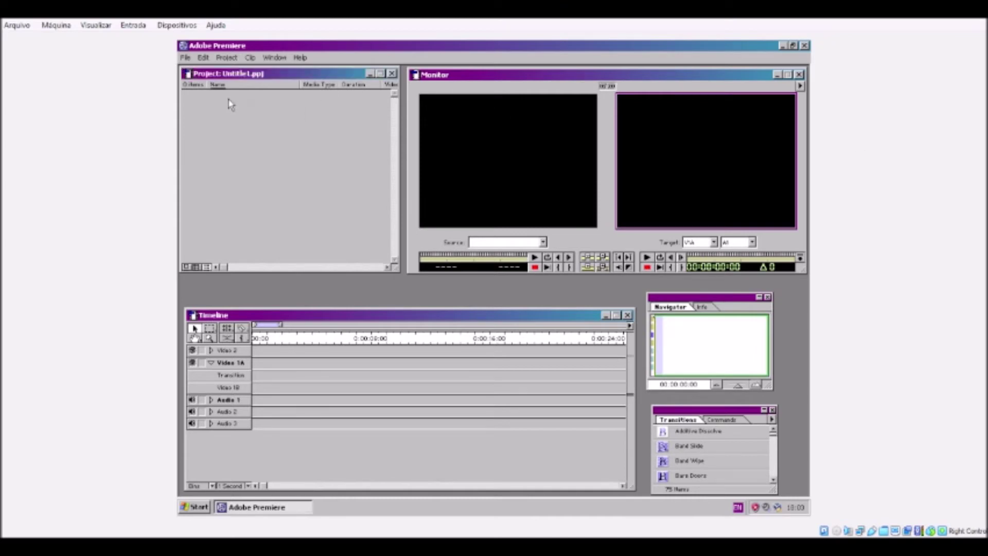
{"action": "left_click", "coordinate": [186, 57]}
- Open the Import File dialog with All Format Types and browse to Local Disk (C:)
{"action": "left_click", "coordinate": [185, 57]}
{"action": "mouse_move", "coordinate": [247, 199]}
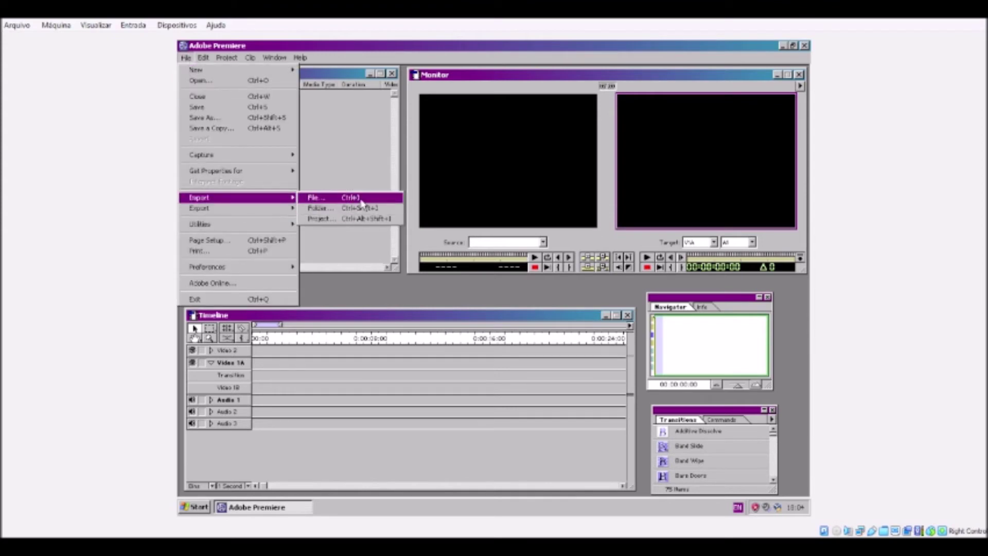
{"action": "left_click", "coordinate": [331, 196]}
{"action": "left_click", "coordinate": [463, 290]}
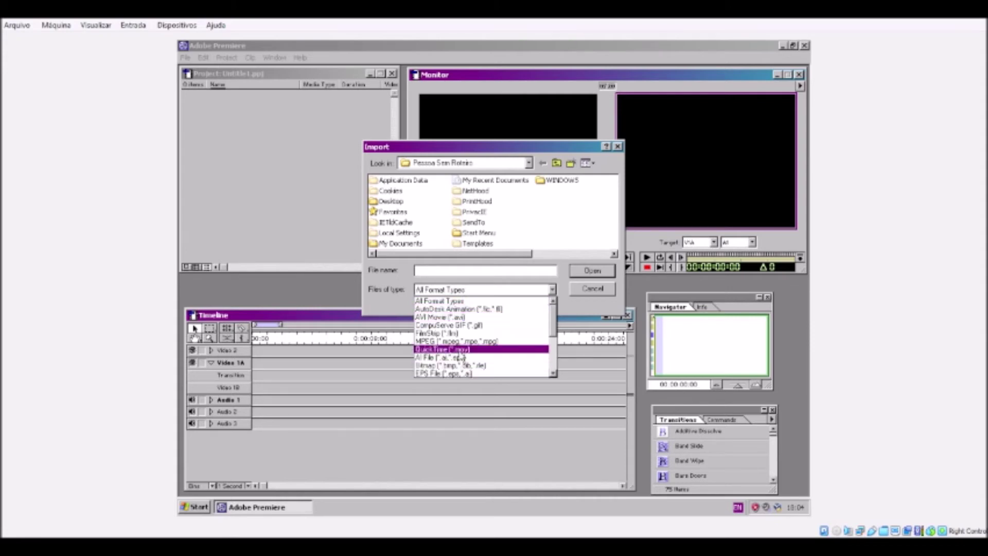
{"action": "left_click", "coordinate": [474, 304]}
{"action": "left_click", "coordinate": [470, 162]}
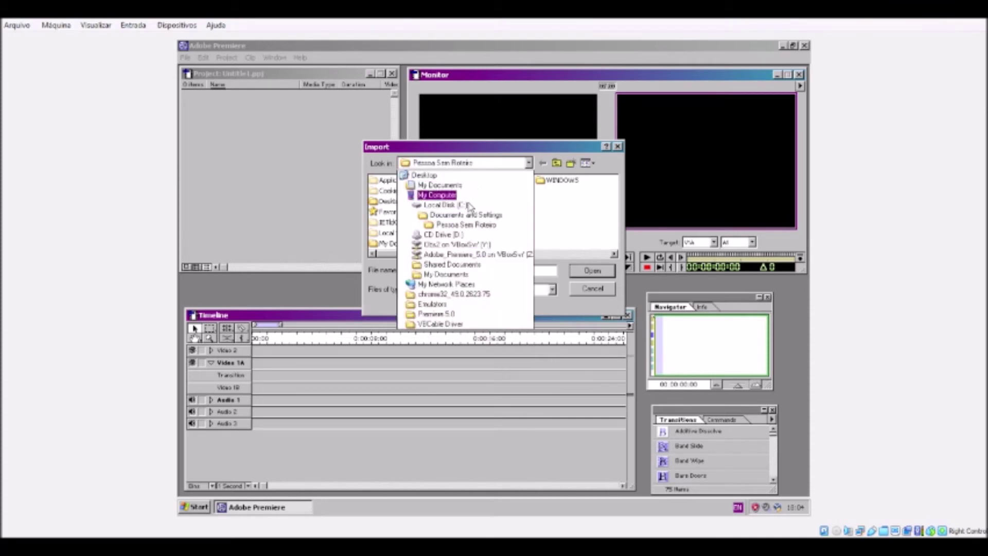
{"action": "left_click", "coordinate": [491, 175]}
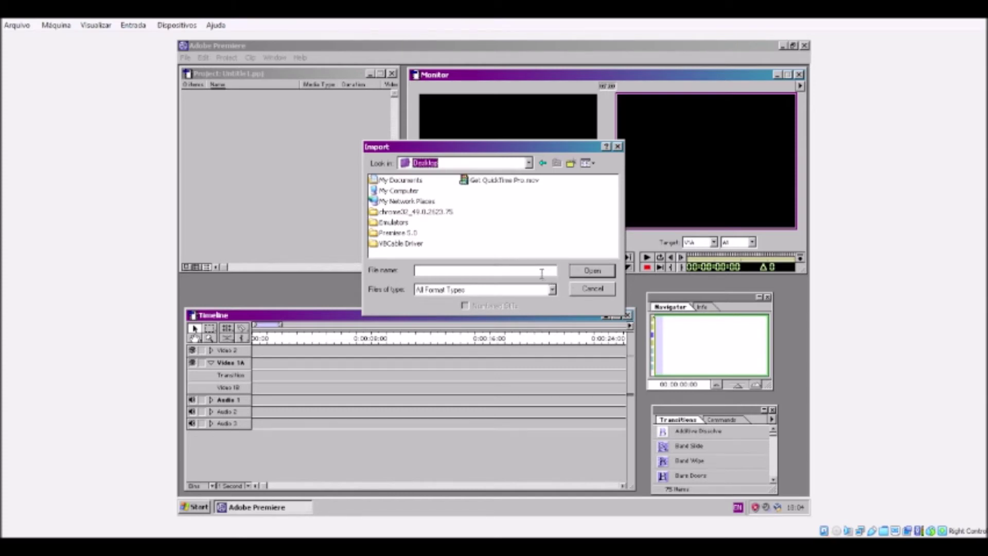
{"action": "left_click", "coordinate": [495, 162]}
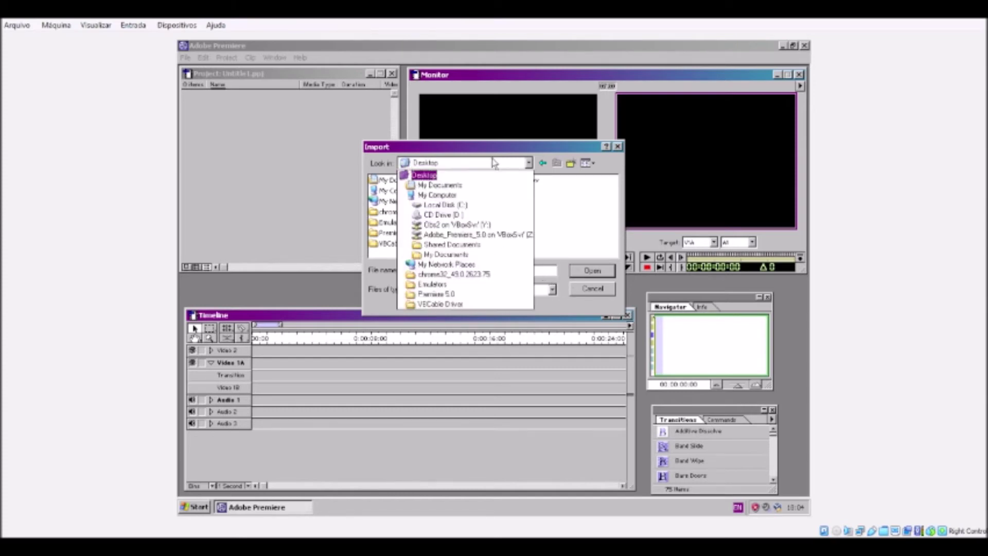
{"action": "left_click", "coordinate": [485, 235]}
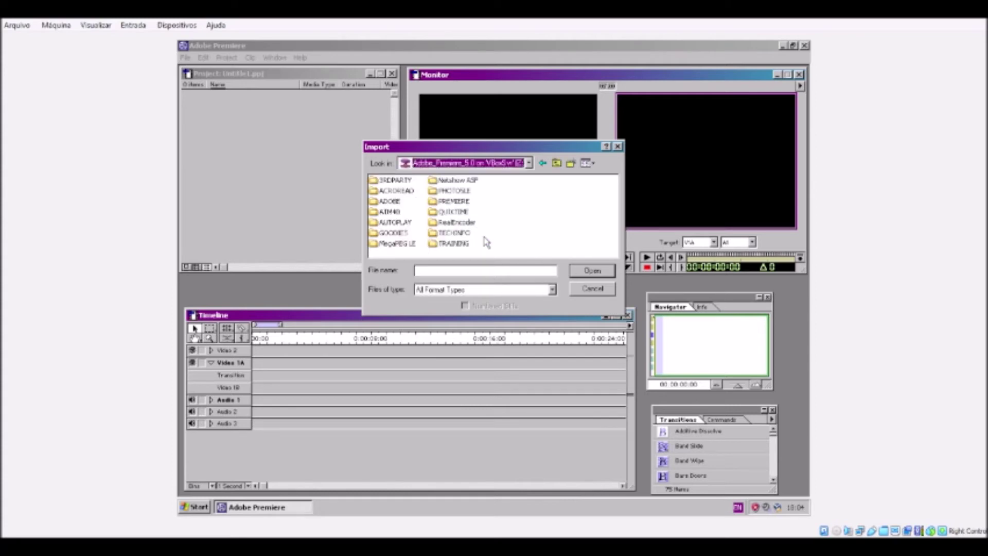
{"action": "left_click", "coordinate": [503, 160]}
{"action": "left_click", "coordinate": [484, 210]}
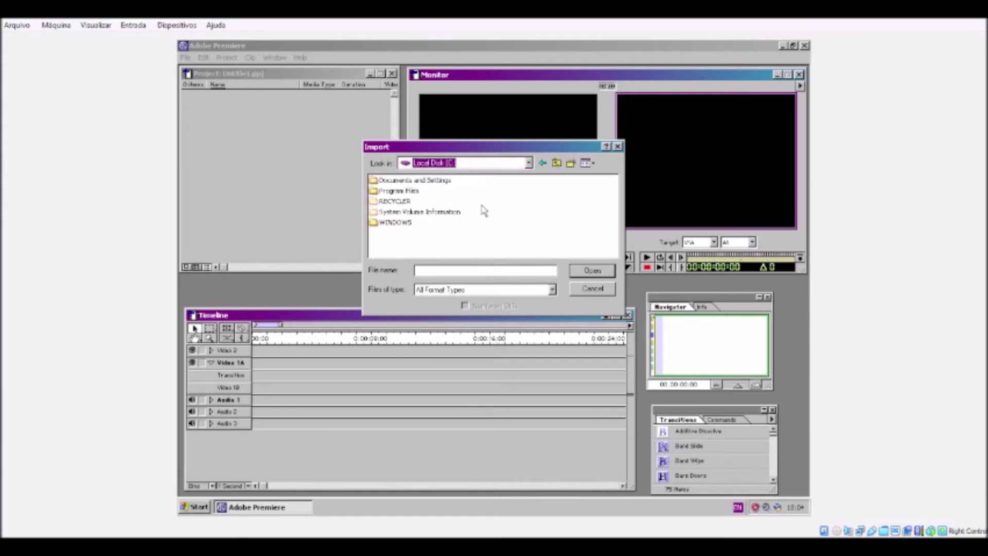
- Navigate through Program Files\Adobe\Premiere 5.0 into the Tour folder
{"action": "double_click", "coordinate": [413, 192]}
{"action": "double_click", "coordinate": [401, 181]}
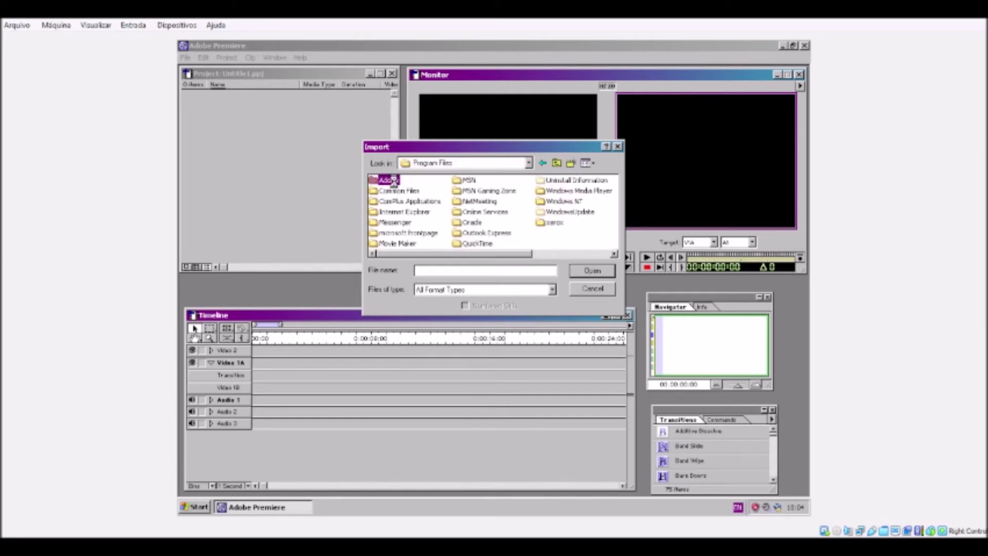
{"action": "double_click", "coordinate": [401, 181]}
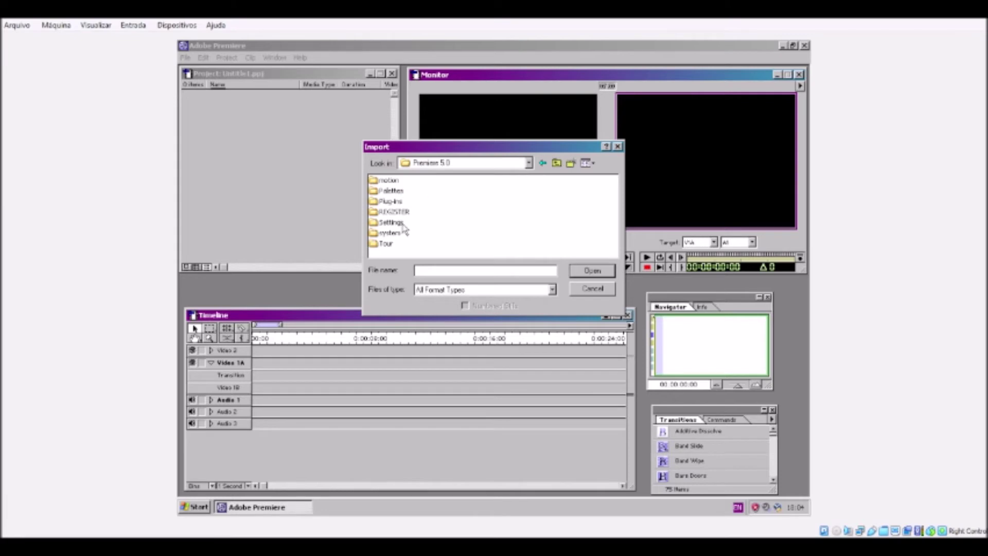
{"action": "double_click", "coordinate": [400, 181]}
{"action": "key", "text": "BackSpace"}
{"action": "double_click", "coordinate": [399, 191]}
{"action": "left_click", "coordinate": [543, 163]}
{"action": "double_click", "coordinate": [388, 244]}
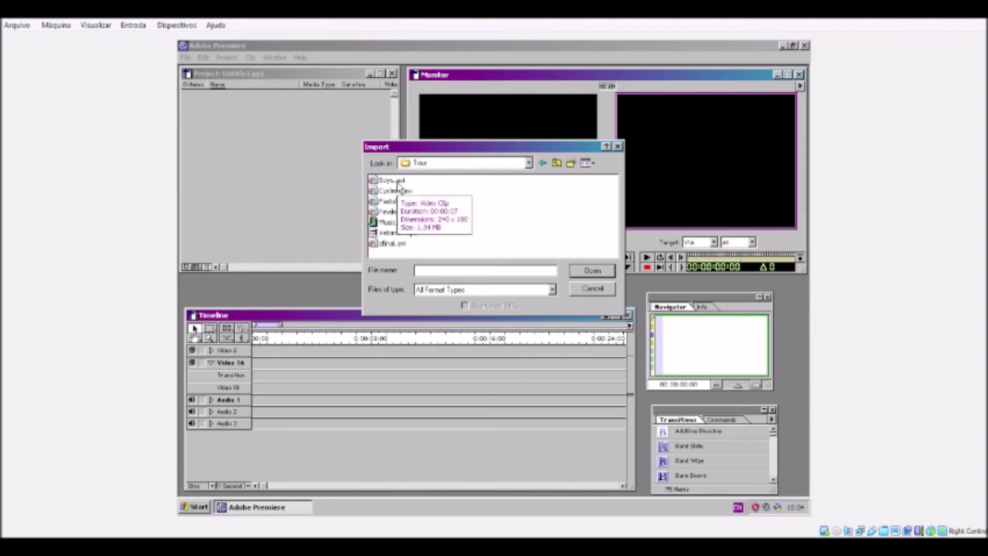
- Import Cyclers.avi and keep its clip name unchanged
{"action": "left_click", "coordinate": [411, 192]}
{"action": "double_click", "coordinate": [411, 191]}
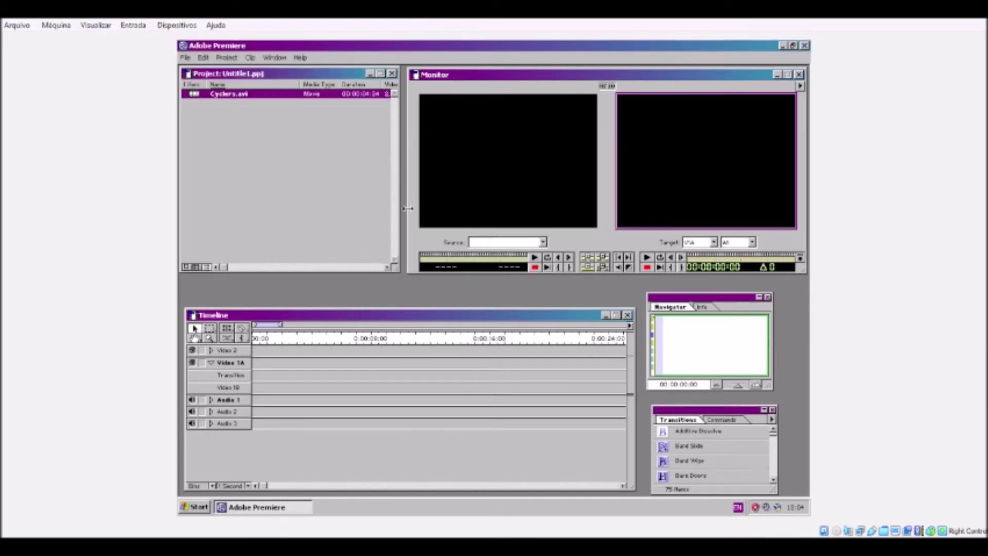
{"action": "left_click", "coordinate": [266, 95]}
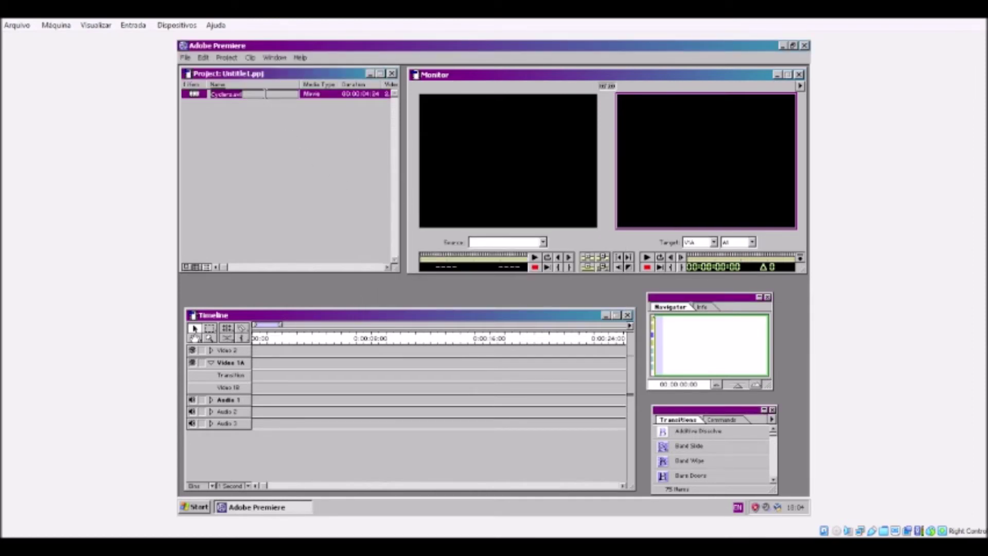
{"action": "key", "text": "Return"}
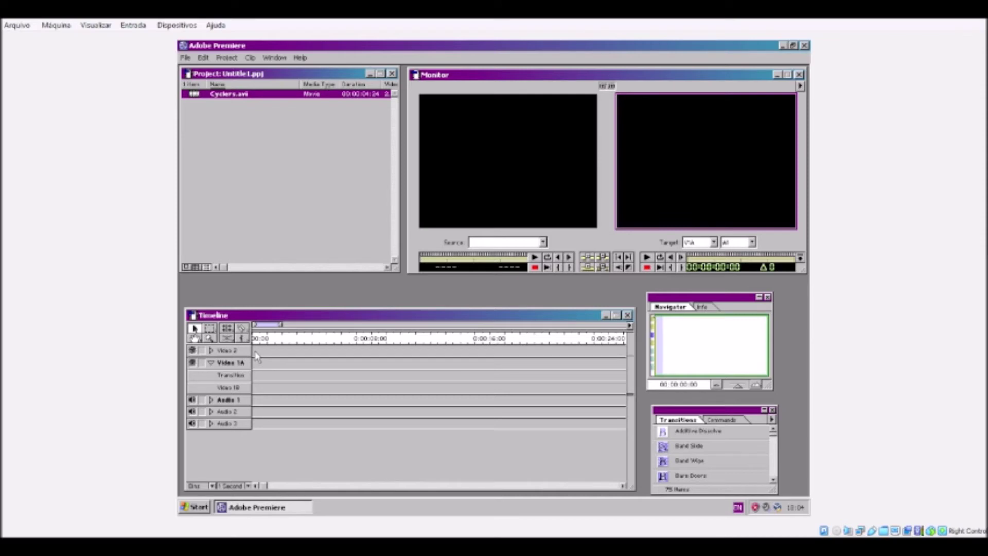
- Drag Cyclers.avi to the start of Video 2 and play the program
{"action": "left_click_drag", "start_coordinate": [197, 92], "coordinate": [267, 354]}
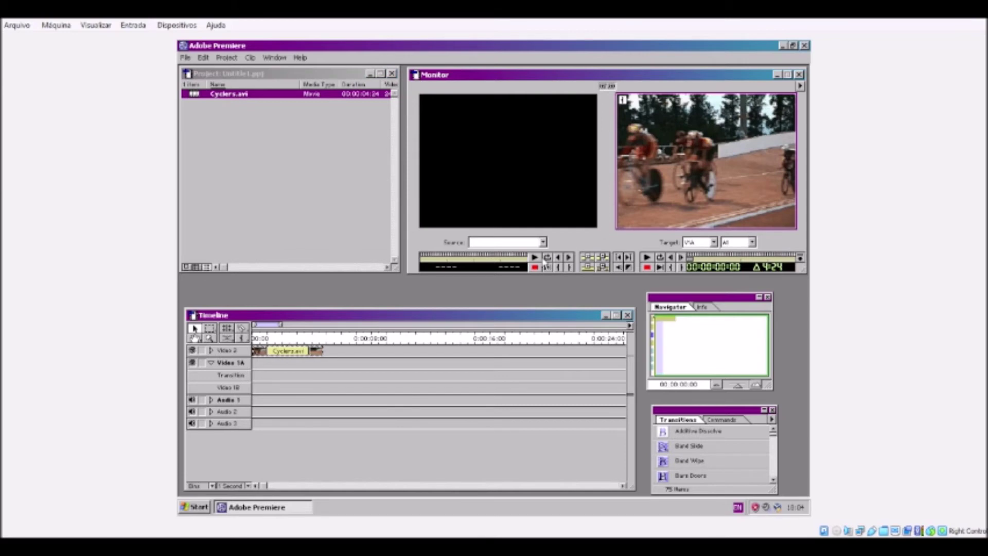
{"action": "left_click", "coordinate": [538, 261]}
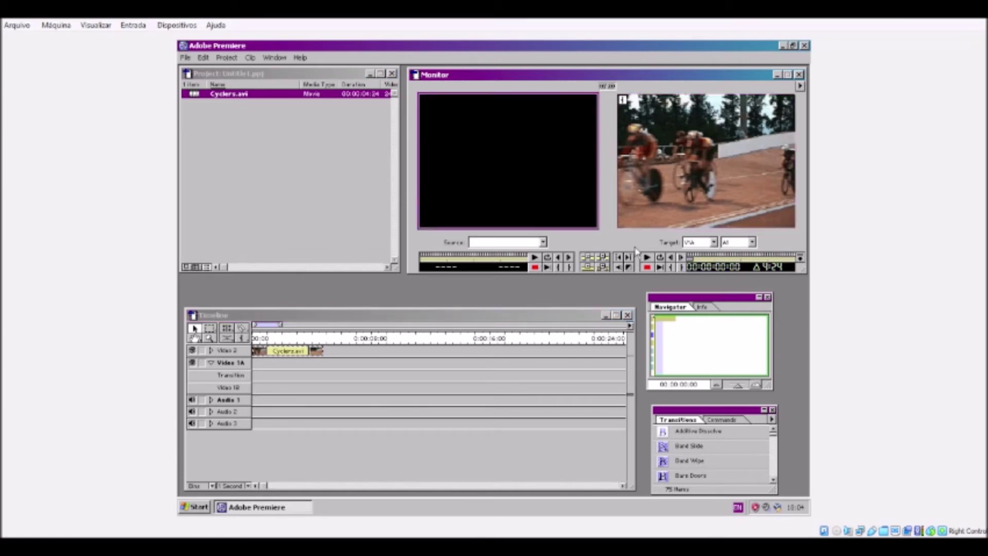
{"action": "left_click", "coordinate": [647, 258]}
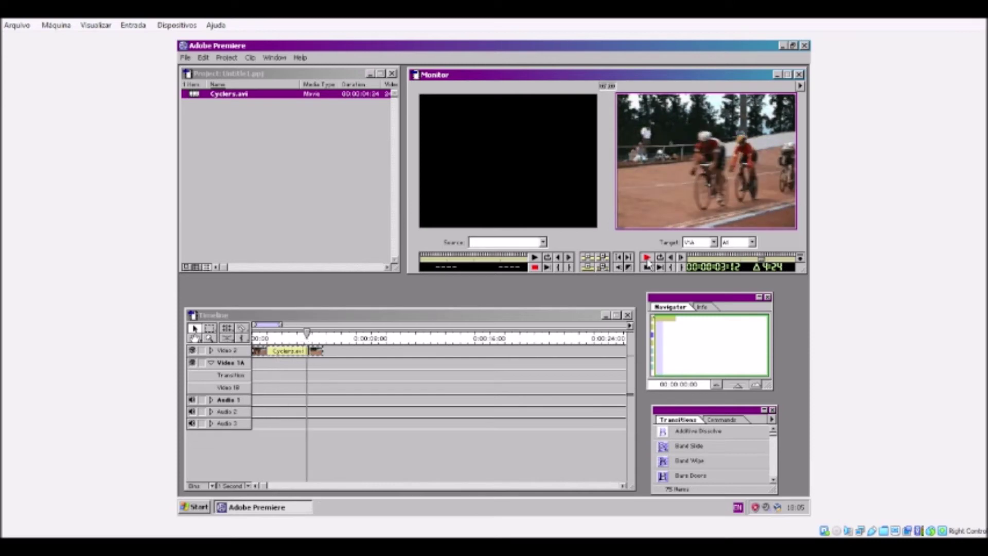
- Check the source clip list and target tracks, keeping A1 as the audio target
{"action": "left_click", "coordinate": [513, 244]}
{"action": "left_click", "coordinate": [545, 243]}
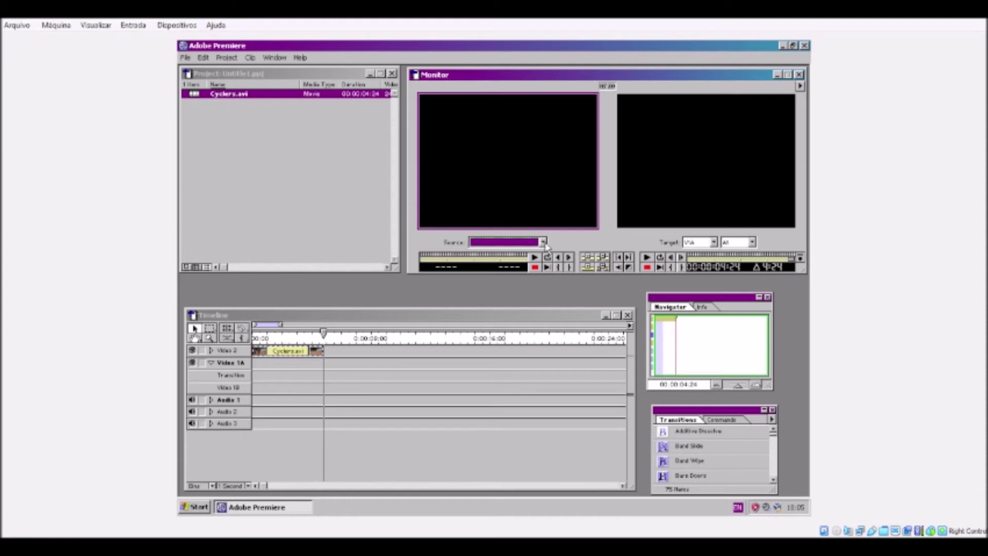
{"action": "left_click", "coordinate": [710, 243]}
{"action": "left_click", "coordinate": [735, 243]}
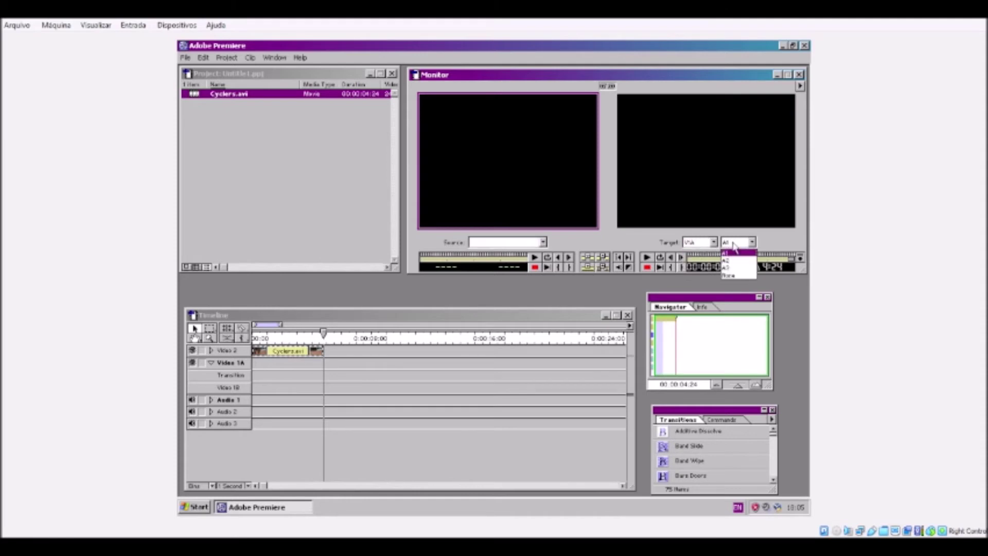
{"action": "left_click", "coordinate": [733, 252]}
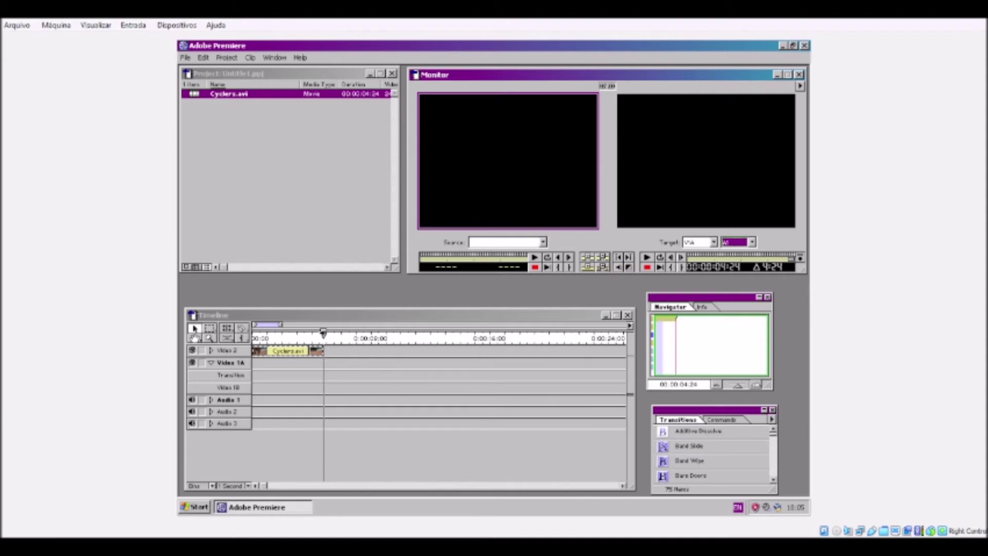
- Drop an Additive Dissolve at the Transition track start and play from the beginning
{"action": "left_click_drag", "start_coordinate": [323, 335], "coordinate": [299, 334]}
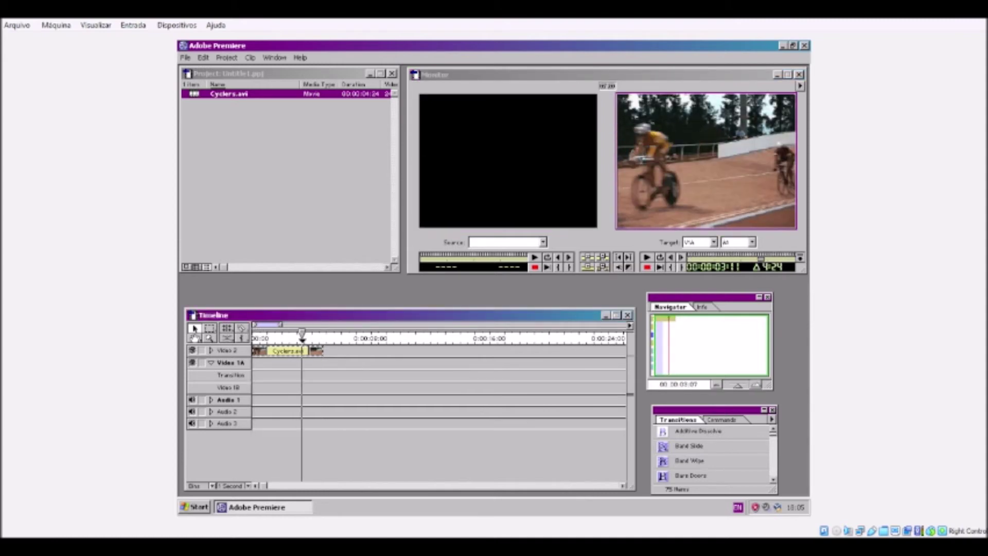
{"action": "key", "text": "Home"}
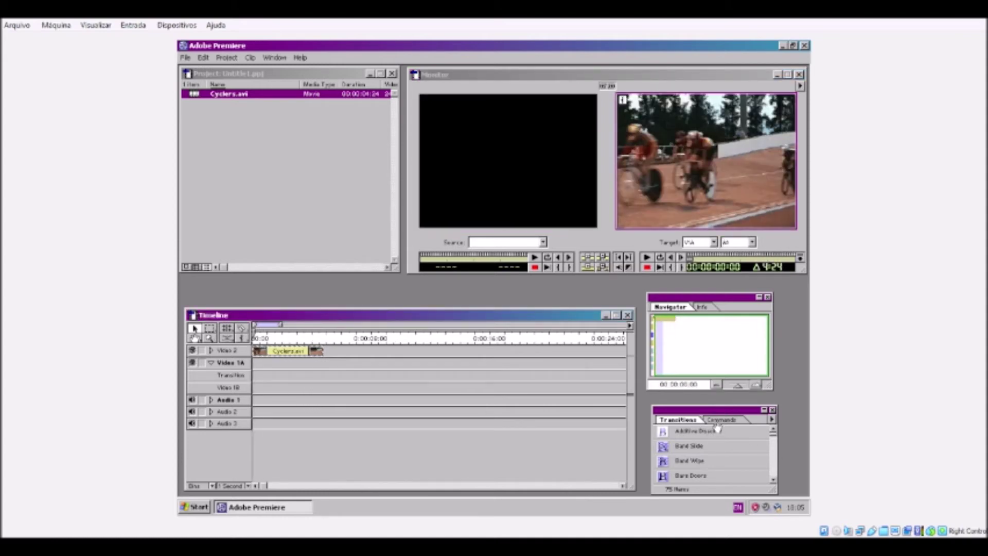
{"action": "left_click_drag", "start_coordinate": [716, 428], "coordinate": [262, 365]}
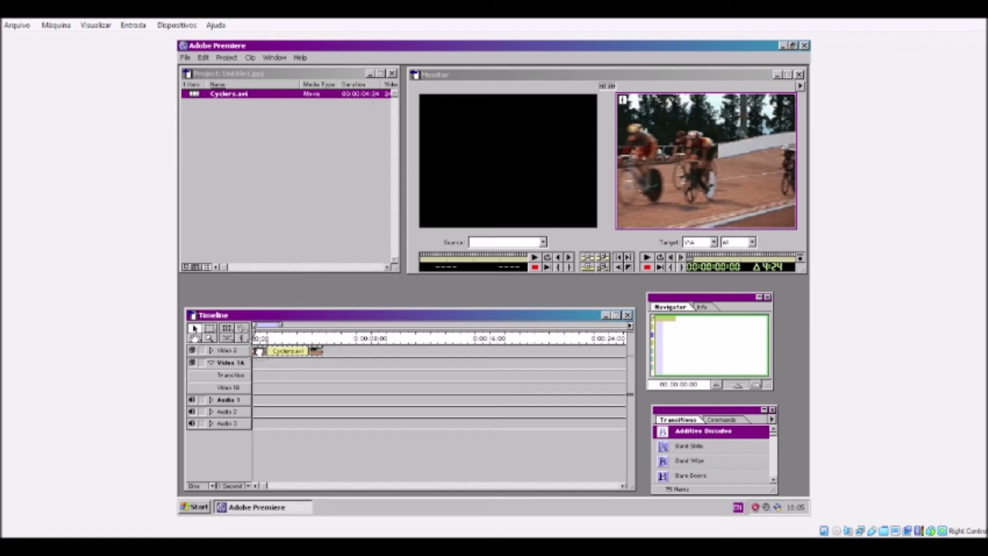
{"action": "left_click_drag", "start_coordinate": [686, 429], "coordinate": [282, 381]}
{"action": "left_click_drag", "start_coordinate": [282, 381], "coordinate": [259, 383]}
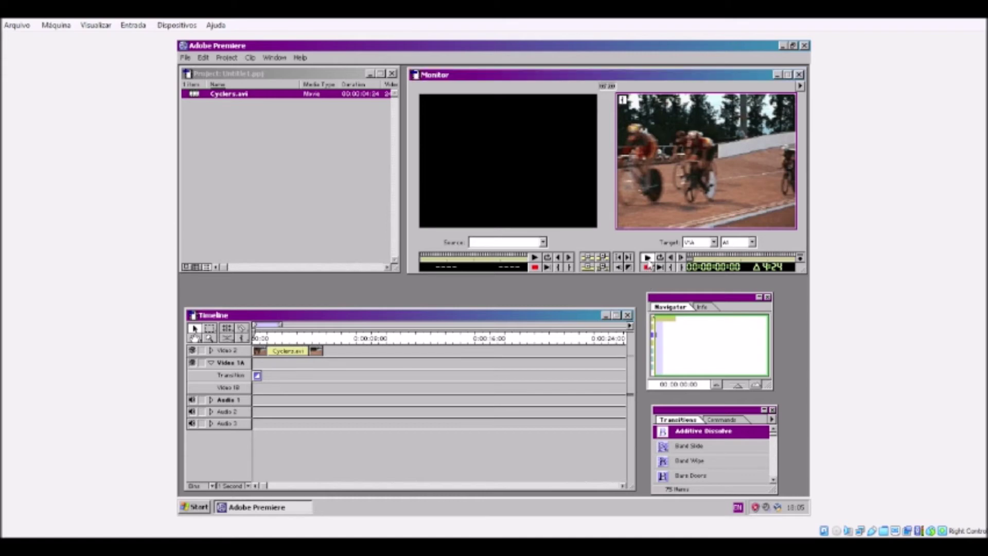
{"action": "left_click", "coordinate": [646, 258]}
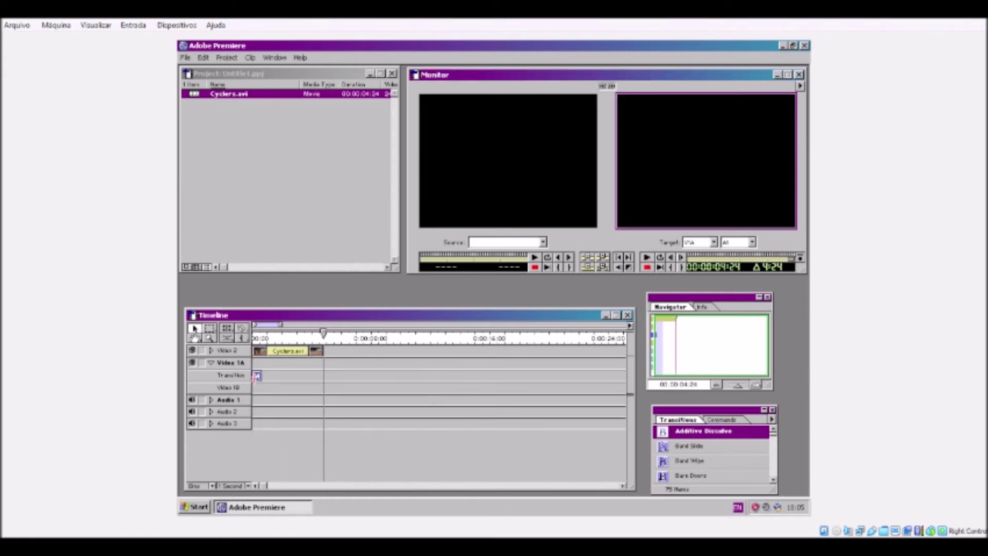
- Move the Additive Dissolve so it lines up with the end of Cyclers.avi
{"action": "left_click_drag", "start_coordinate": [257, 377], "coordinate": [318, 375]}
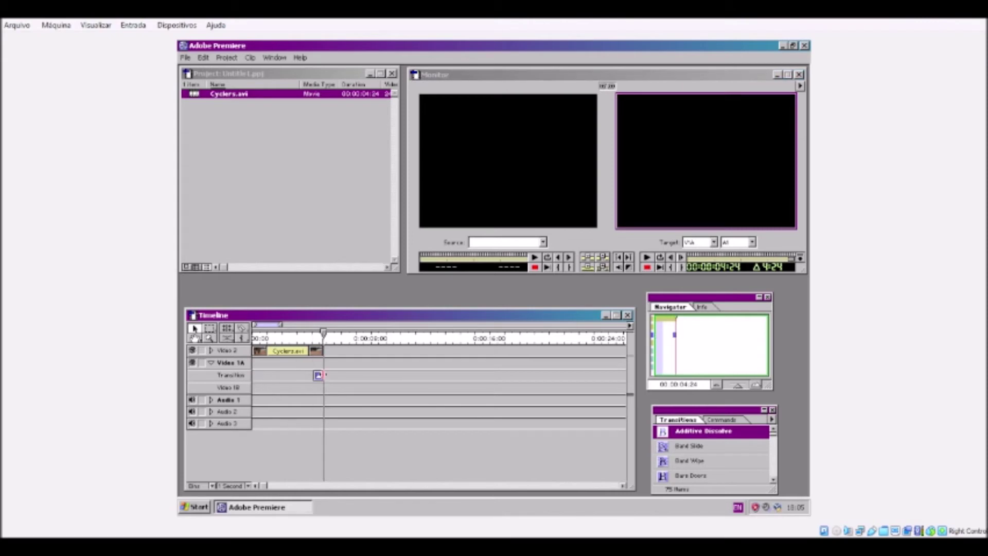
{"action": "left_click", "coordinate": [319, 375]}
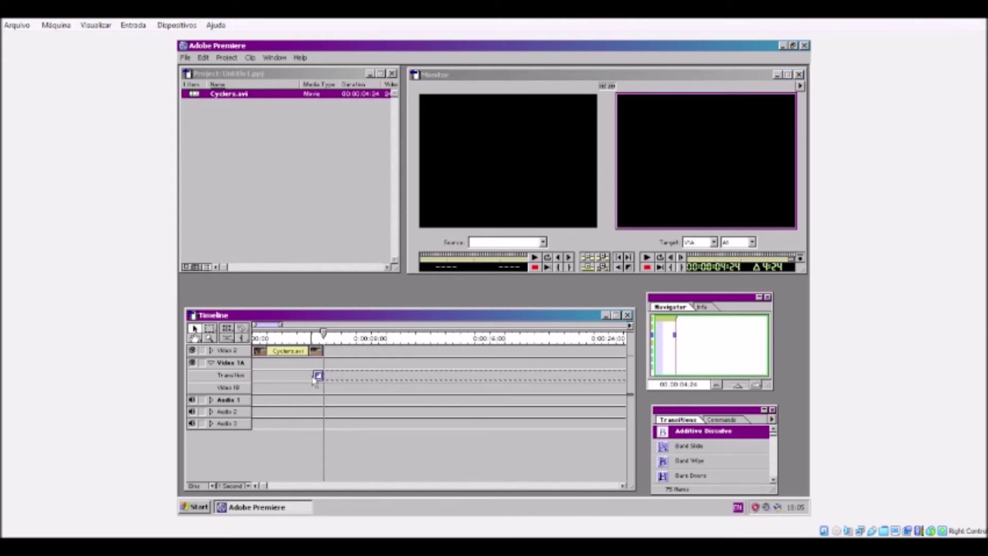
{"action": "left_click_drag", "start_coordinate": [314, 380], "coordinate": [321, 375]}
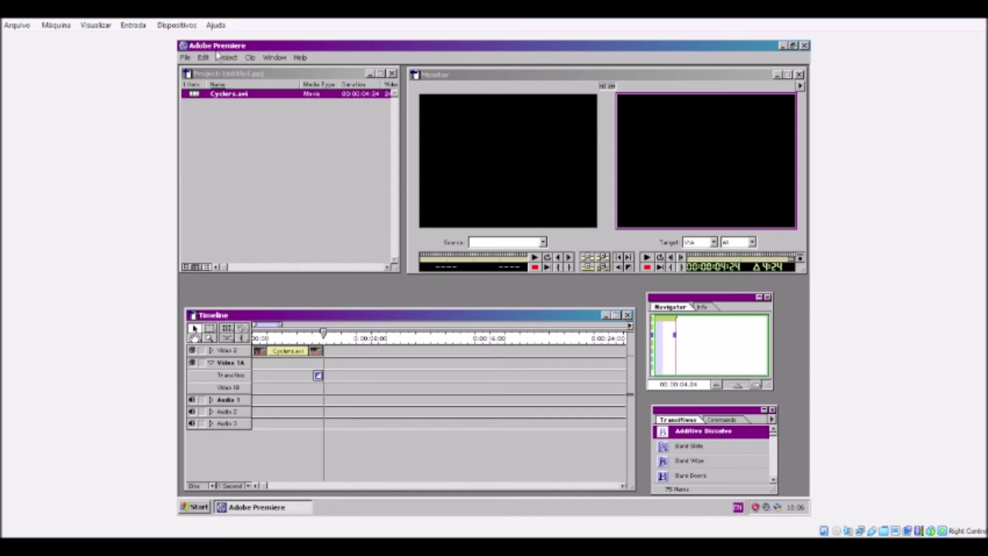
- Import Fastslow.avi and place it on Video 2 right after Cyclers.avi
{"action": "left_click", "coordinate": [185, 57]}
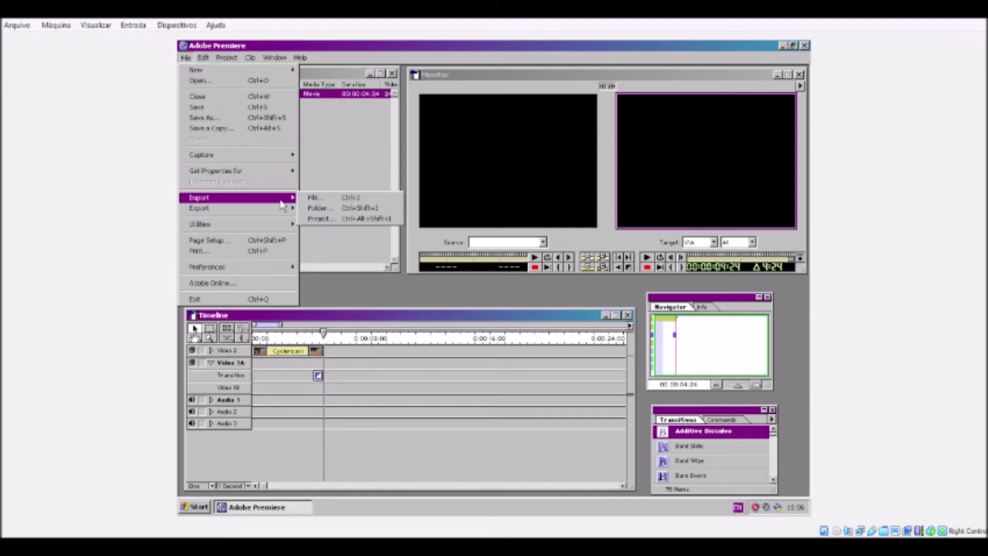
{"action": "mouse_move", "coordinate": [280, 198]}
{"action": "left_click", "coordinate": [330, 200]}
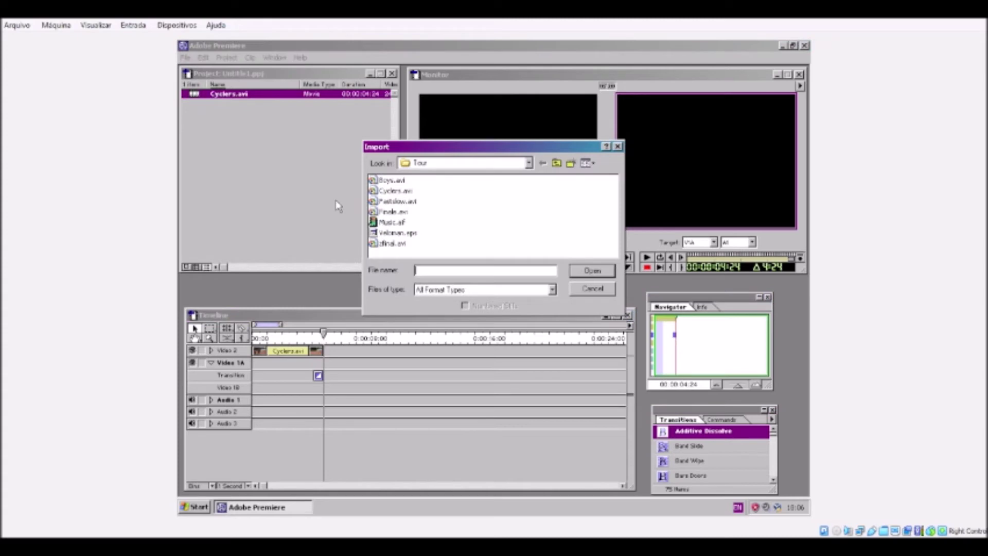
{"action": "double_click", "coordinate": [397, 201]}
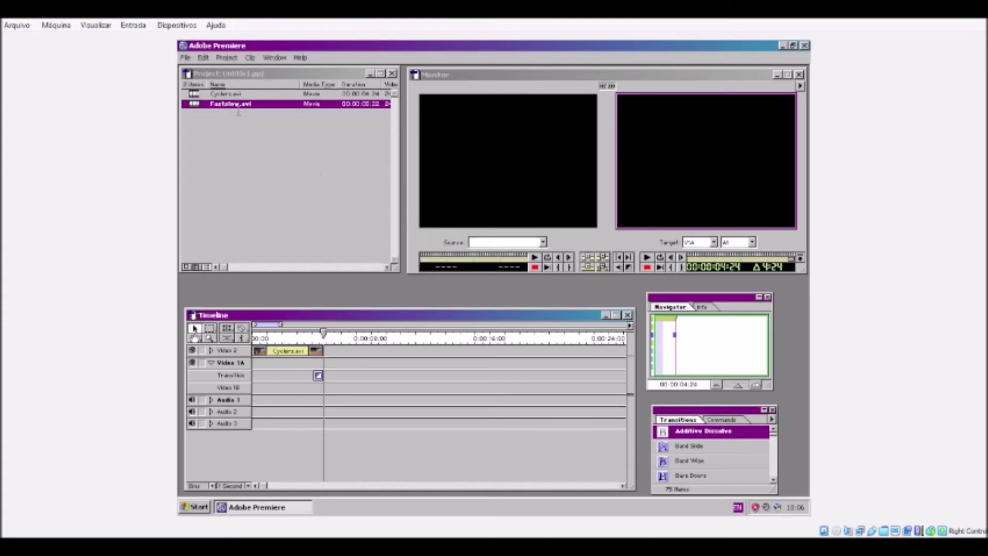
{"action": "left_click_drag", "start_coordinate": [194, 103], "coordinate": [342, 357]}
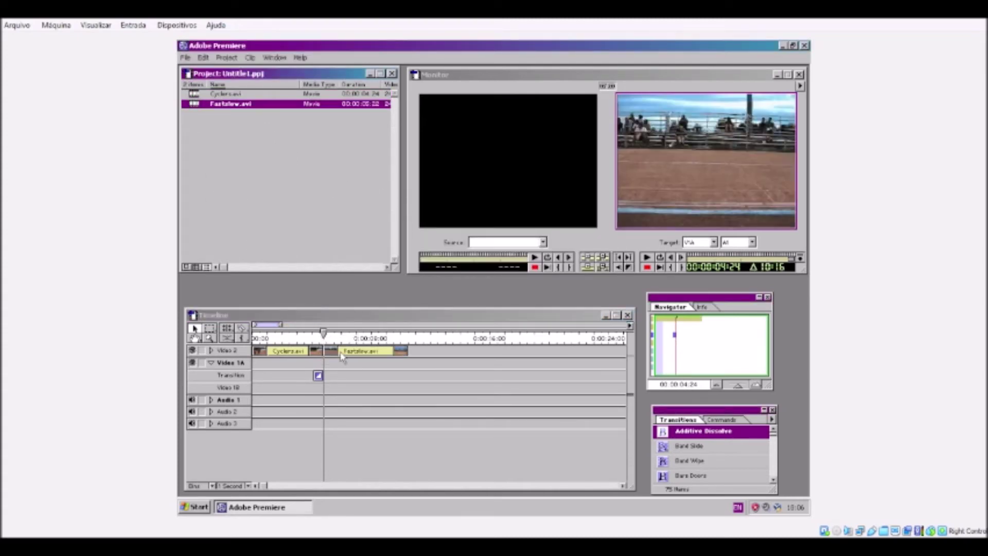
- Play the program from 00:00:04:01 to preview the transition
{"action": "left_click", "coordinate": [320, 378]}
{"action": "left_click", "coordinate": [312, 338]}
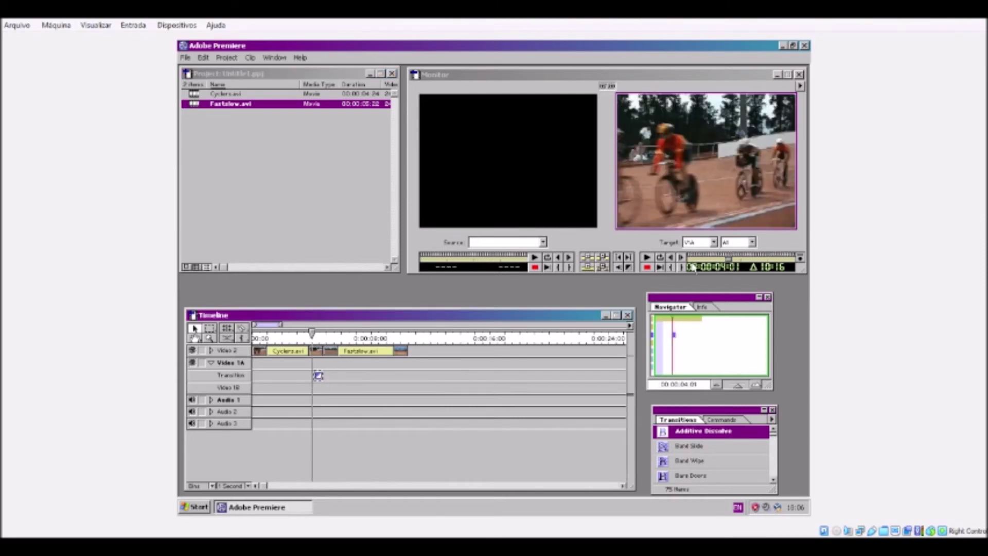
{"action": "left_click", "coordinate": [647, 257]}
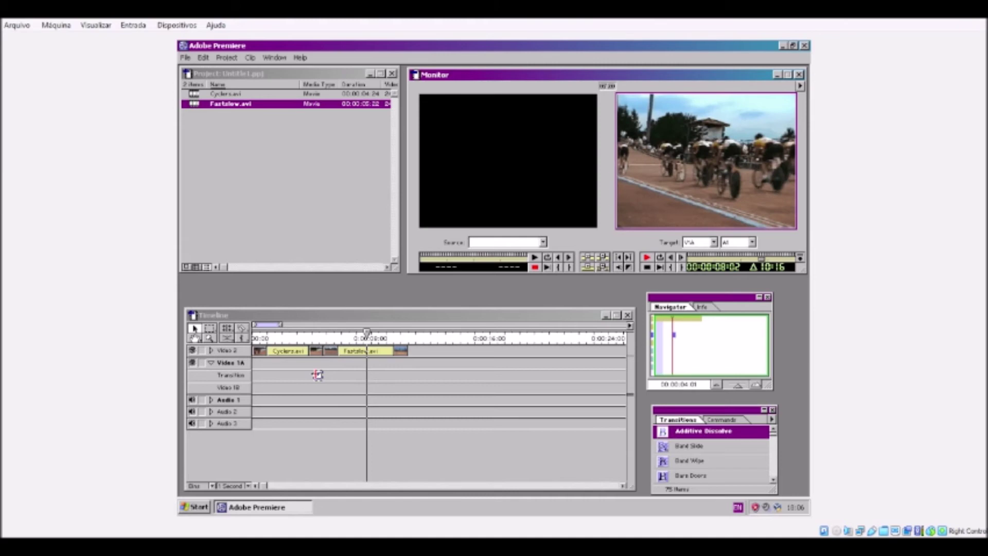
- Stop playback, inspect the Additive Dissolve settings unchanged, and delete the transition
{"action": "left_click", "coordinate": [317, 375]}
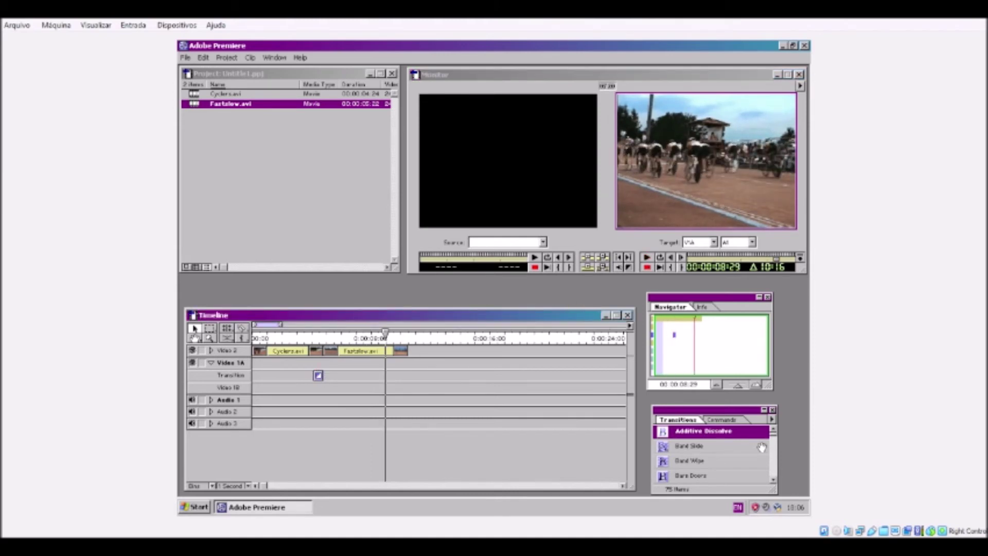
{"action": "right_click", "coordinate": [317, 374]}
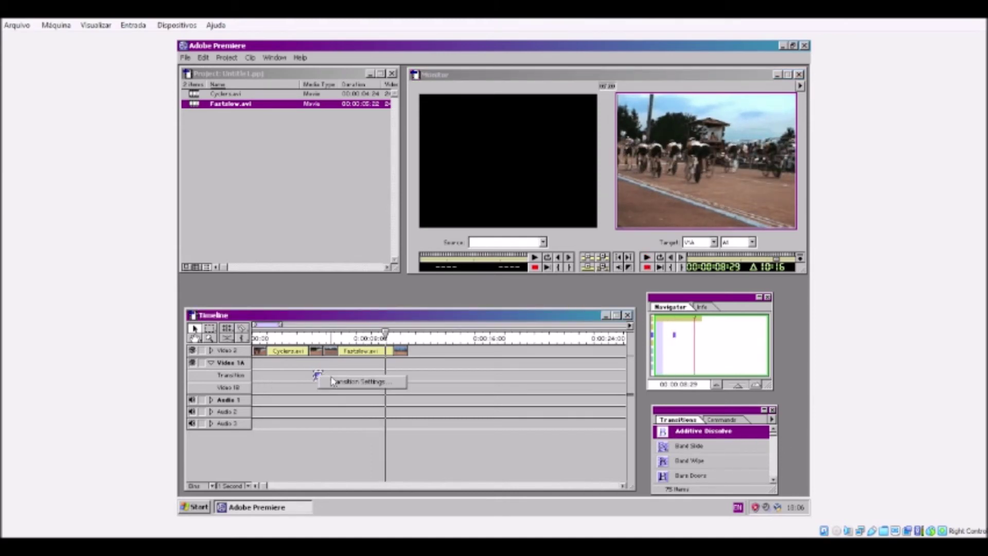
{"action": "left_click", "coordinate": [335, 383]}
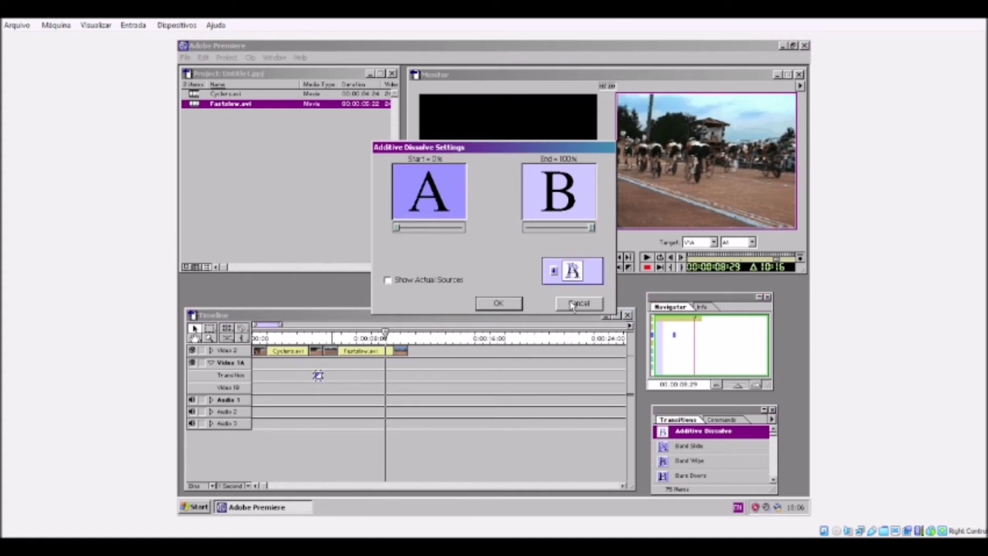
{"action": "left_click", "coordinate": [569, 302]}
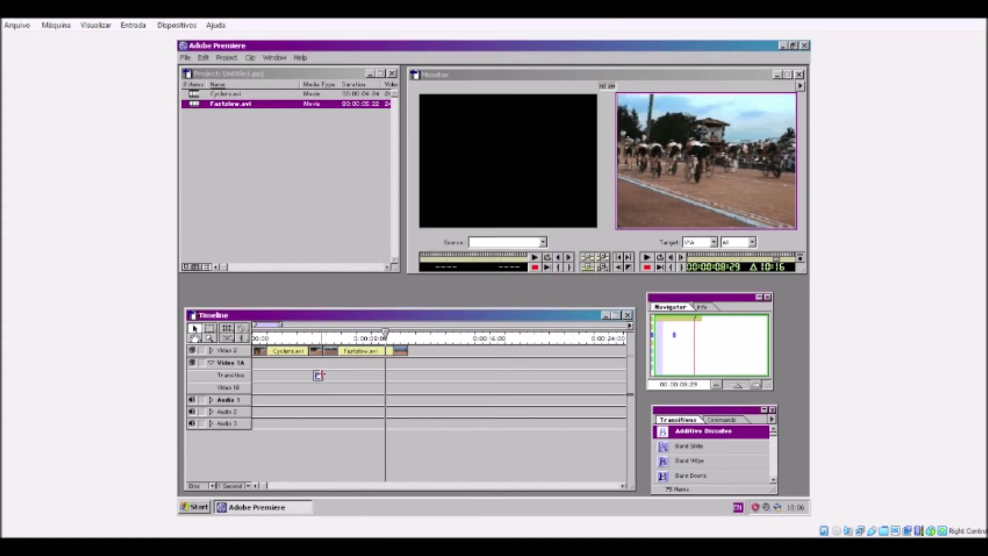
{"action": "right_click", "coordinate": [318, 377]}
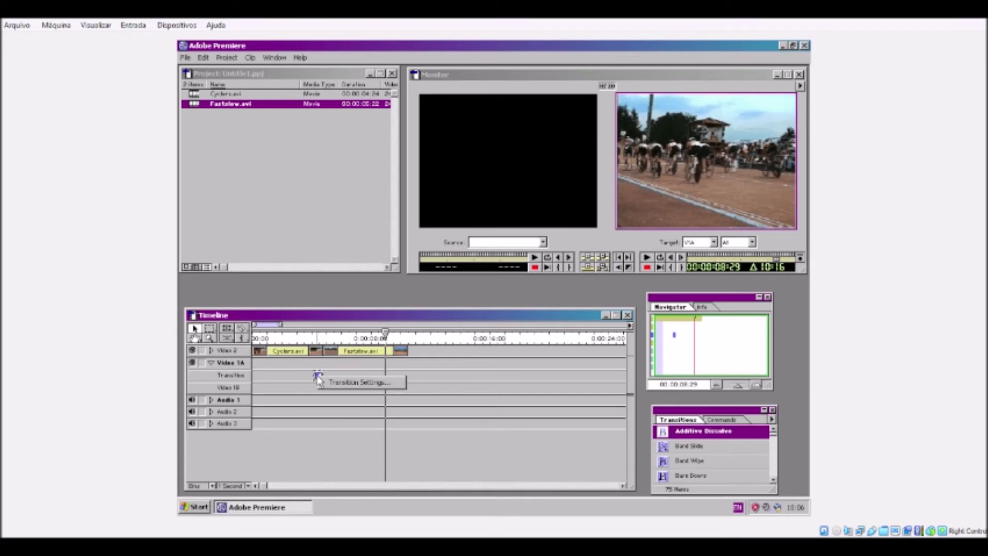
{"action": "key", "text": "Escape"}
{"action": "key", "text": "Delete"}
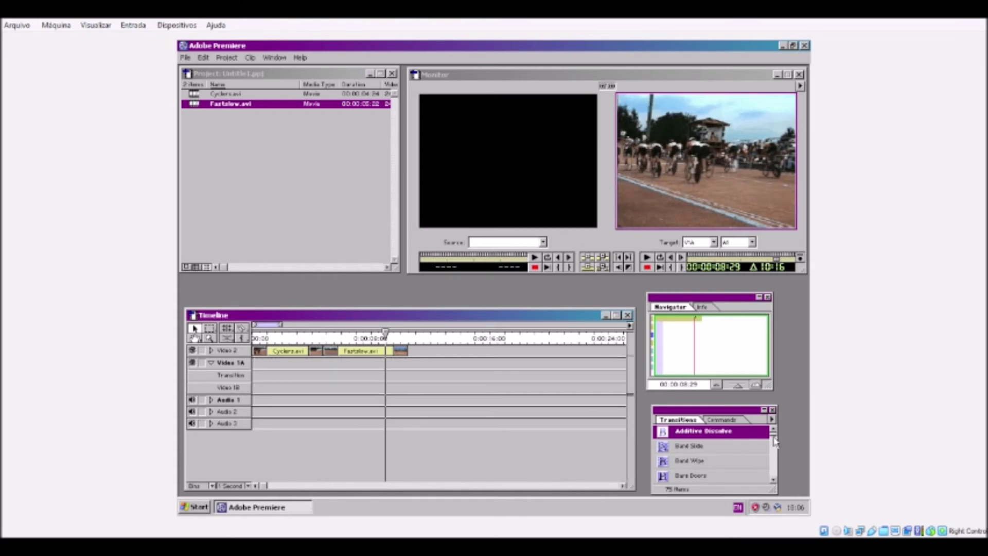
- Place Barn Doors between the clips and preview it from 00:00:04:11
{"action": "scroll", "coordinate": [774, 442], "scroll_direction": "down", "scroll_amount": 2}
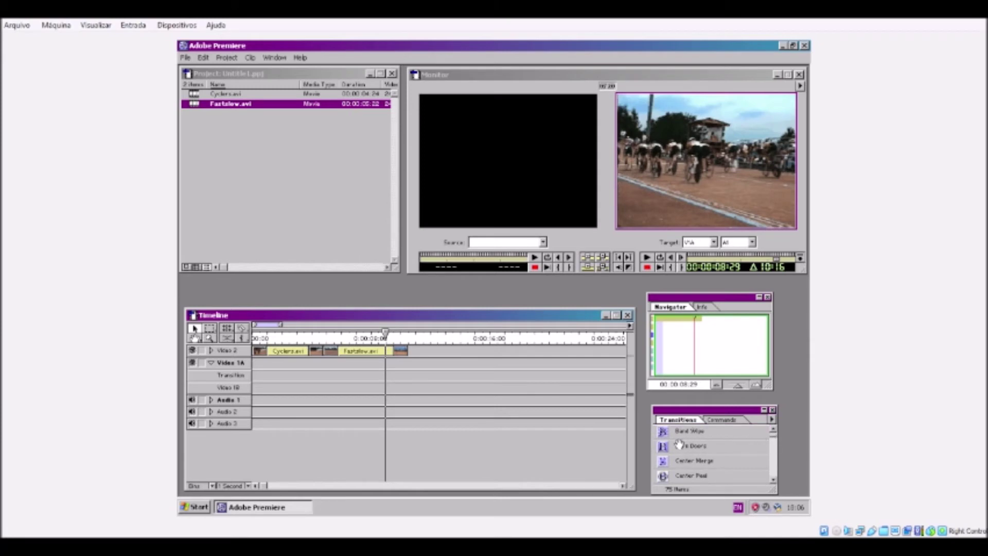
{"action": "left_click_drag", "start_coordinate": [730, 444], "coordinate": [329, 378]}
{"action": "left_click", "coordinate": [325, 339]}
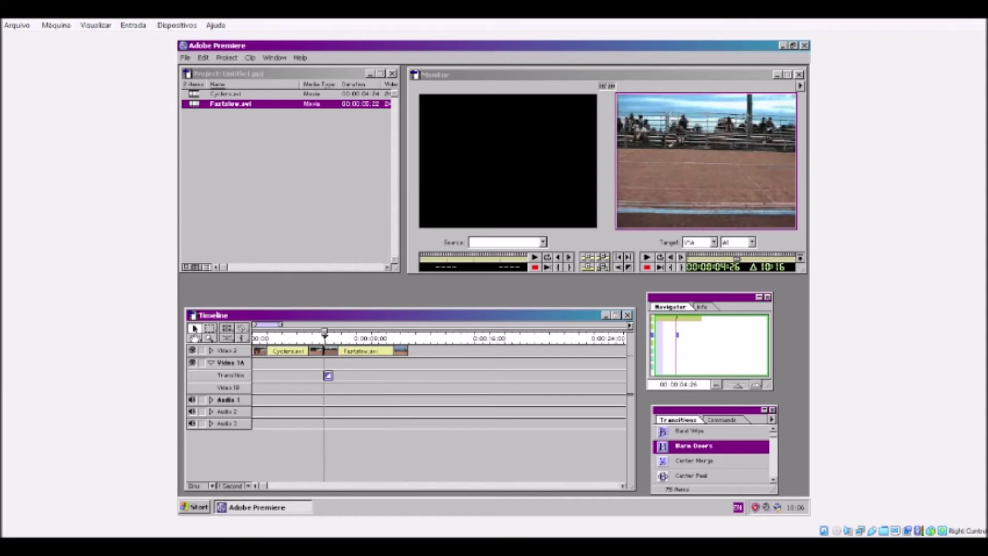
{"action": "left_click_drag", "start_coordinate": [324, 338], "coordinate": [317, 338]}
{"action": "left_click", "coordinate": [647, 258]}
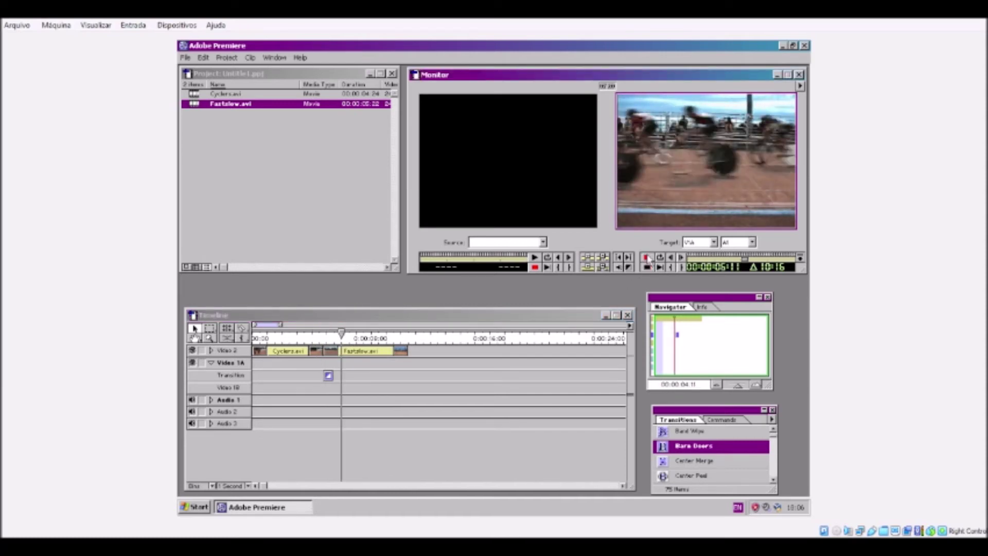
- Review the Barn Doors settings and accept them with OK
{"action": "double_click", "coordinate": [328, 375]}
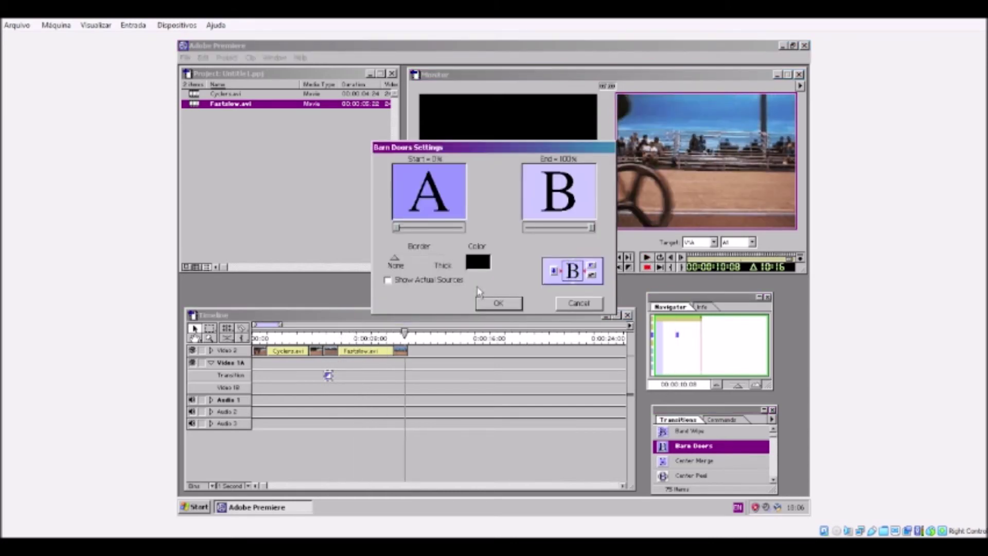
{"action": "left_click", "coordinate": [437, 282]}
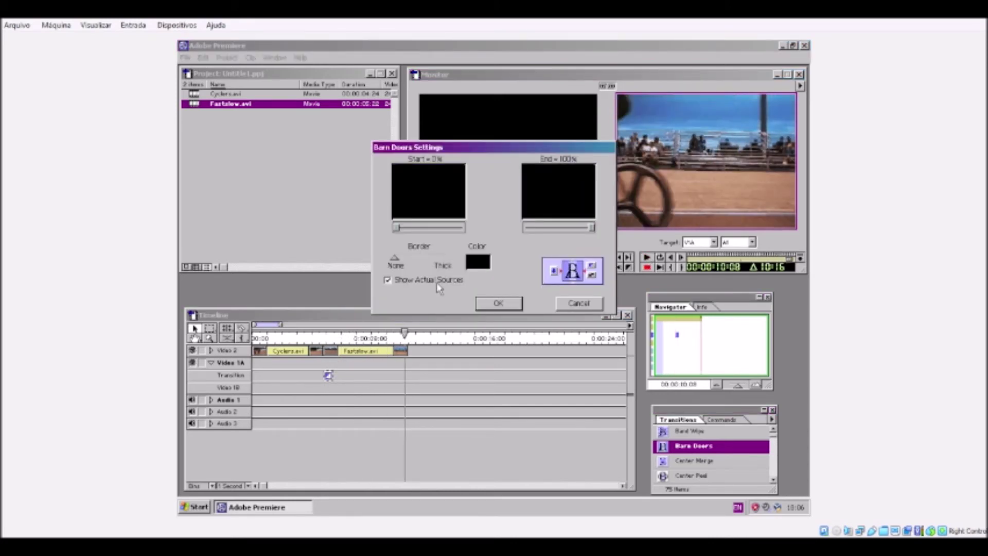
{"action": "left_click", "coordinate": [436, 284]}
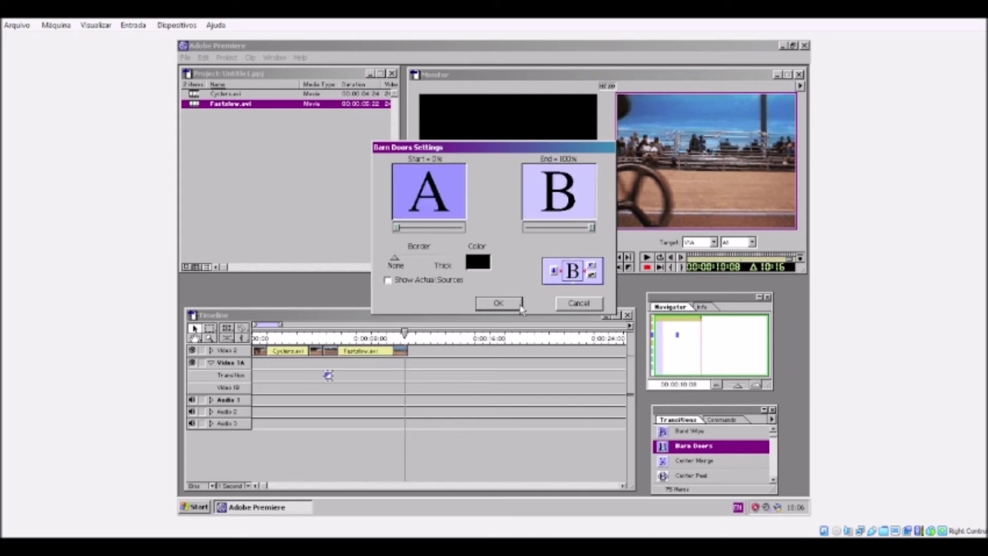
{"action": "left_click", "coordinate": [503, 304]}
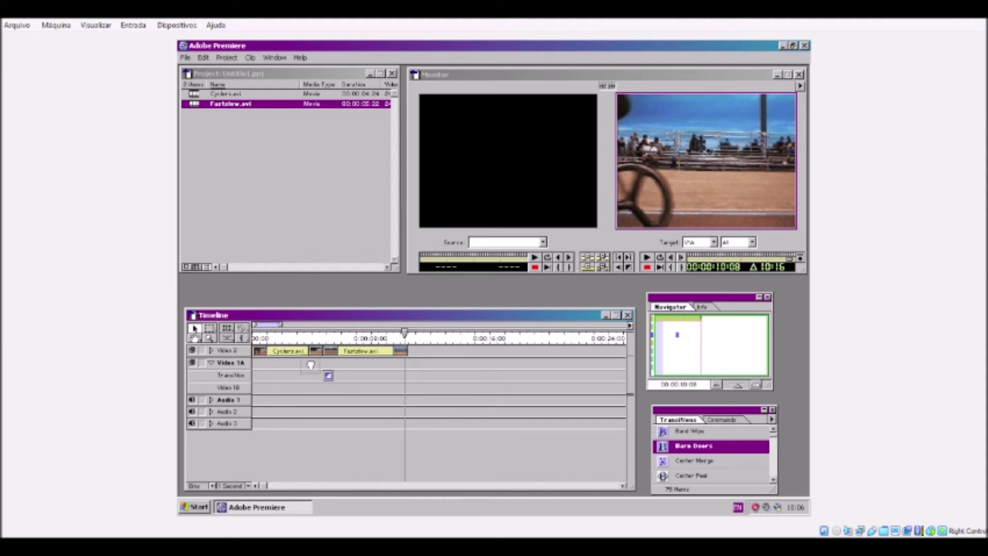
- Drag Barn Doors to the Transition track start and play the program from the beginning
{"action": "left_click_drag", "start_coordinate": [327, 375], "coordinate": [256, 375]}
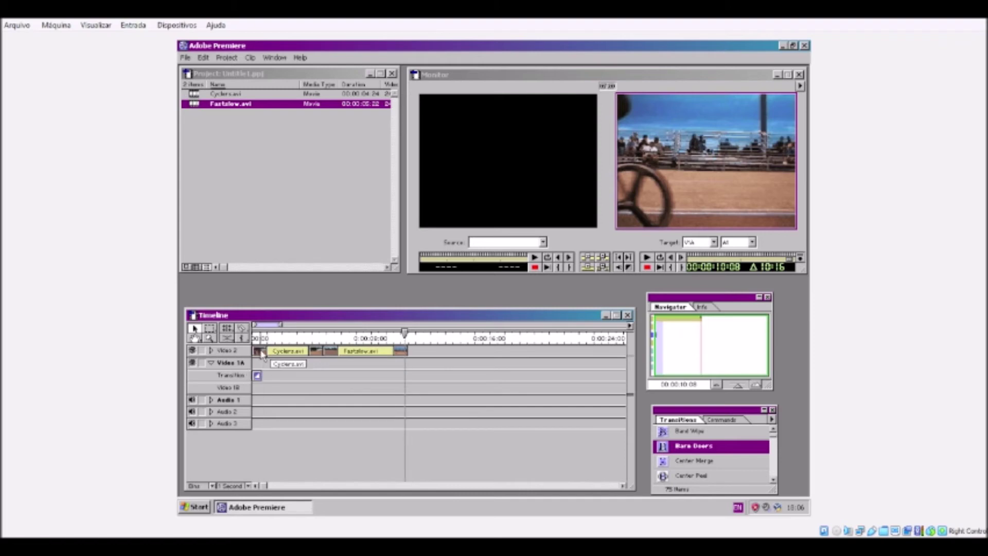
{"action": "left_click", "coordinate": [540, 259]}
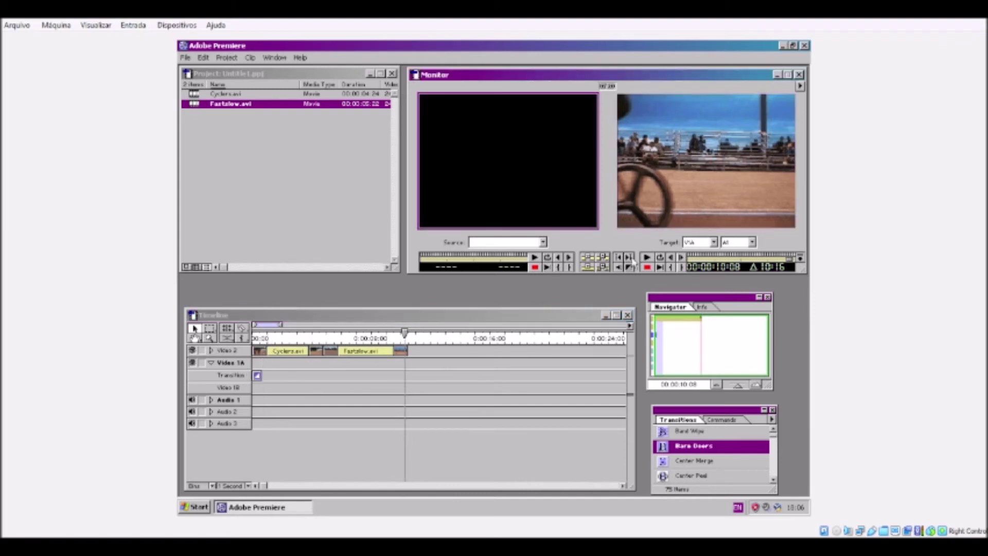
{"action": "left_click", "coordinate": [251, 347]}
{"action": "left_click", "coordinate": [254, 338]}
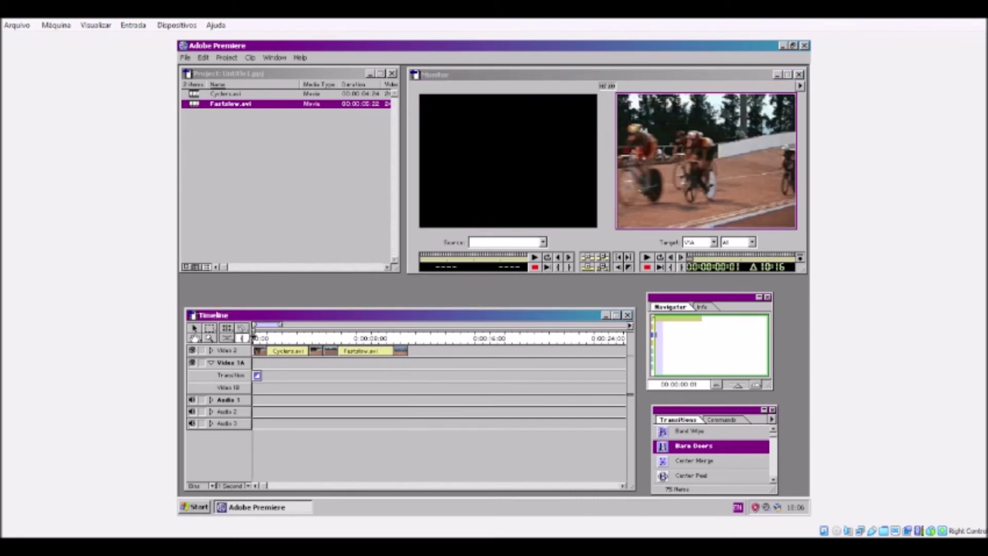
{"action": "left_click", "coordinate": [647, 257]}
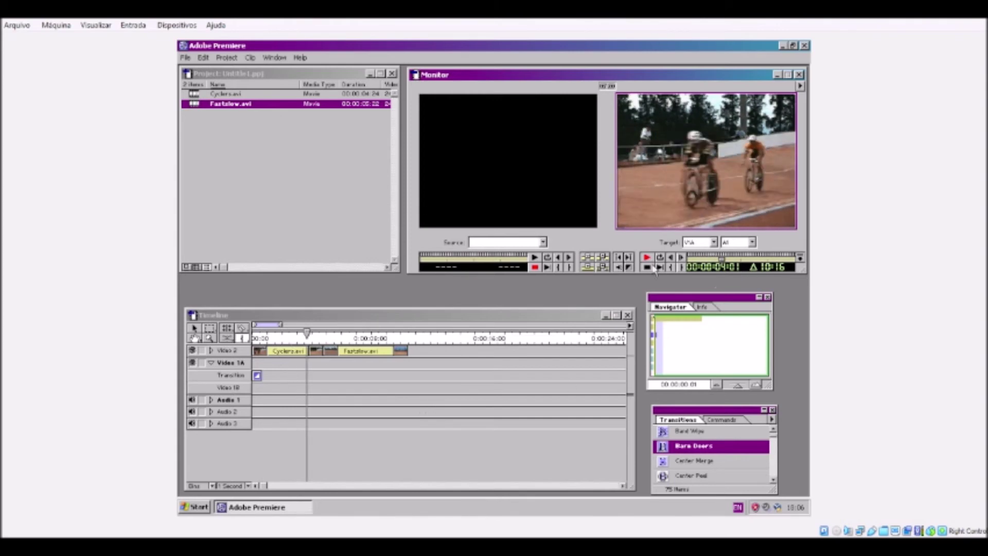
{"action": "key", "text": "space"}
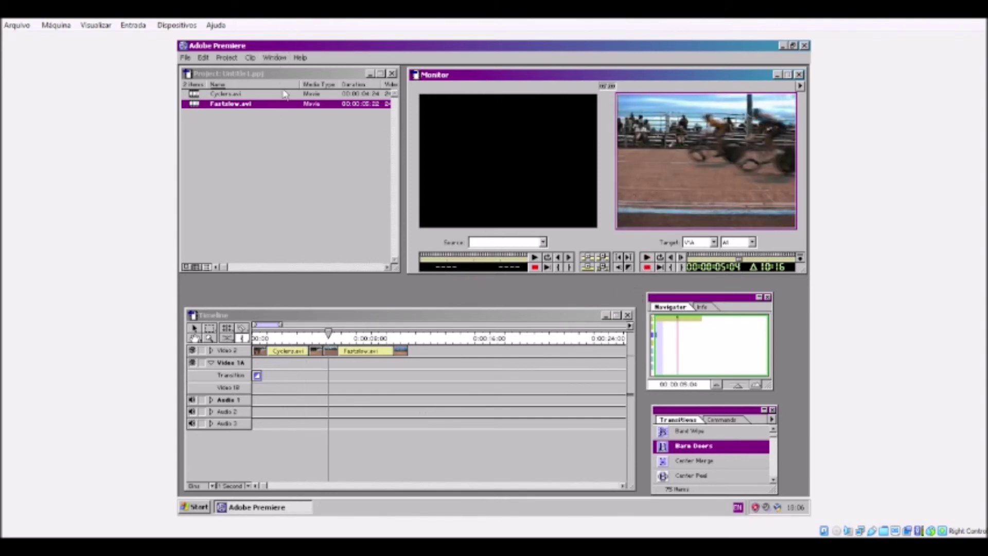
{"action": "mouse_move", "coordinate": [253, 351]}
{"action": "left_mouse_down"}
{"action": "mouse_move", "coordinate": [291, 349]}
{"action": "mouse_move", "coordinate": [255, 351]}
{"action": "left_mouse_up"}
- Add Backwards [Video] to Cyclers.avi via its Filters dialog and return to program start
{"action": "right_click", "coordinate": [302, 357]}
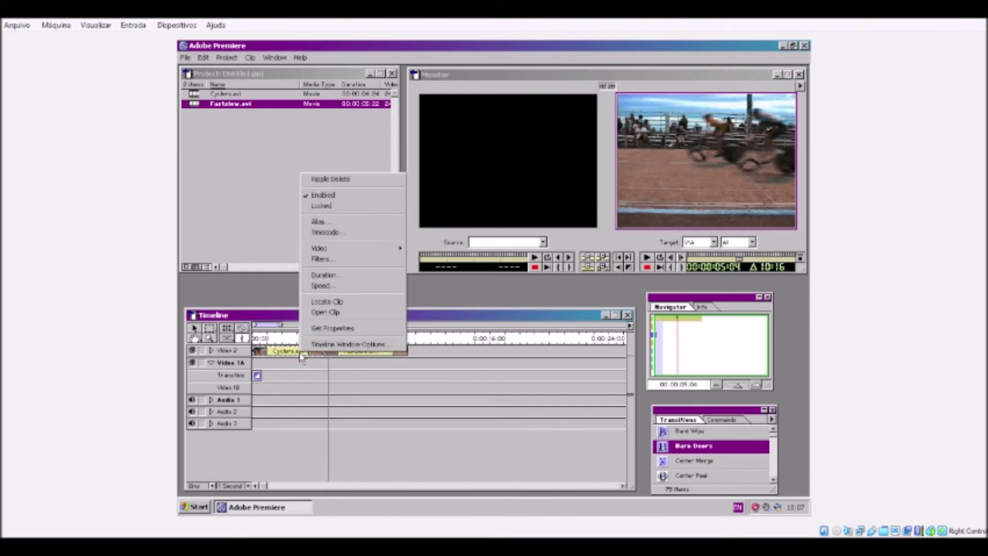
{"action": "mouse_move", "coordinate": [379, 252]}
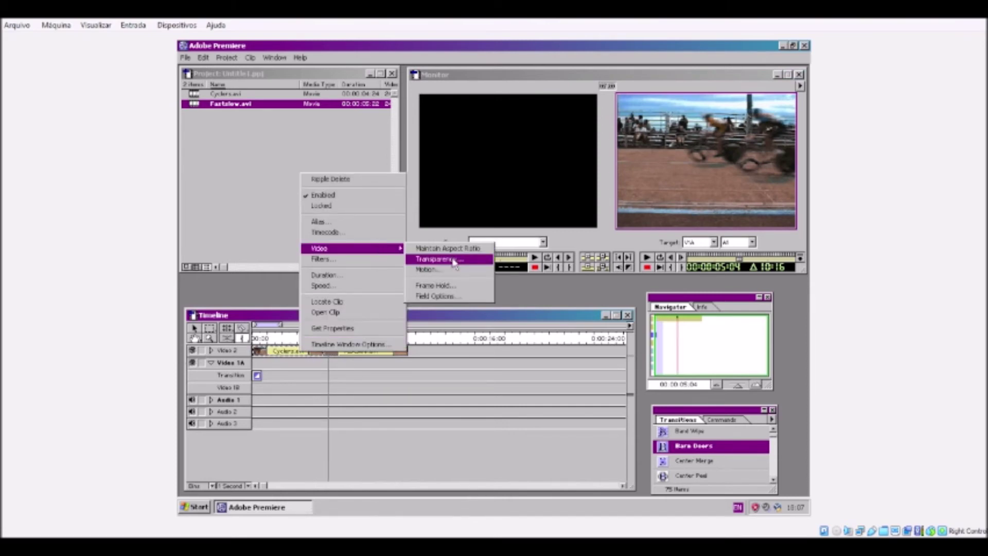
{"action": "left_click", "coordinate": [364, 263]}
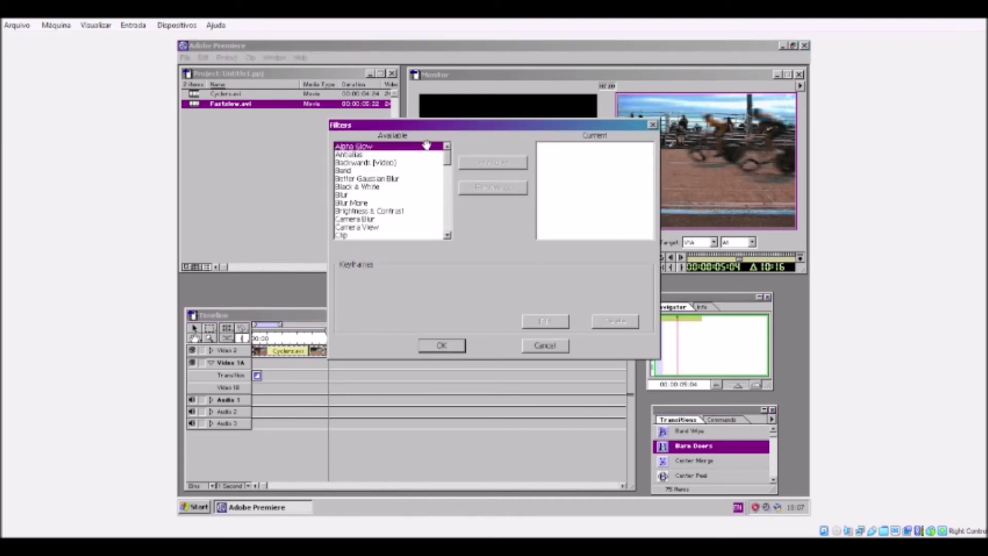
{"action": "left_click", "coordinate": [442, 162]}
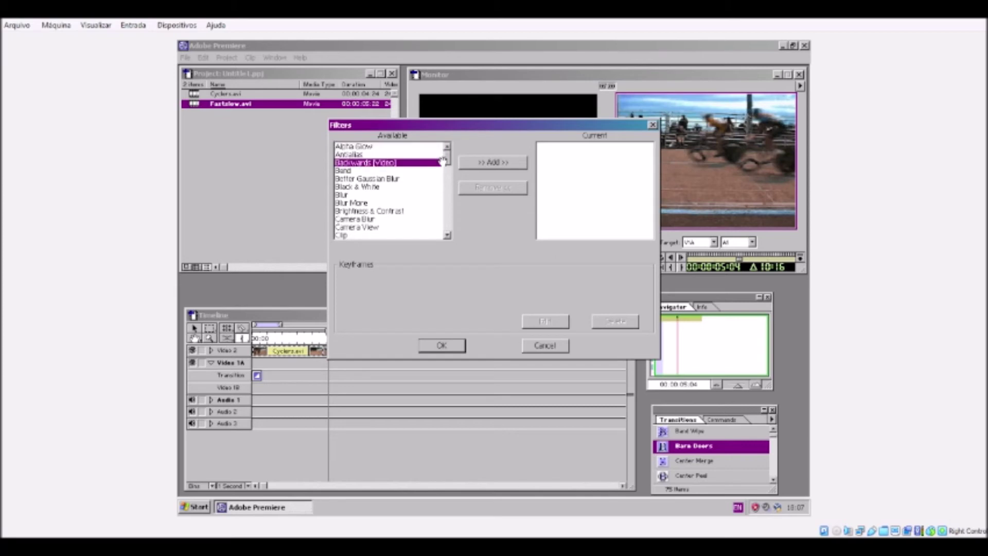
{"action": "left_click", "coordinate": [492, 163]}
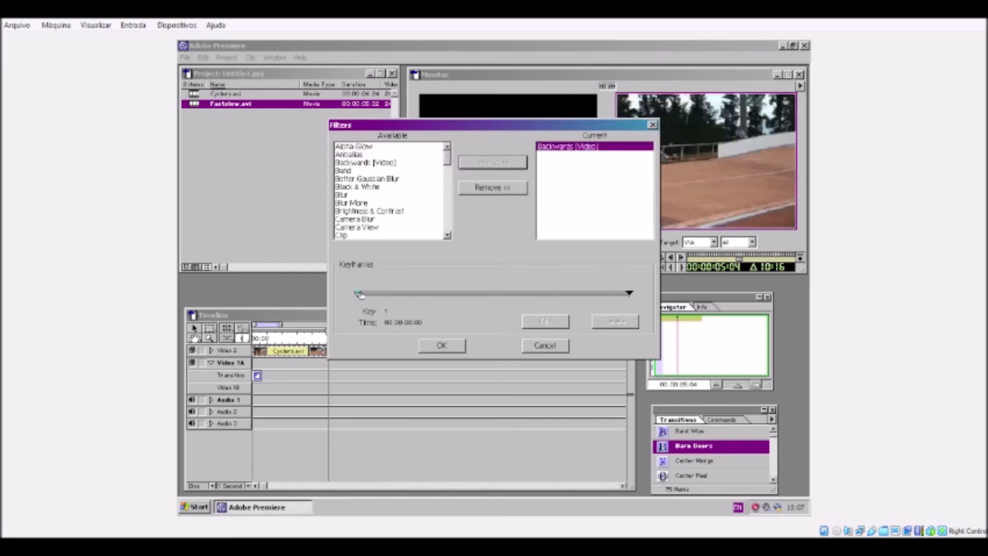
{"action": "left_click", "coordinate": [631, 292]}
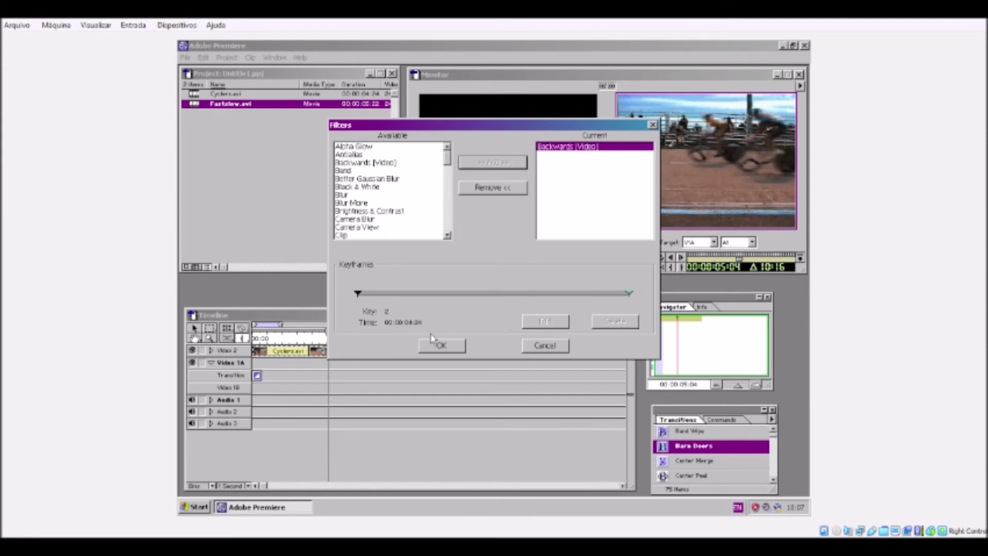
{"action": "left_click", "coordinate": [435, 344]}
{"action": "left_click_drag", "start_coordinate": [338, 335], "coordinate": [242, 337]}
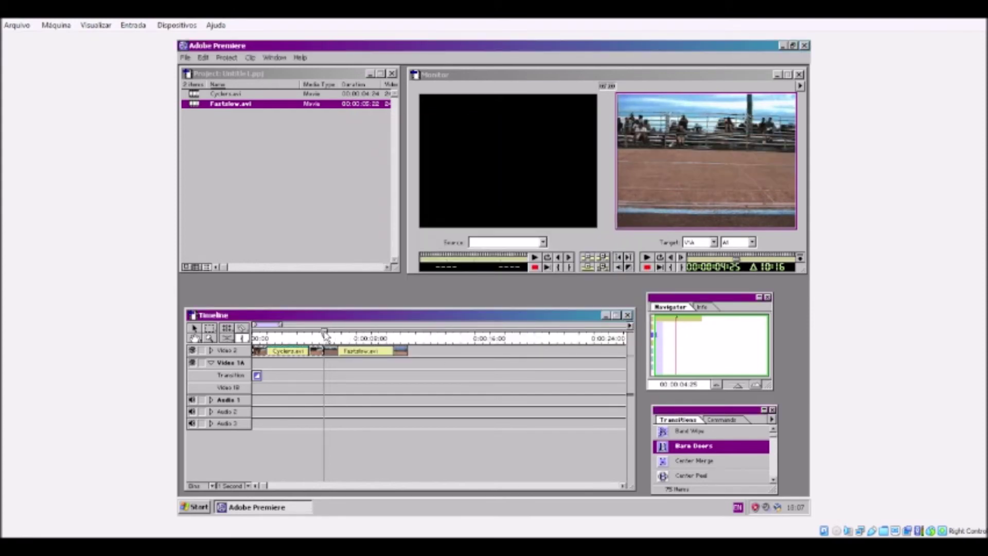
- Preview the reversed Cyclers.avi, move it to the start of Video 2, and open its context menu
{"action": "left_click", "coordinate": [650, 261]}
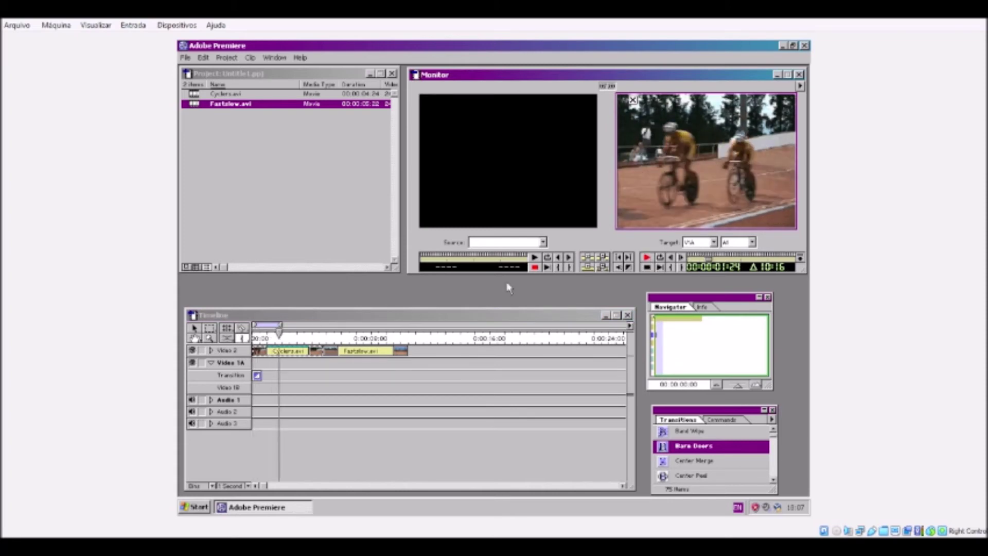
{"action": "left_click", "coordinate": [649, 267]}
{"action": "right_click", "coordinate": [304, 352]}
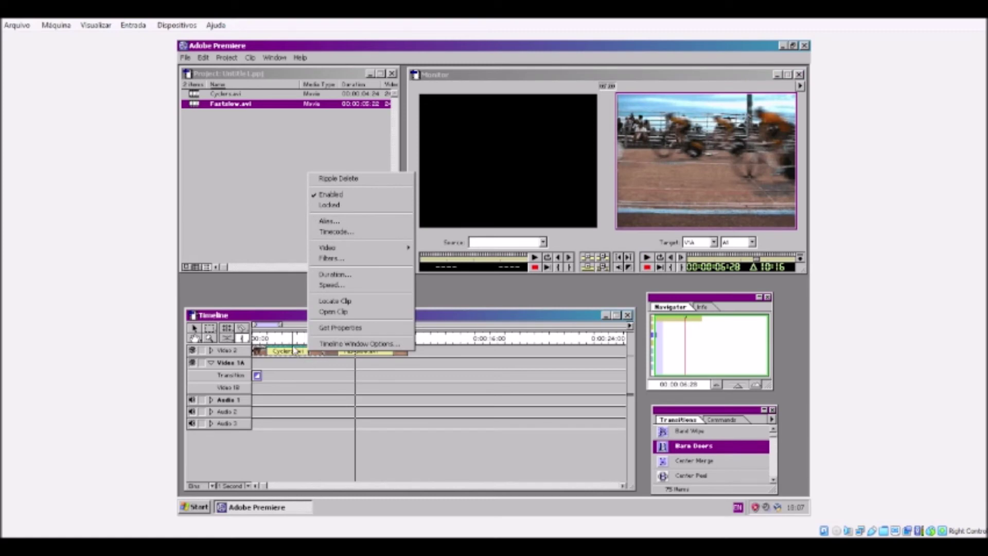
{"action": "left_click", "coordinate": [294, 351]}
{"action": "left_click_drag", "start_coordinate": [313, 351], "coordinate": [274, 351]}
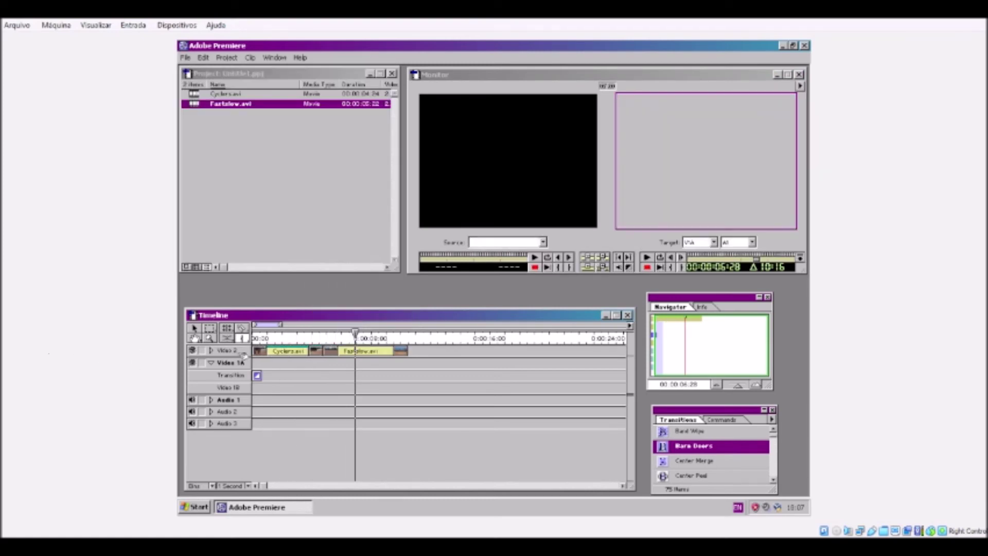
{"action": "right_click", "coordinate": [303, 351]}
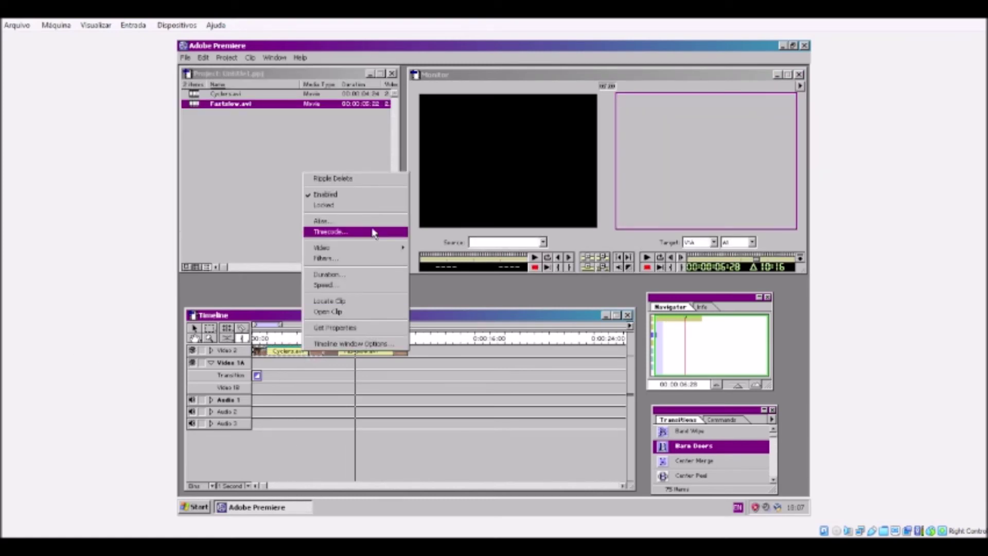
- Rework the Backwards (Video) keyframes, leaving them at 00:00:00:00 and 00:00:04:24
{"action": "left_click", "coordinate": [381, 259]}
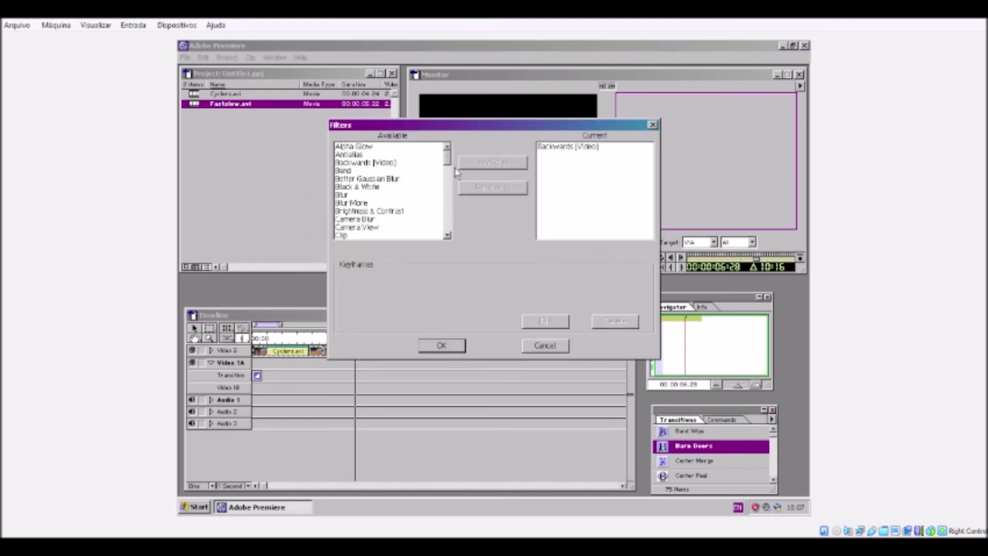
{"action": "left_click", "coordinate": [437, 162]}
{"action": "left_click", "coordinate": [469, 163]}
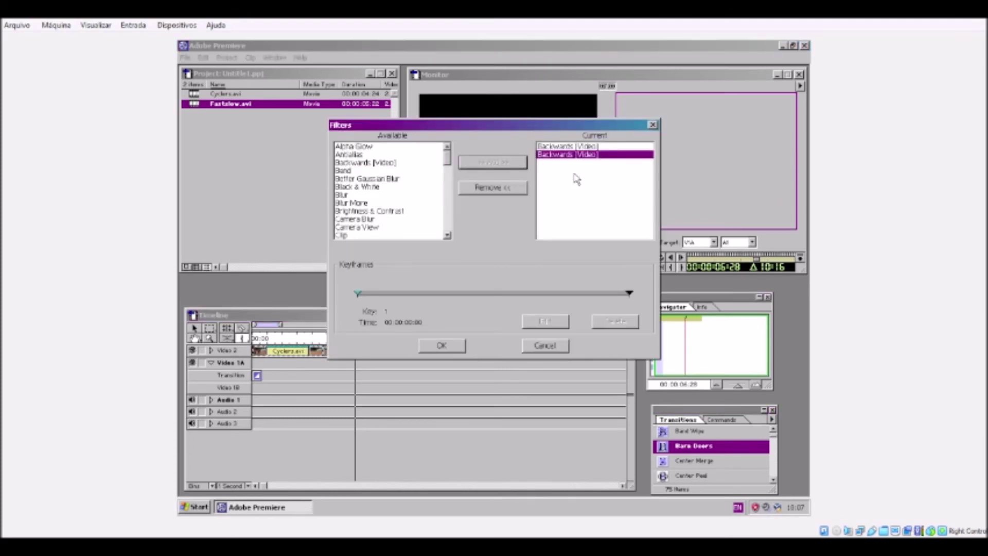
{"action": "left_click", "coordinate": [515, 188]}
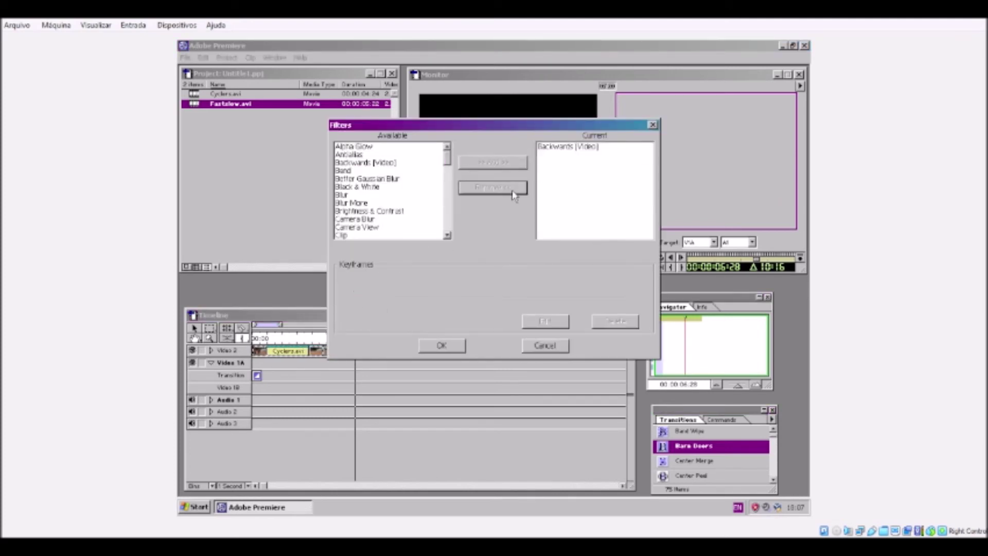
{"action": "left_click", "coordinate": [622, 147]}
{"action": "mouse_move", "coordinate": [630, 295]}
{"action": "left_mouse_down"}
{"action": "mouse_move", "coordinate": [304, 301]}
{"action": "mouse_move", "coordinate": [355, 311]}
{"action": "left_mouse_up"}
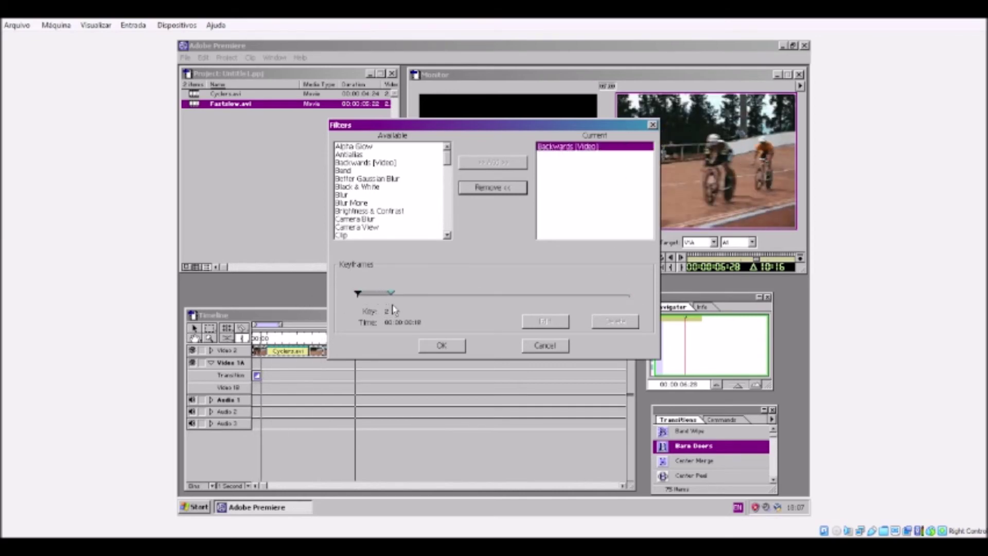
{"action": "left_click_drag", "start_coordinate": [355, 311], "coordinate": [393, 293]}
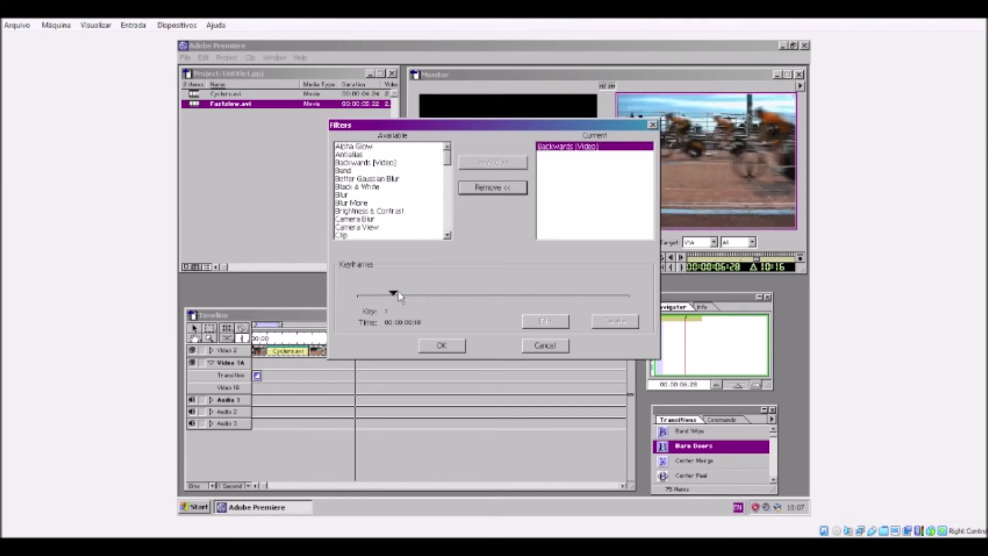
{"action": "left_click", "coordinate": [357, 294]}
{"action": "left_click_drag", "start_coordinate": [394, 294], "coordinate": [628, 294]}
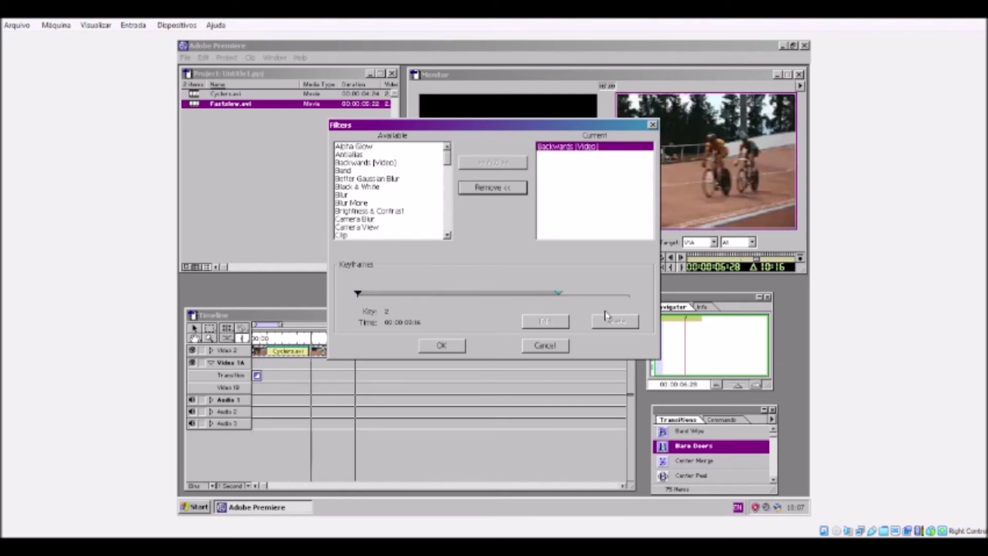
{"action": "mouse_move", "coordinate": [357, 294]}
{"action": "left_mouse_down"}
{"action": "mouse_move", "coordinate": [394, 294]}
{"action": "mouse_move", "coordinate": [369, 293]}
{"action": "left_mouse_up"}
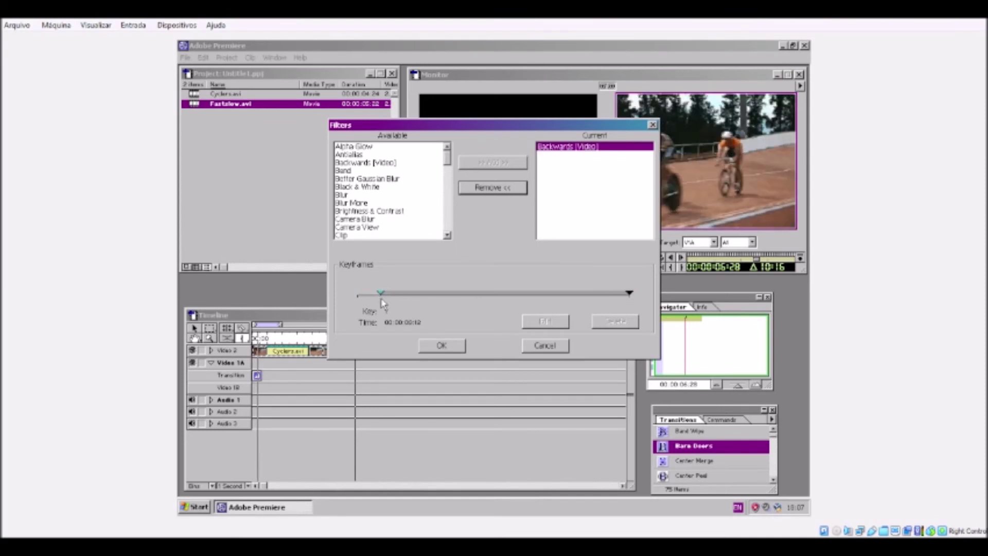
{"action": "left_click", "coordinate": [630, 293]}
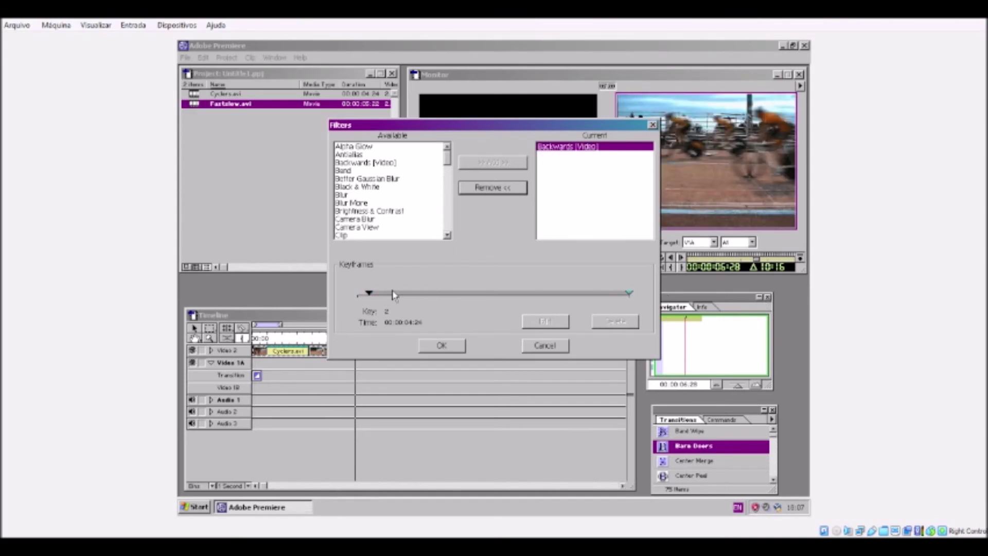
{"action": "left_click_drag", "start_coordinate": [370, 294], "coordinate": [358, 293]}
- Add Black & White with its end keyframe at 00:00:04:12 and apply the filters
{"action": "left_click", "coordinate": [420, 187]}
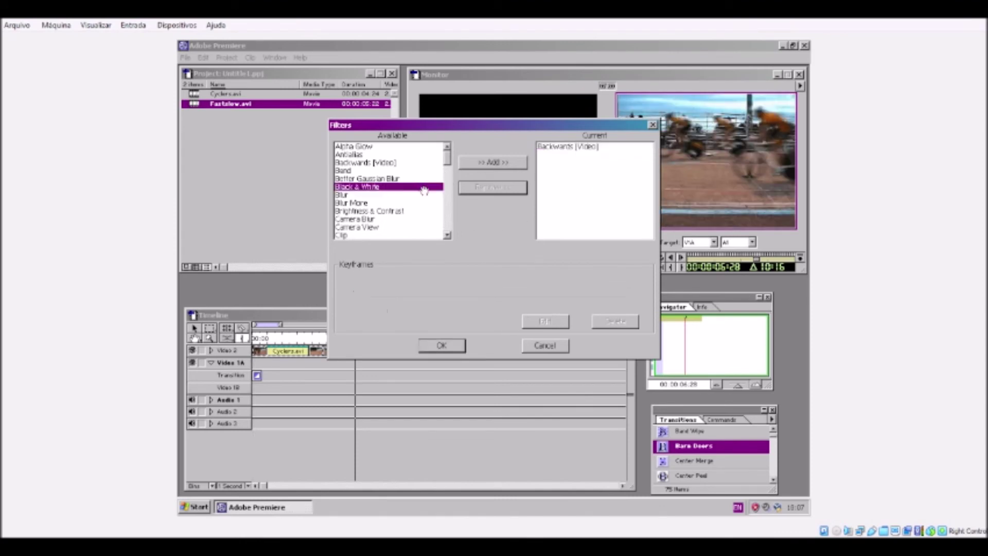
{"action": "left_click", "coordinate": [521, 163]}
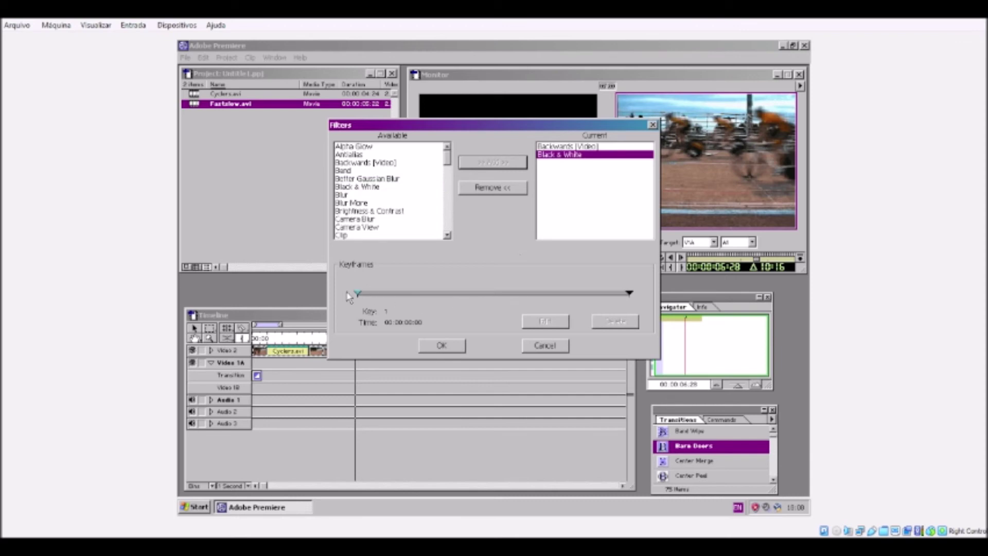
{"action": "left_click_drag", "start_coordinate": [360, 294], "coordinate": [296, 301]}
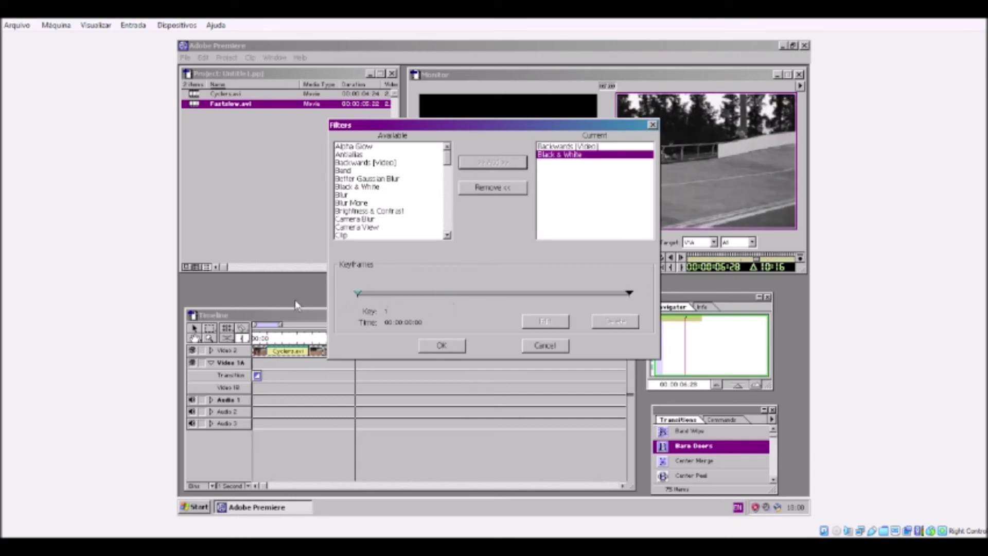
{"action": "mouse_move", "coordinate": [628, 293]}
{"action": "left_mouse_down"}
{"action": "mouse_move", "coordinate": [610, 294]}
{"action": "mouse_move", "coordinate": [636, 301]}
{"action": "mouse_move", "coordinate": [625, 297]}
{"action": "left_mouse_up"}
{"action": "left_click", "coordinate": [460, 349]}
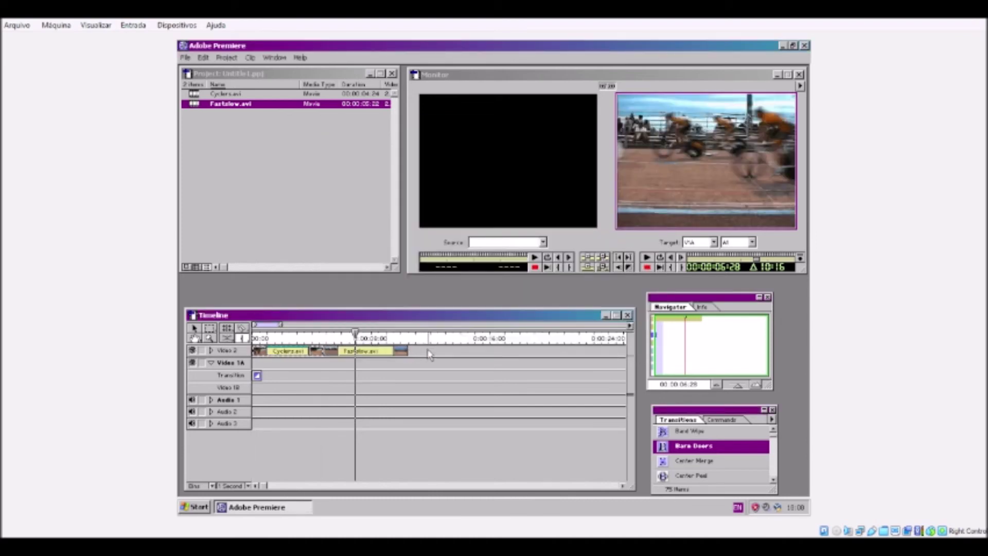
{"action": "key", "text": "Home"}
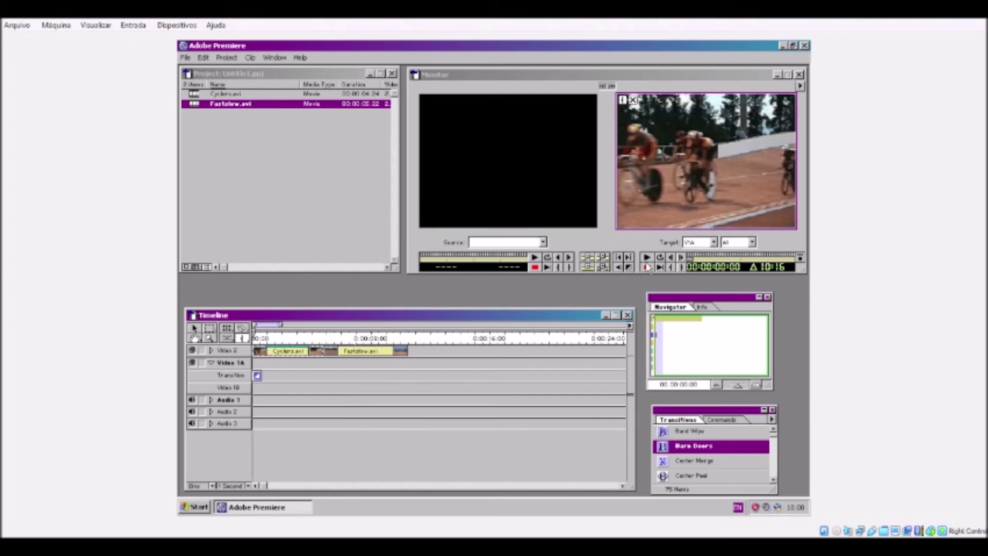
{"action": "left_click", "coordinate": [647, 267]}
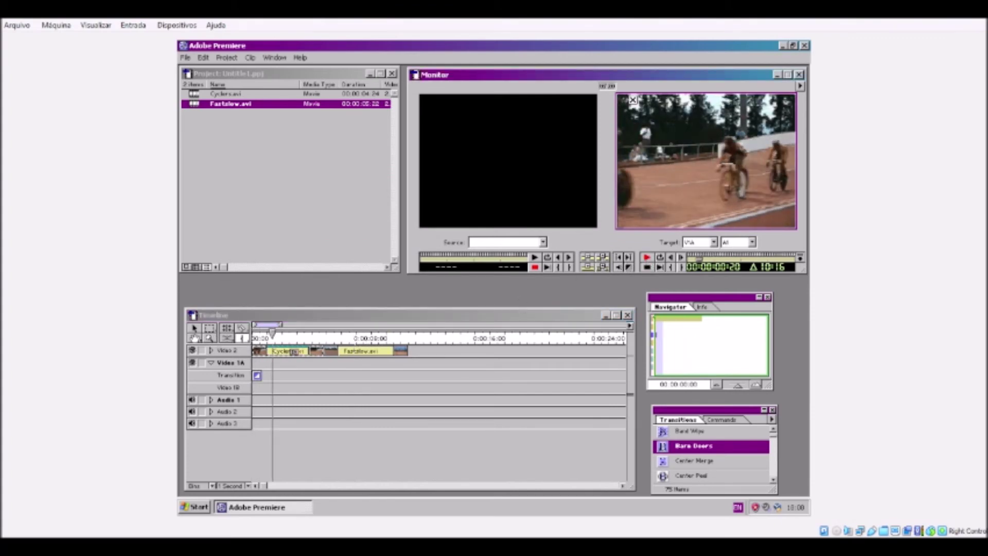
{"action": "right_click", "coordinate": [301, 355]}
{"action": "left_click", "coordinate": [298, 361]}
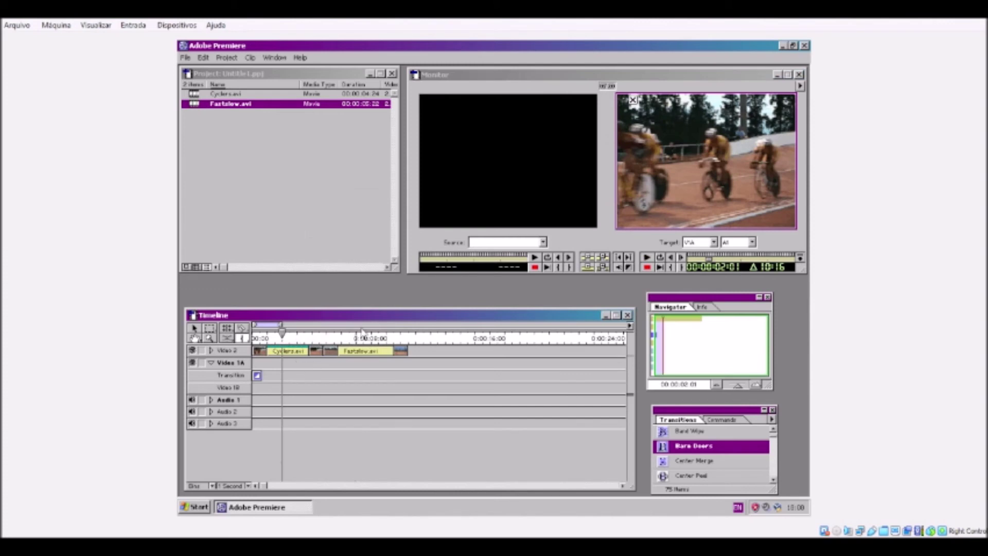
{"action": "left_click", "coordinate": [648, 270]}
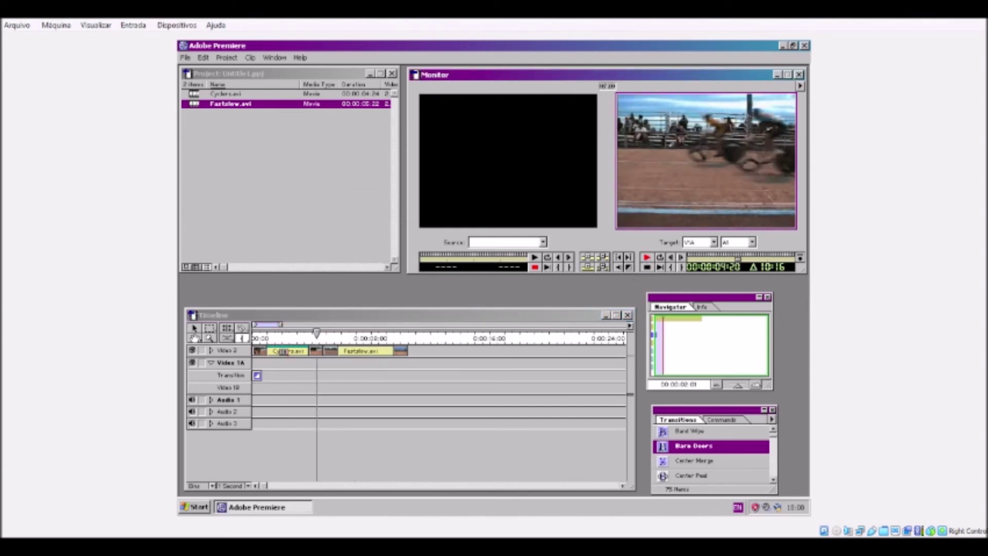
{"action": "left_click", "coordinate": [535, 267]}
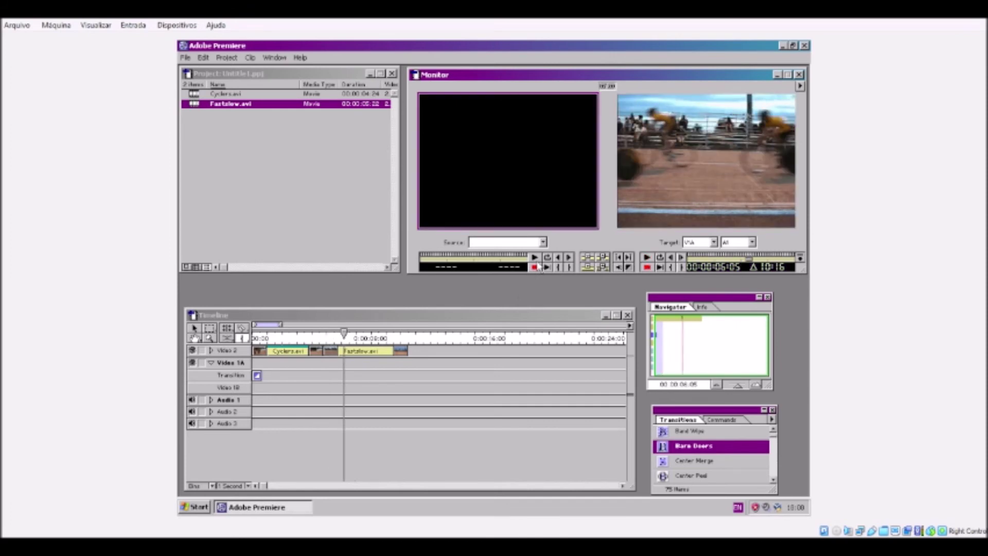
{"action": "left_click", "coordinate": [543, 242]}
- Drag Center Peel onto the Transition track where Cyclers.avi meets Fastslow.avi
{"action": "double_click", "coordinate": [696, 475]}
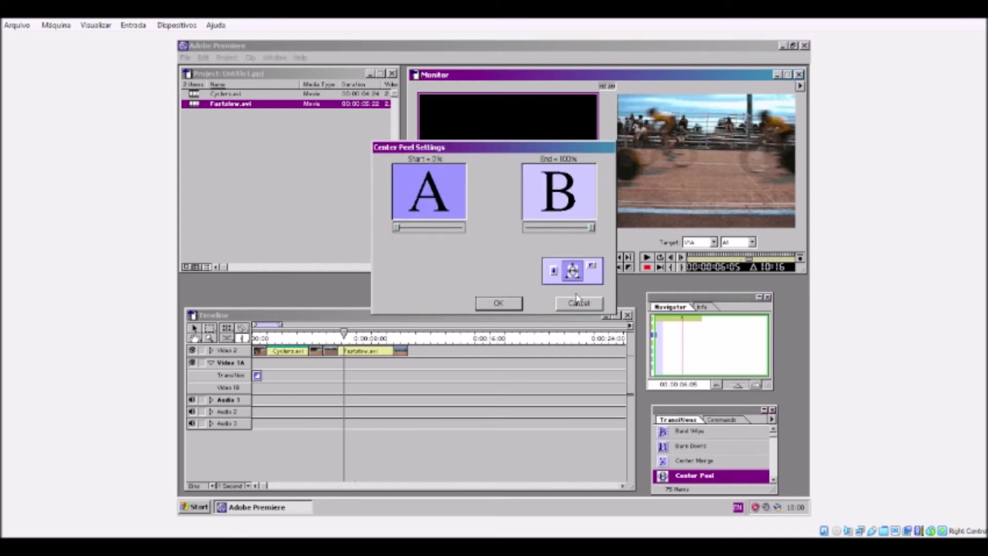
{"action": "left_click", "coordinate": [579, 302]}
{"action": "mouse_move", "coordinate": [692, 472]}
{"action": "left_mouse_down"}
{"action": "mouse_move", "coordinate": [321, 376]}
{"action": "mouse_move", "coordinate": [420, 376]}
{"action": "left_mouse_up"}
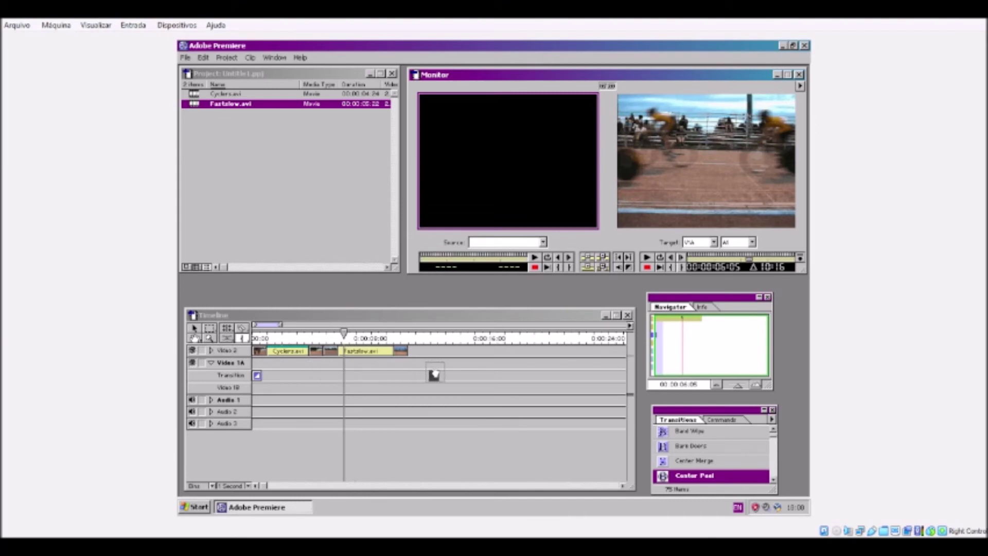
{"action": "left_click_drag", "start_coordinate": [421, 376], "coordinate": [313, 373]}
- Preview from 00:00:04:06 with V1A and A1 targets kept, then move to 00:00:03:23
{"action": "left_click", "coordinate": [315, 335]}
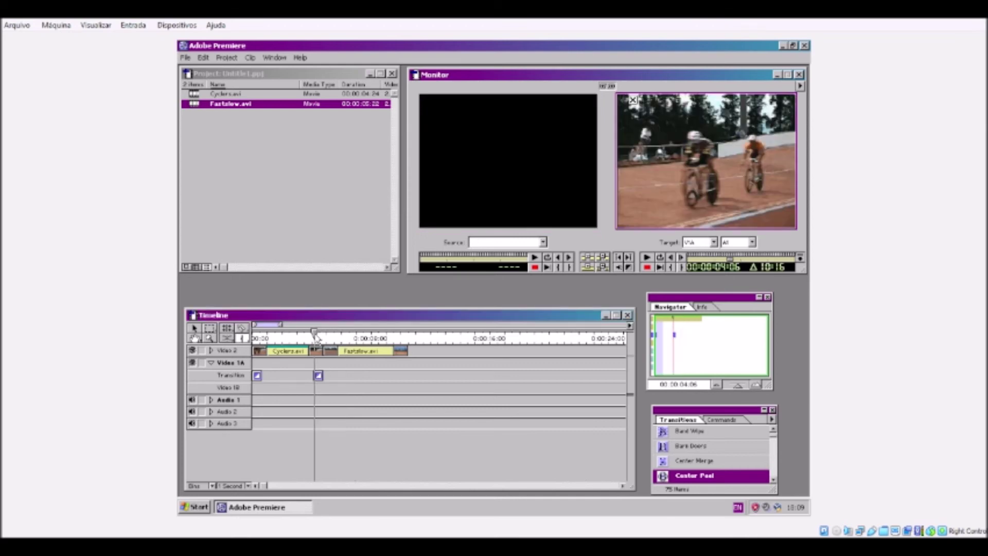
{"action": "left_click", "coordinate": [646, 257]}
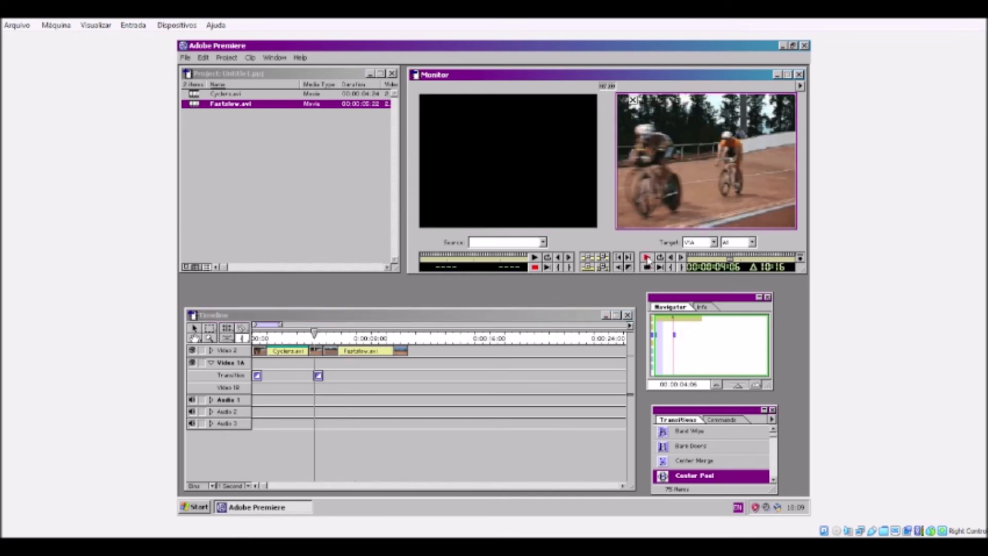
{"action": "left_click", "coordinate": [694, 242]}
{"action": "left_click", "coordinate": [692, 253]}
{"action": "left_click", "coordinate": [752, 242]}
{"action": "left_click", "coordinate": [746, 247]}
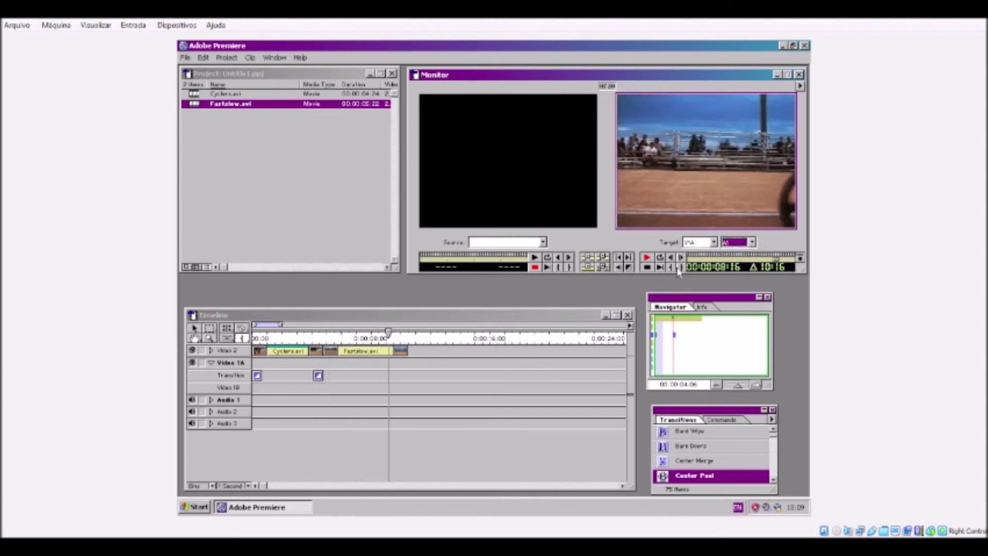
{"action": "left_click_drag", "start_coordinate": [319, 338], "coordinate": [307, 338]}
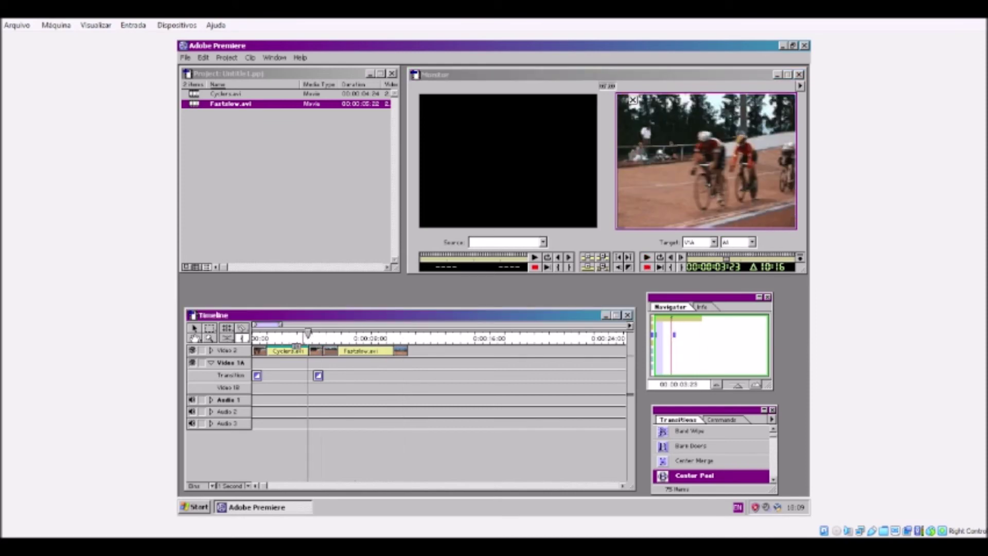
- Apply a new clip speed to Cyclers.avi and play the program from 00:00:04:25
{"action": "right_click", "coordinate": [300, 354]}
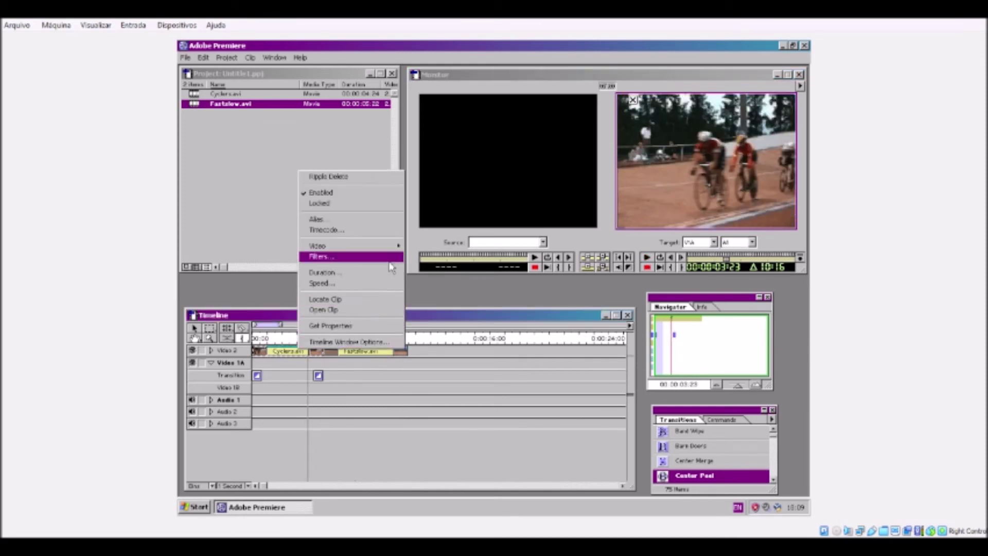
{"action": "left_click", "coordinate": [383, 283]}
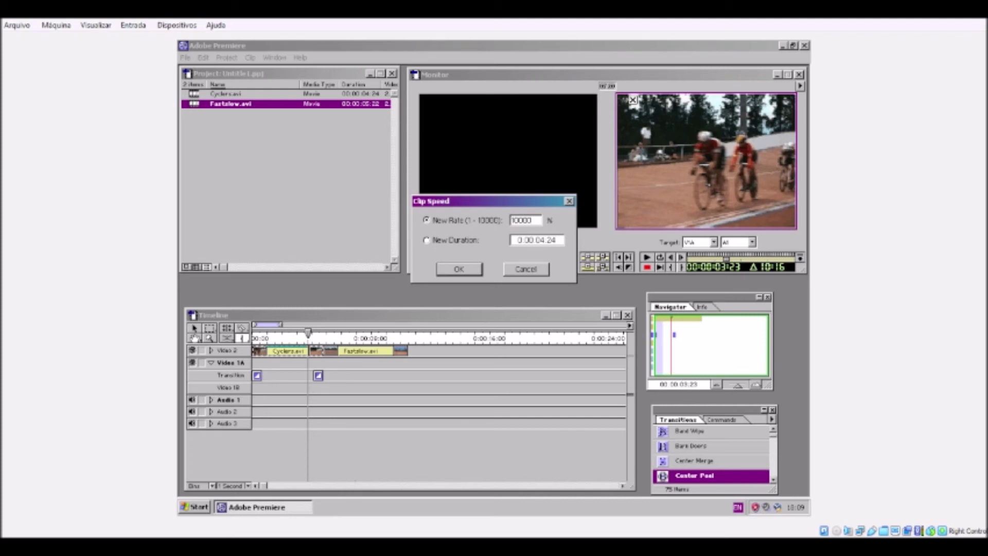
{"action": "left_click", "coordinate": [475, 269]}
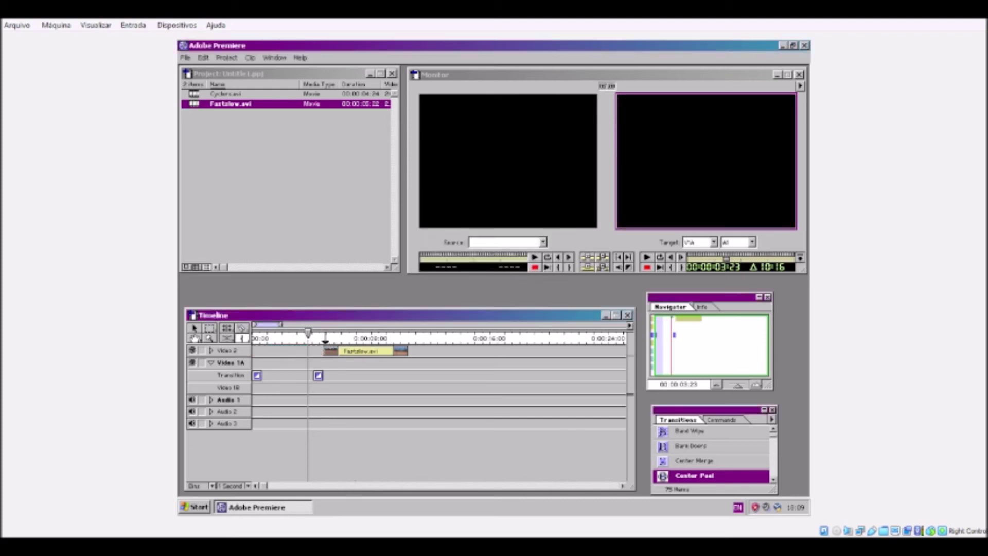
{"action": "left_click_drag", "start_coordinate": [319, 334], "coordinate": [323, 333]}
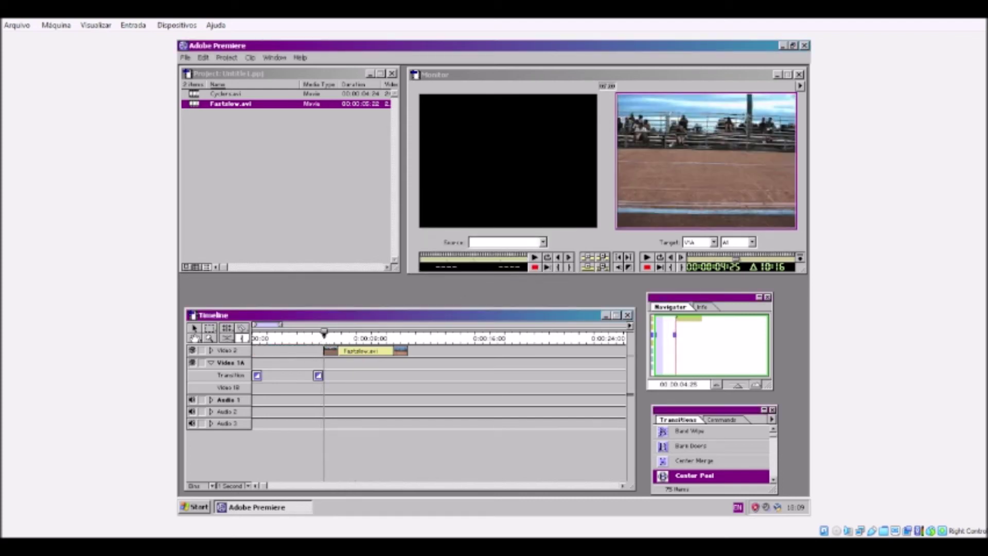
{"action": "left_click", "coordinate": [647, 257]}
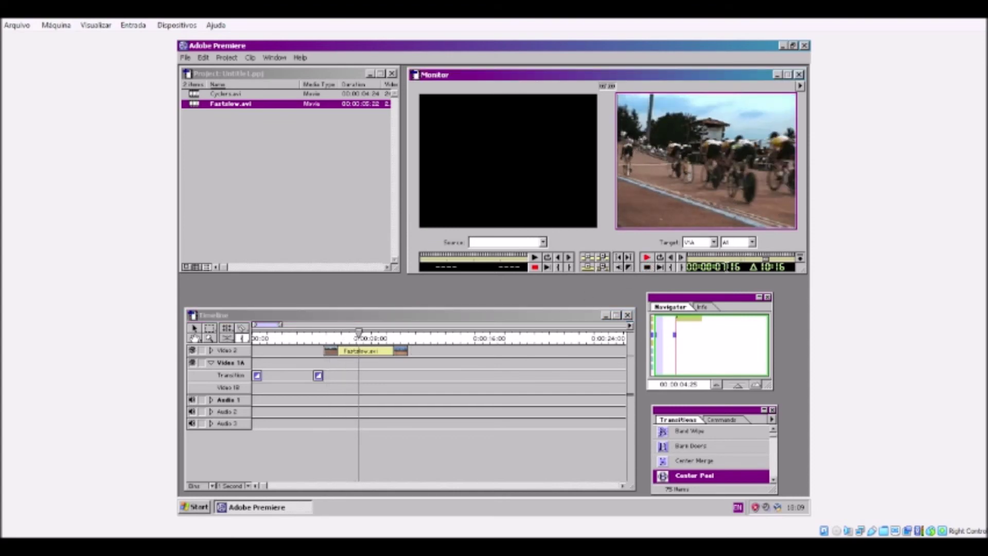
- Move Fastslow.avi later on Video 2 and confirm its duration unchanged
{"action": "left_click_drag", "start_coordinate": [325, 352], "coordinate": [342, 354]}
{"action": "right_click", "coordinate": [341, 355]}
{"action": "left_click", "coordinate": [375, 351]}
{"action": "right_click", "coordinate": [379, 351]}
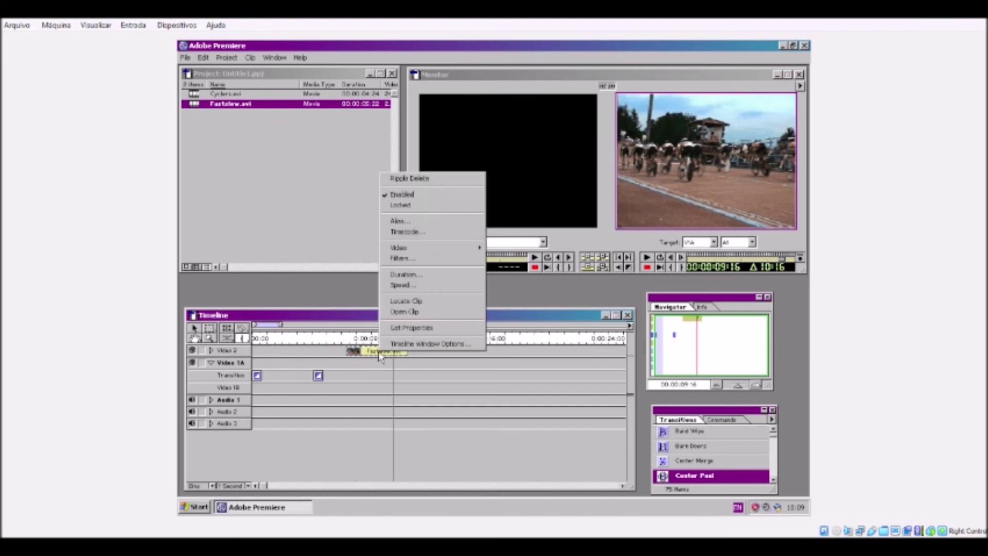
{"action": "left_click", "coordinate": [458, 274]}
{"action": "left_click", "coordinate": [442, 251]}
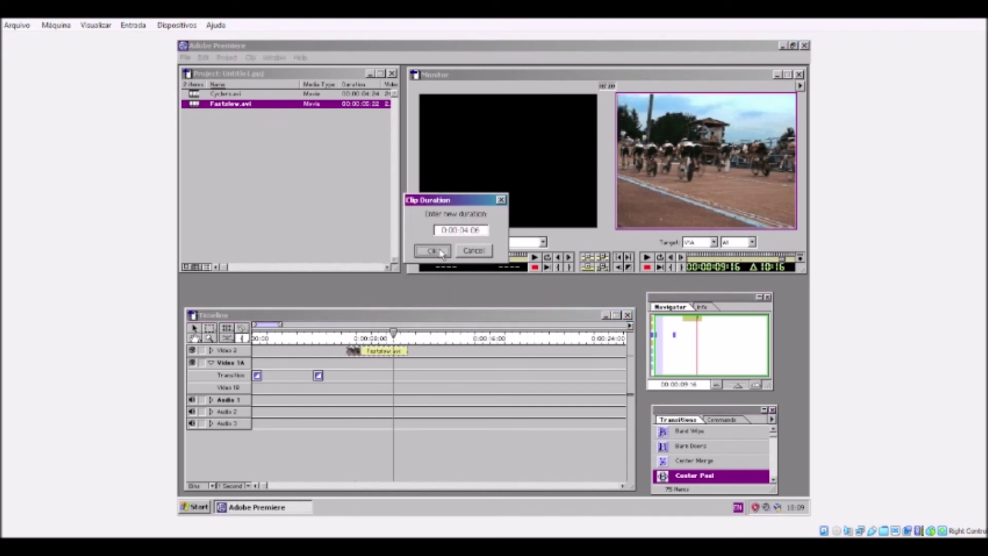
- Keep Fastslow.avi's clip speed at 100%
{"action": "right_click", "coordinate": [394, 351]}
{"action": "left_click", "coordinate": [438, 284]}
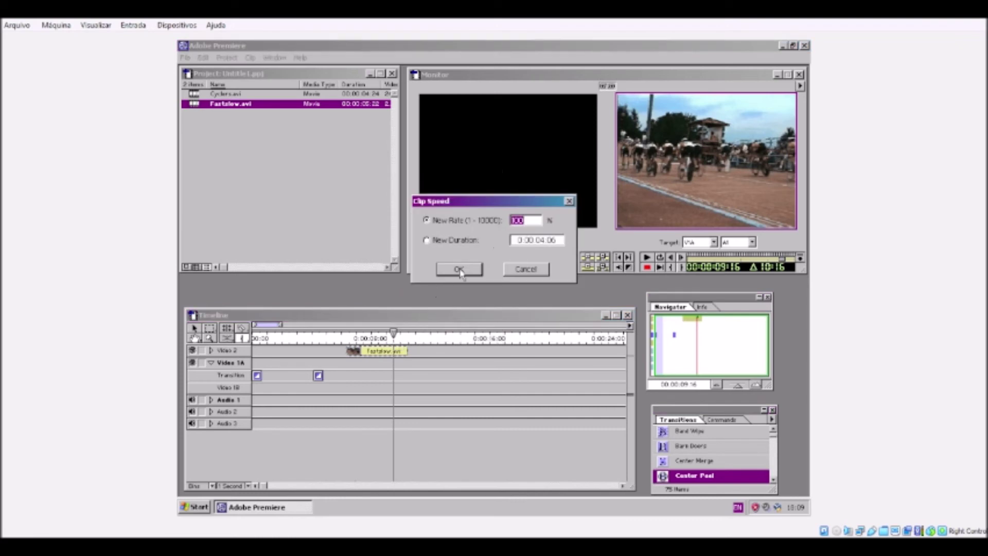
{"action": "left_click", "coordinate": [525, 269]}
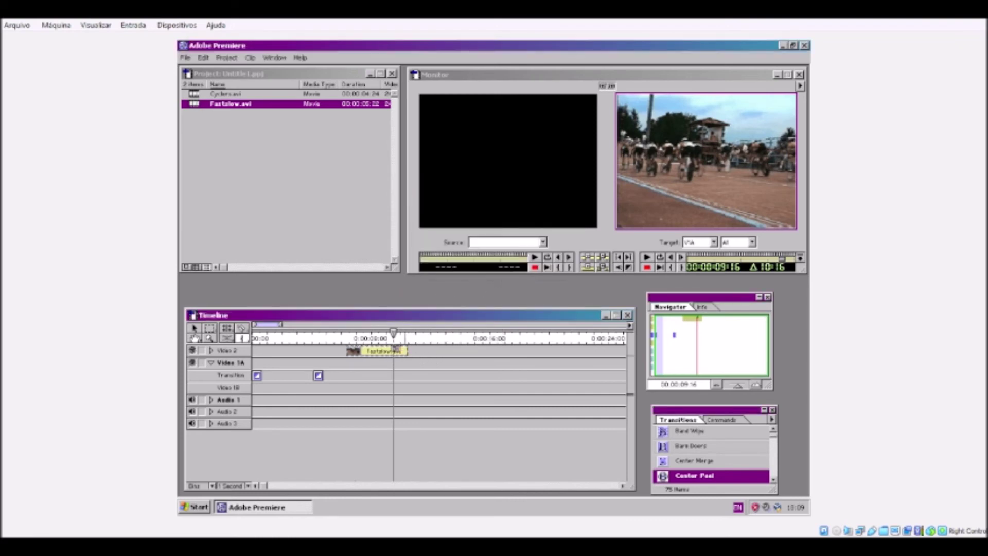
{"action": "right_click", "coordinate": [397, 350]}
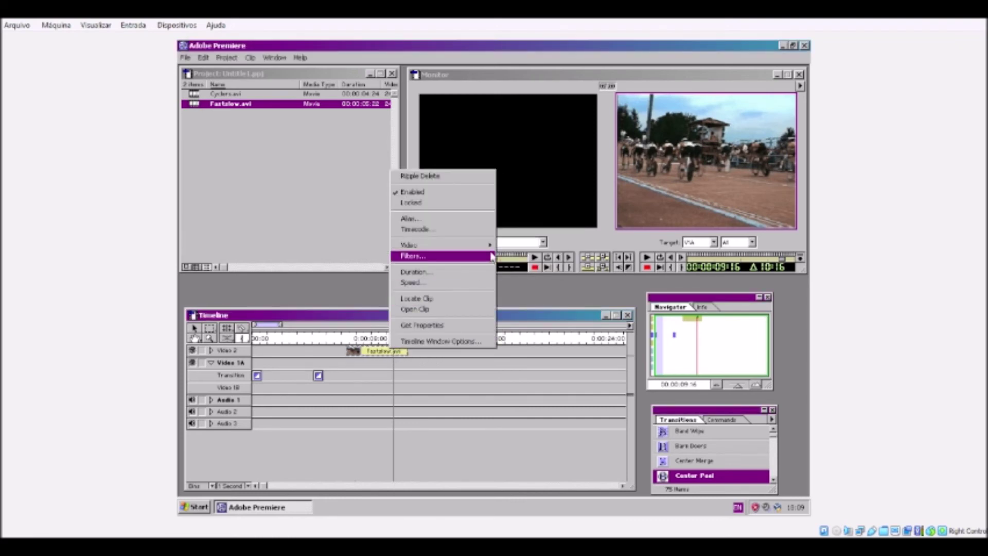
- Set Fastslow.avi's transparency key type to Chroma
{"action": "mouse_move", "coordinate": [495, 249]}
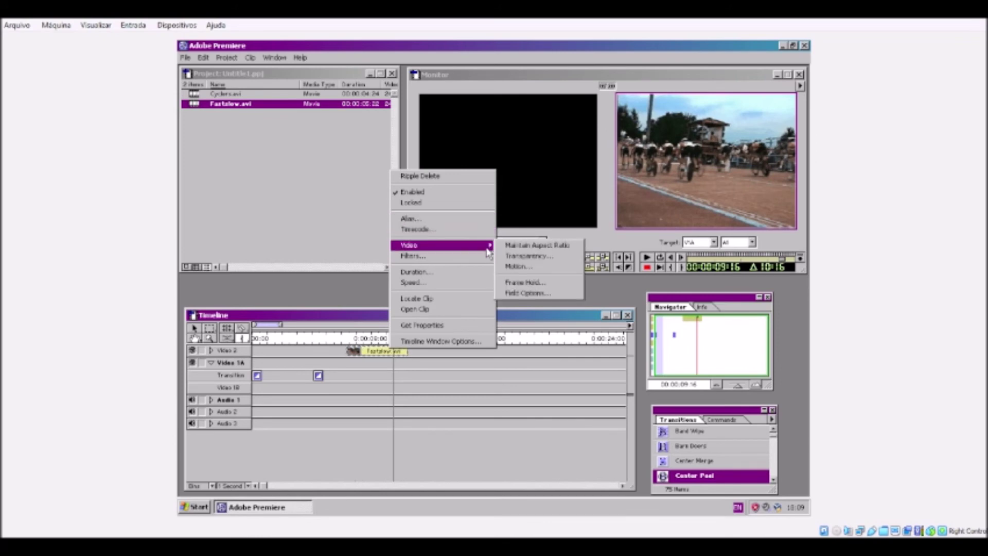
{"action": "left_click", "coordinate": [516, 255]}
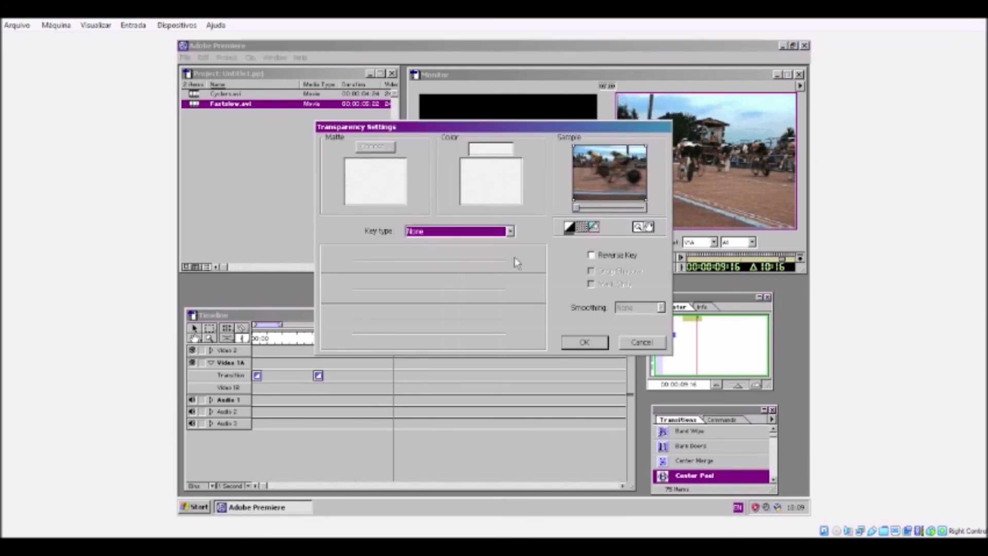
{"action": "left_click", "coordinate": [468, 235]}
{"action": "left_click", "coordinate": [471, 251]}
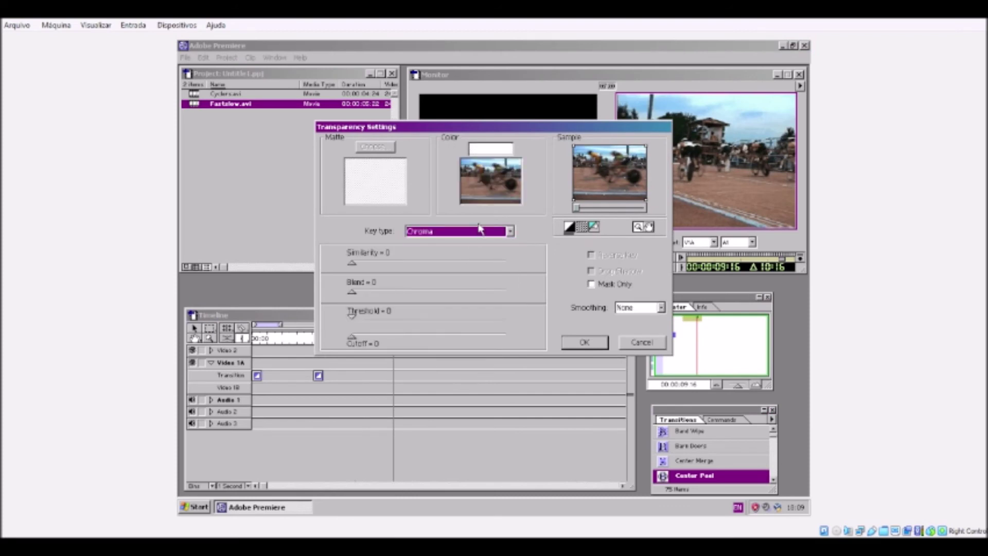
{"action": "left_click", "coordinate": [479, 230]}
{"action": "left_click", "coordinate": [463, 253]}
{"action": "left_click", "coordinate": [602, 284]}
{"action": "left_click", "coordinate": [601, 283]}
- Sample the sky as the chroma key colour, checking the result in mask view
{"action": "left_click", "coordinate": [505, 152]}
{"action": "left_click_drag", "start_coordinate": [495, 178], "coordinate": [423, 201]}
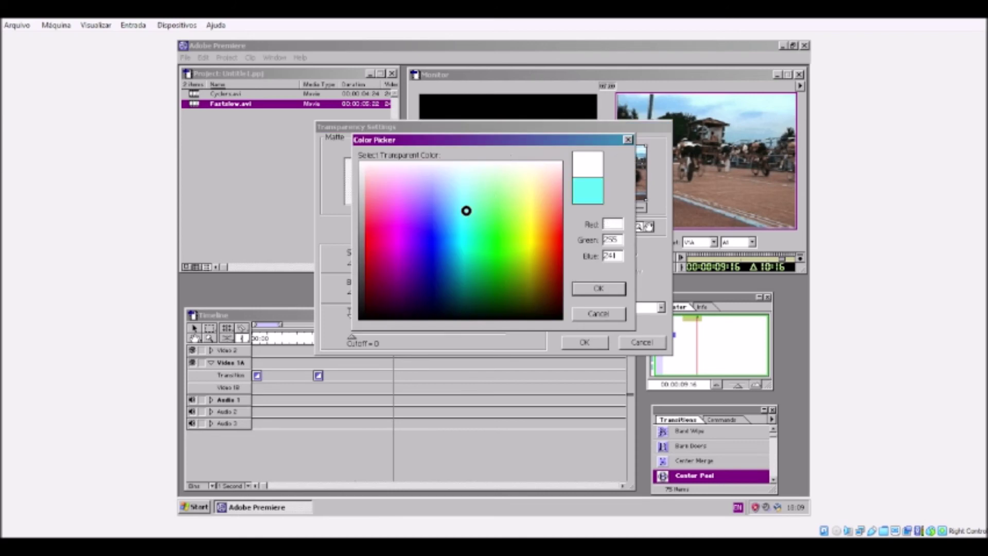
{"action": "left_click", "coordinate": [597, 290]}
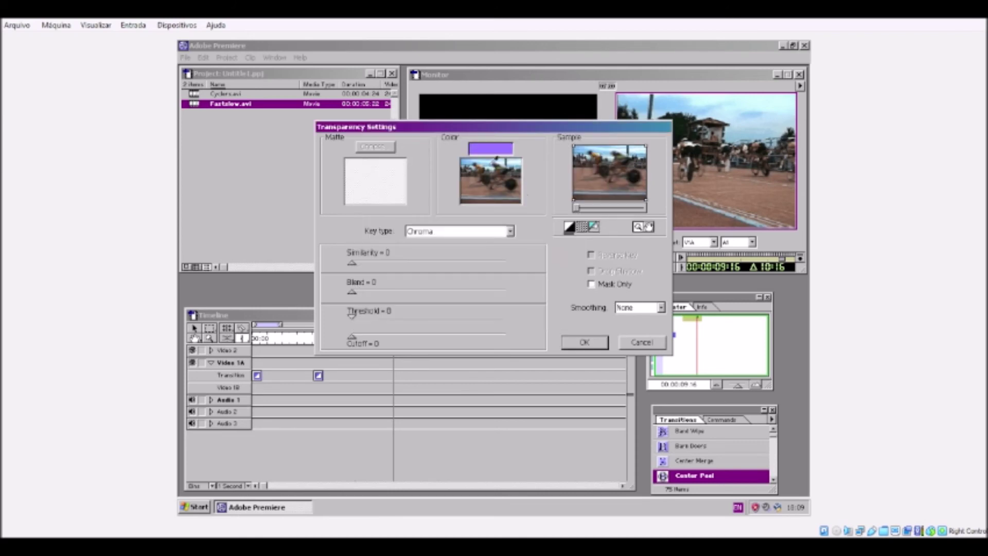
{"action": "left_click", "coordinate": [502, 157]}
{"action": "left_click", "coordinate": [507, 155]}
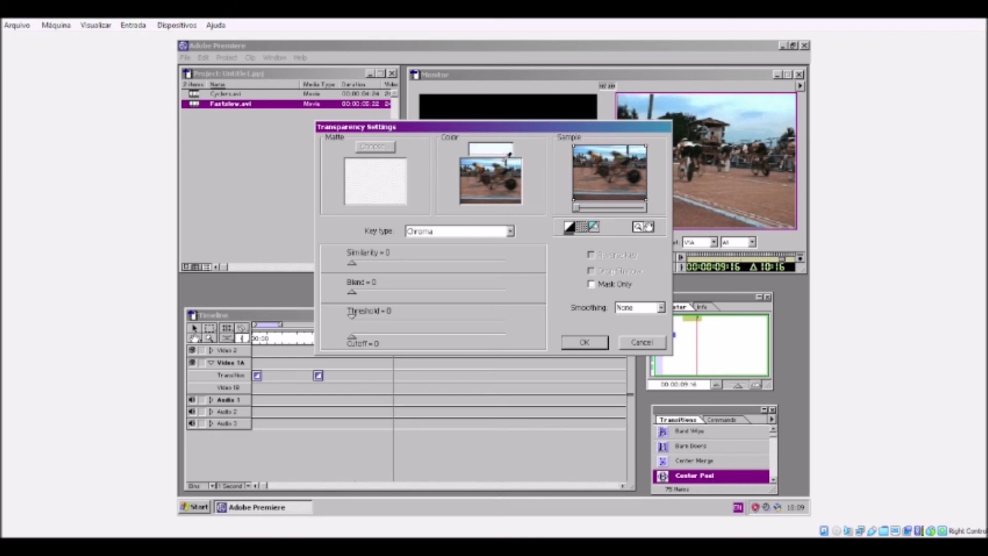
{"action": "left_click", "coordinate": [606, 284]}
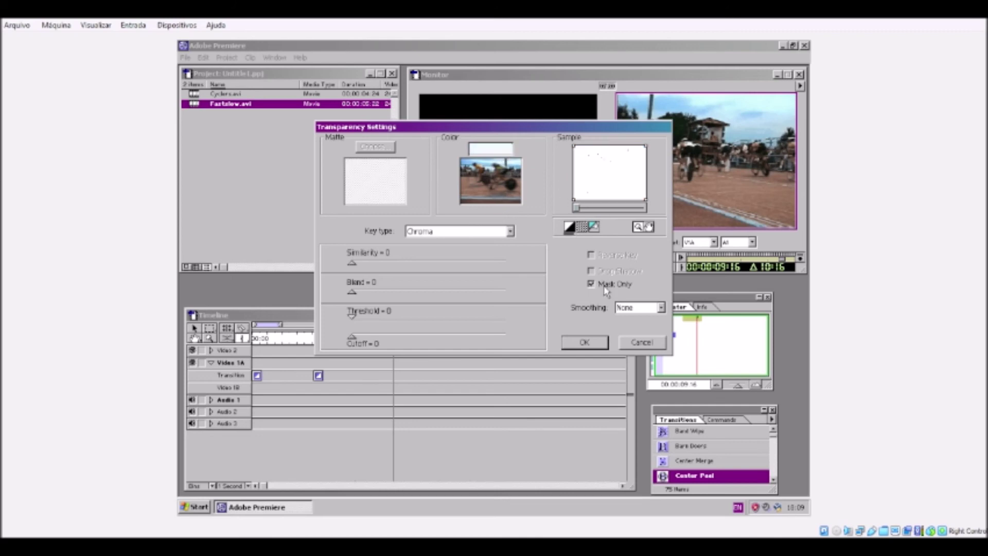
{"action": "left_click", "coordinate": [605, 287]}
- Resample the light cyan sky and raise Similarity to 31 so the sky drops out
{"action": "mouse_move", "coordinate": [353, 267]}
{"action": "left_mouse_down"}
{"action": "mouse_move", "coordinate": [523, 268]}
{"action": "mouse_move", "coordinate": [353, 265]}
{"action": "mouse_move", "coordinate": [289, 290]}
{"action": "left_mouse_up"}
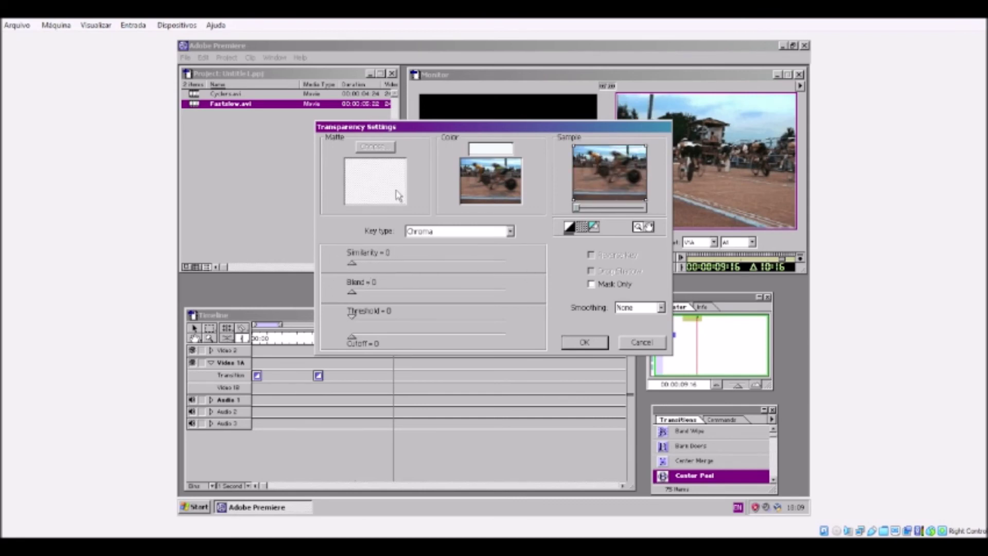
{"action": "left_click", "coordinate": [523, 160]}
{"action": "left_click_drag", "start_coordinate": [353, 266], "coordinate": [400, 267]}
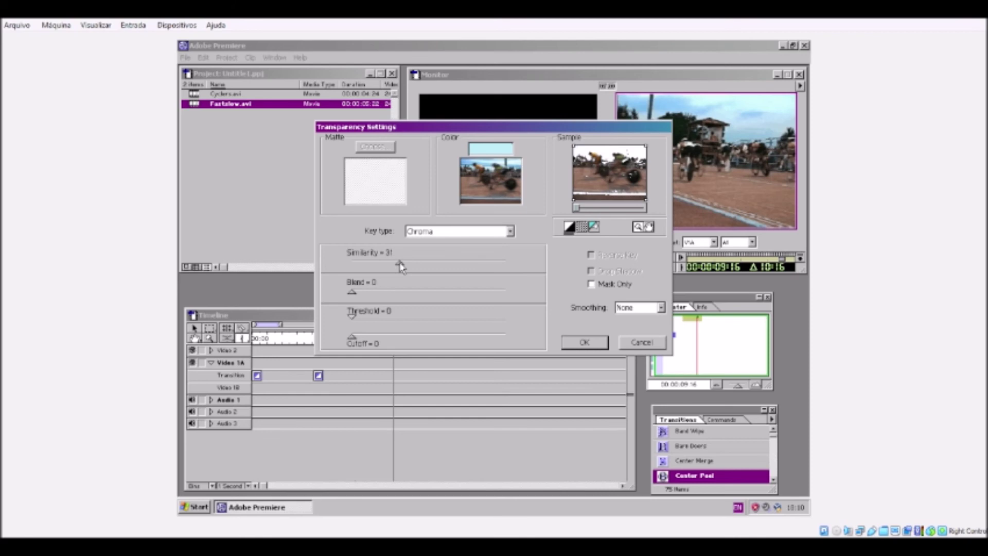
{"action": "left_click", "coordinate": [584, 342]}
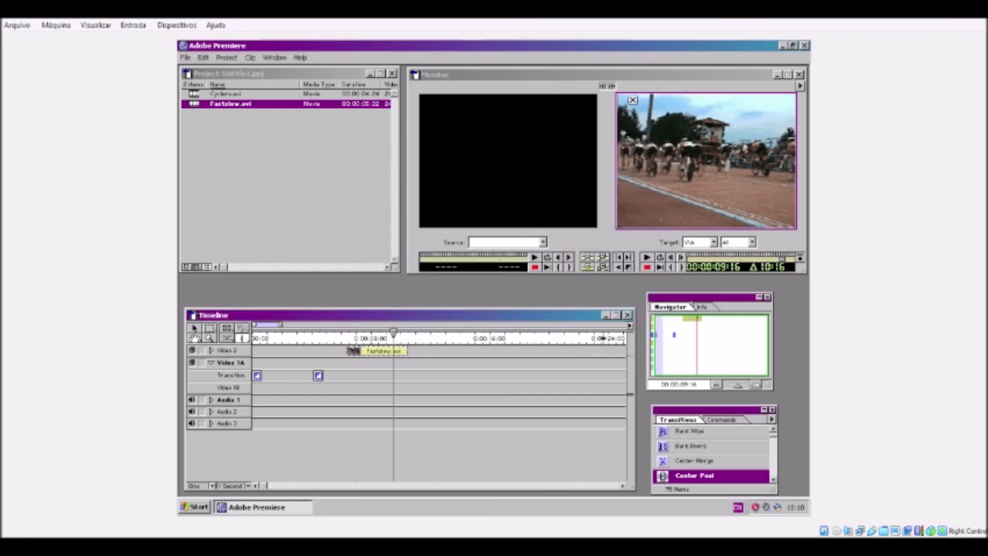
- Move the edit line onto the keyed clip at 06:12
{"action": "left_click", "coordinate": [351, 338]}
{"action": "left_click_drag", "start_coordinate": [350, 338], "coordinate": [348, 338]}
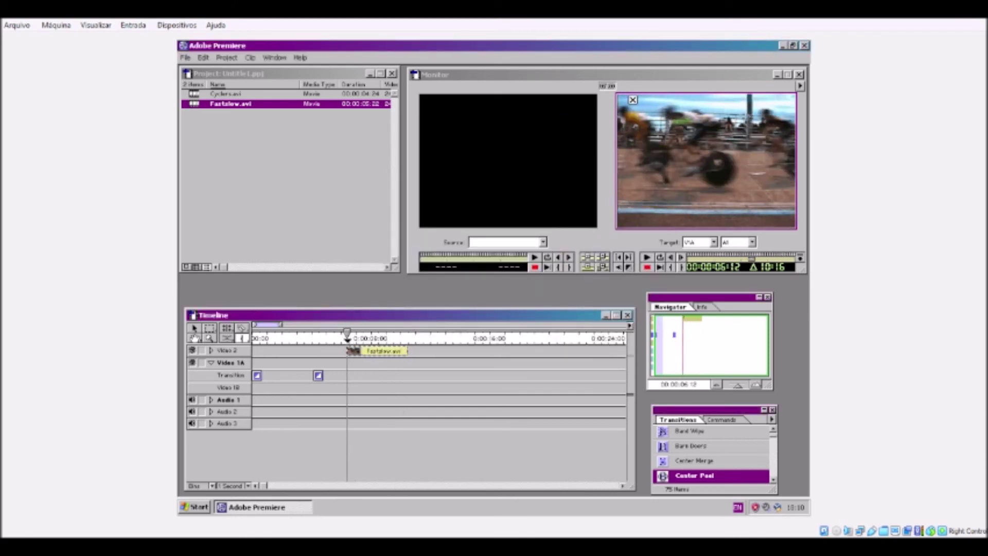
{"action": "left_click", "coordinate": [634, 104]}
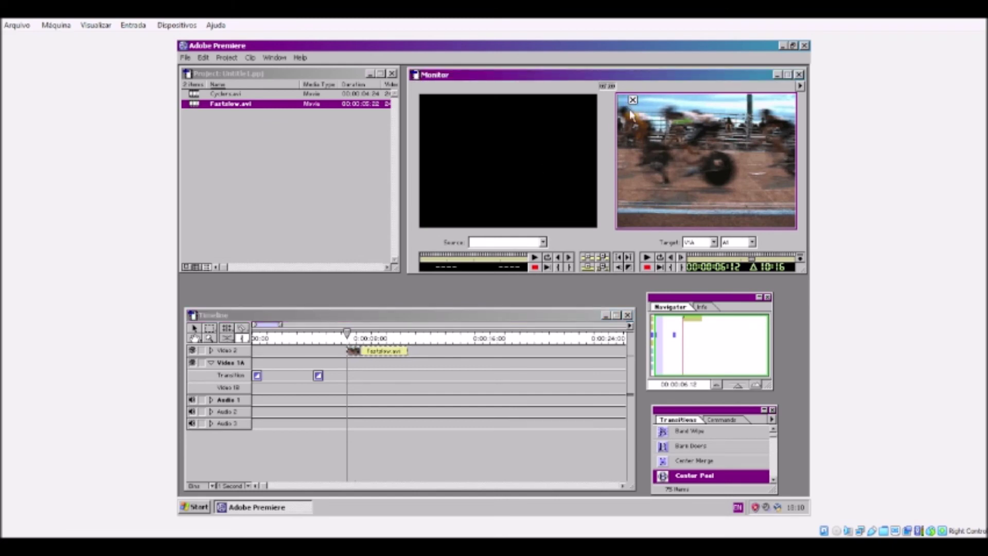
- Set the Fastslow.avi chroma key's Smoothing to Low with Mask Only on
{"action": "right_click", "coordinate": [394, 354]}
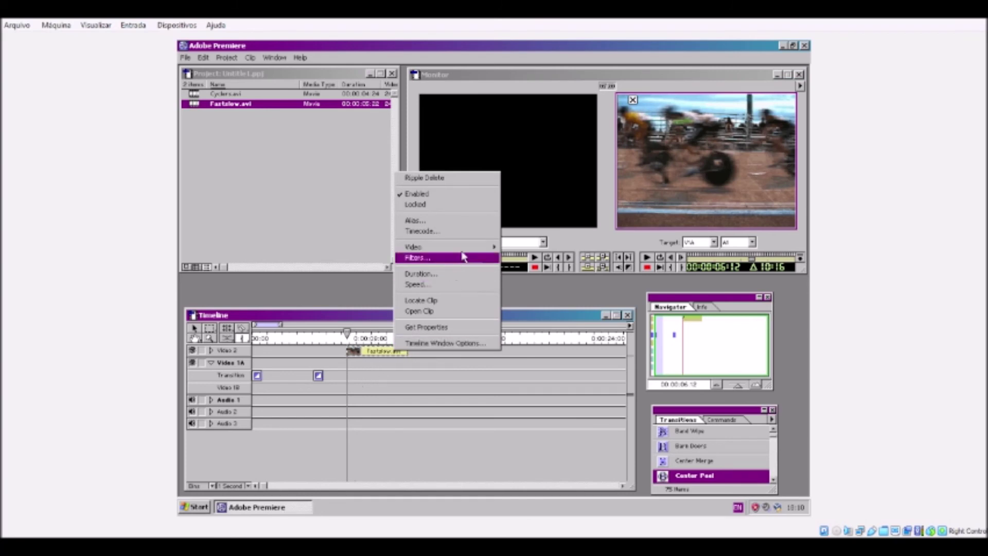
{"action": "mouse_move", "coordinate": [471, 250]}
{"action": "left_click", "coordinate": [542, 253]}
{"action": "left_click", "coordinate": [638, 307]}
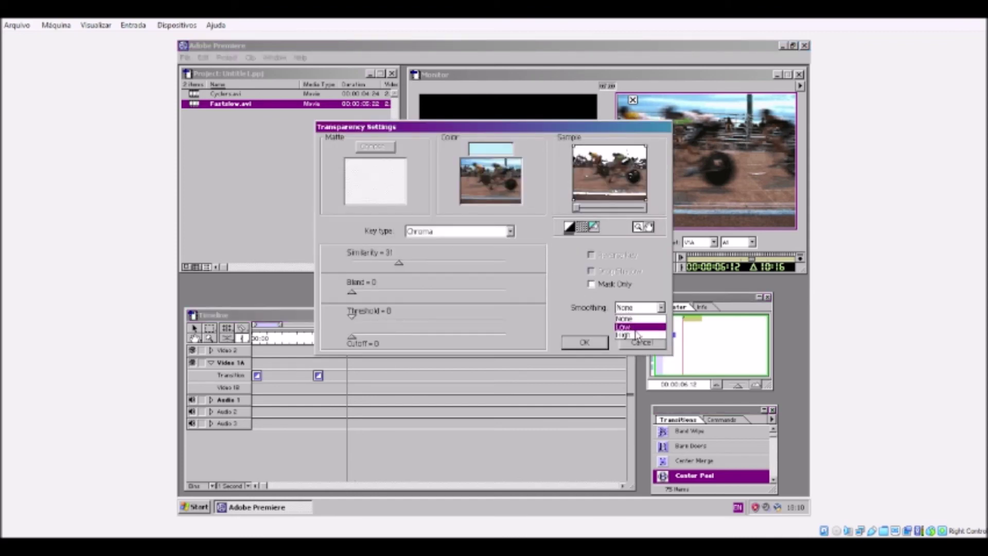
{"action": "left_click", "coordinate": [636, 327]}
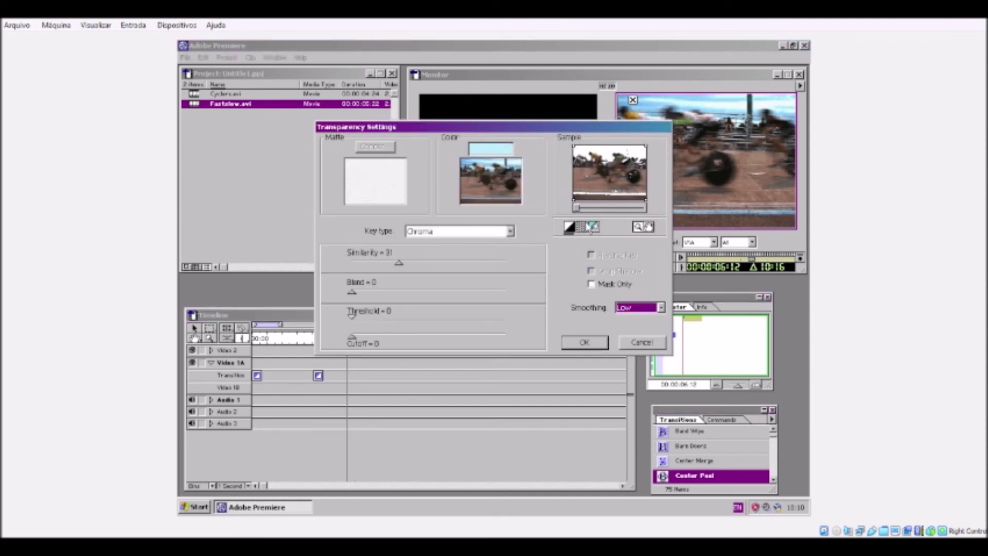
{"action": "left_click", "coordinate": [622, 284]}
{"action": "left_click", "coordinate": [584, 342]}
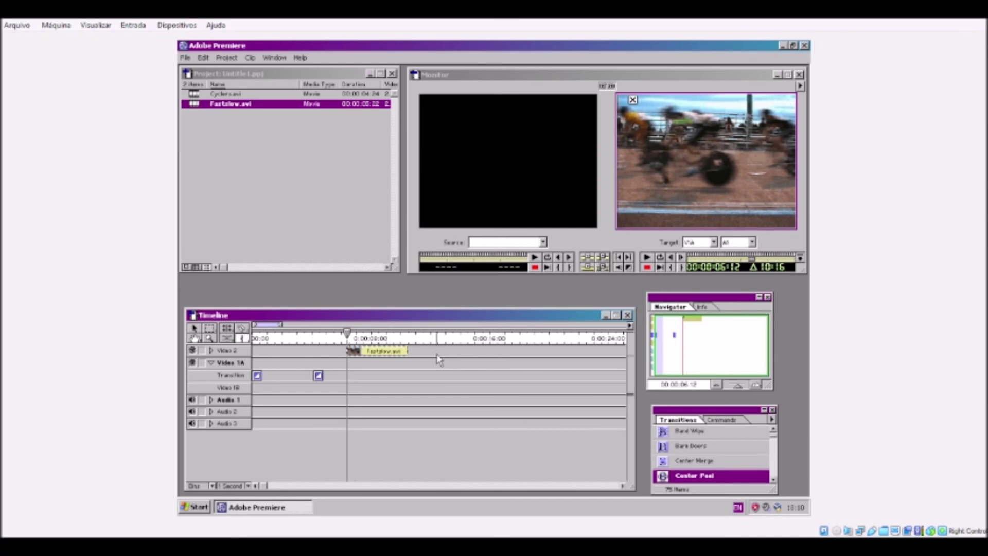
- Drag Fastslow.avi's start earlier on Video 2 and view the About Premiere information
{"action": "mouse_move", "coordinate": [347, 350]}
{"action": "left_mouse_down"}
{"action": "mouse_move", "coordinate": [377, 350]}
{"action": "mouse_move", "coordinate": [354, 350]}
{"action": "left_mouse_up"}
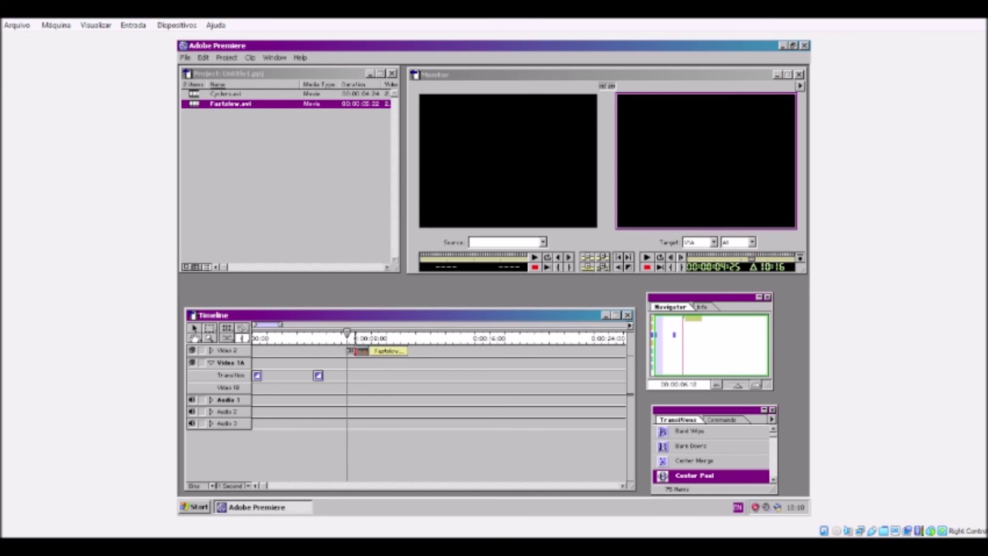
{"action": "left_click_drag", "start_coordinate": [355, 350], "coordinate": [324, 350]}
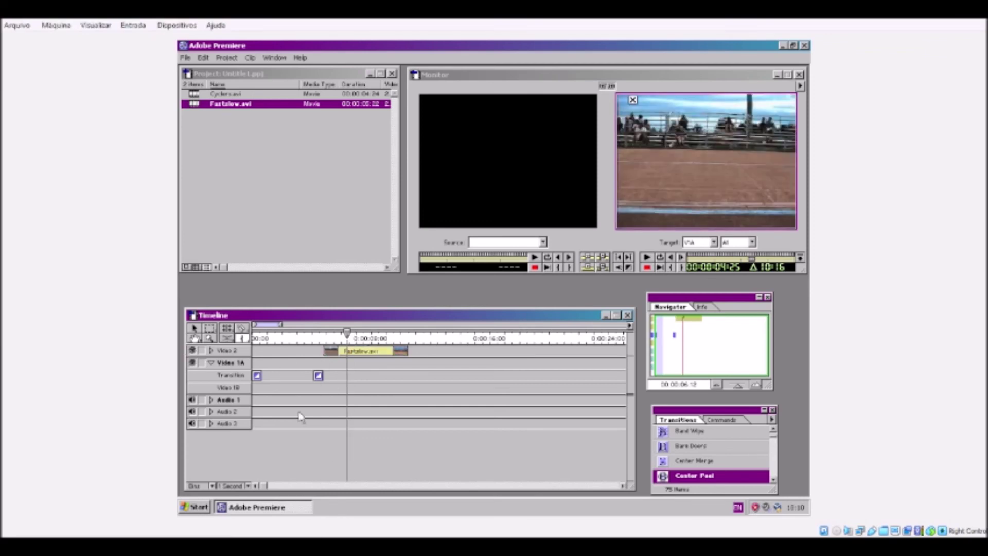
{"action": "left_click", "coordinate": [202, 57]}
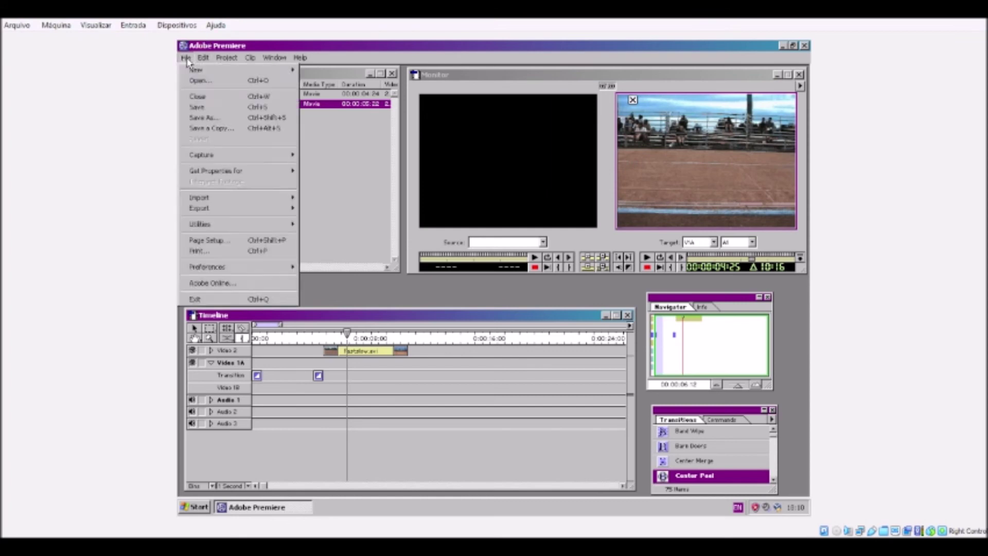
{"action": "mouse_move", "coordinate": [300, 57]}
{"action": "left_click", "coordinate": [359, 120]}
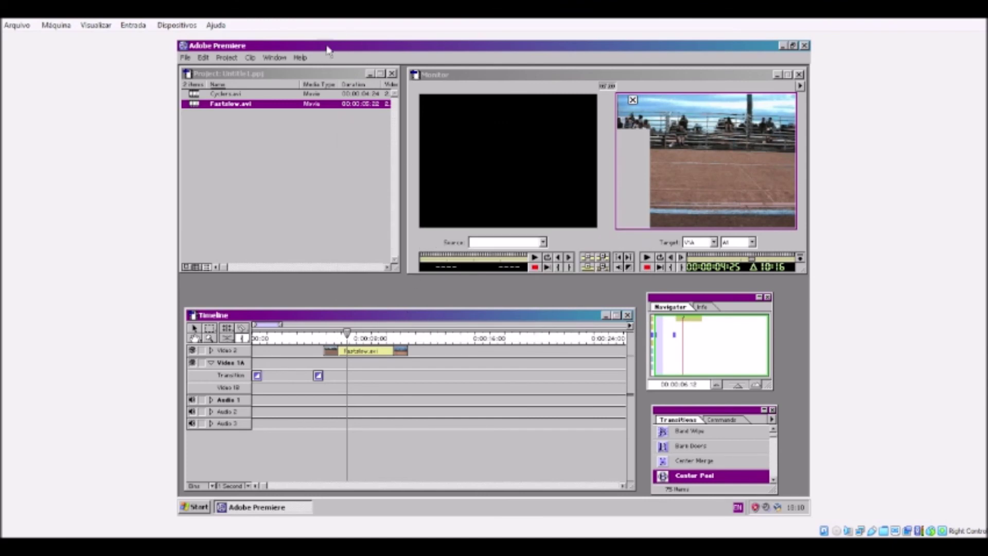
{"action": "left_click", "coordinate": [300, 57]}
{"action": "left_click", "coordinate": [321, 124]}
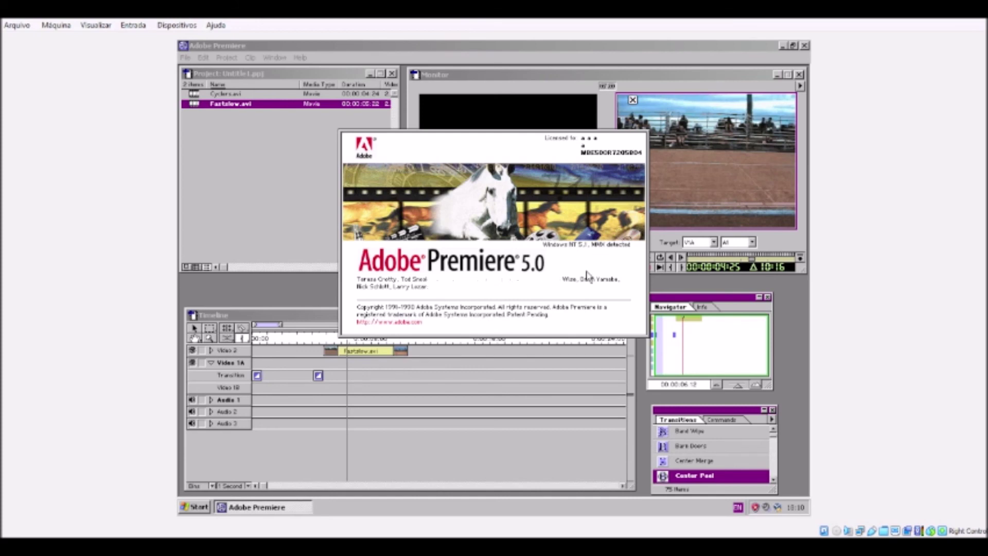
{"action": "left_click", "coordinate": [447, 296]}
- Exit Premiere without saving Untitled1.ppj
{"action": "left_click", "coordinate": [185, 58]}
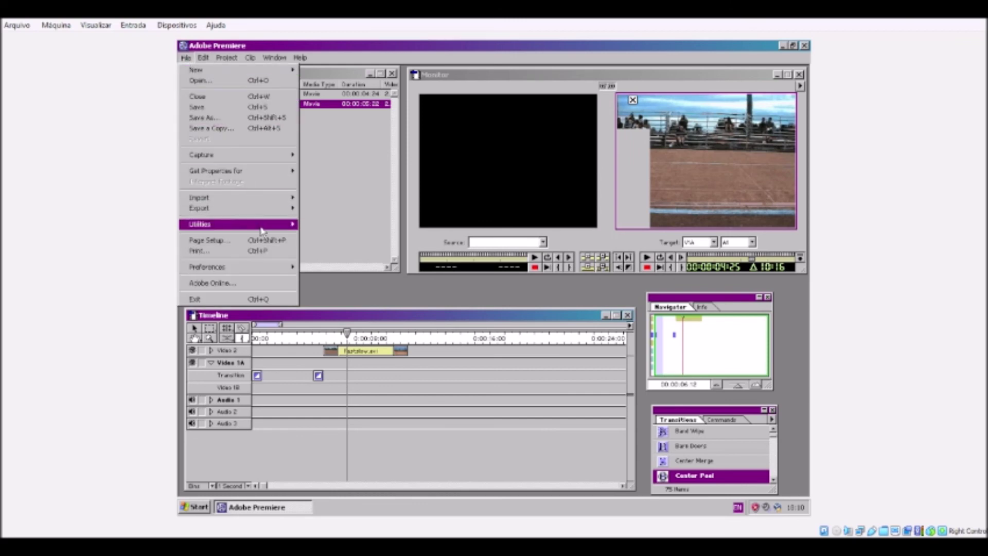
{"action": "mouse_move", "coordinate": [292, 157]}
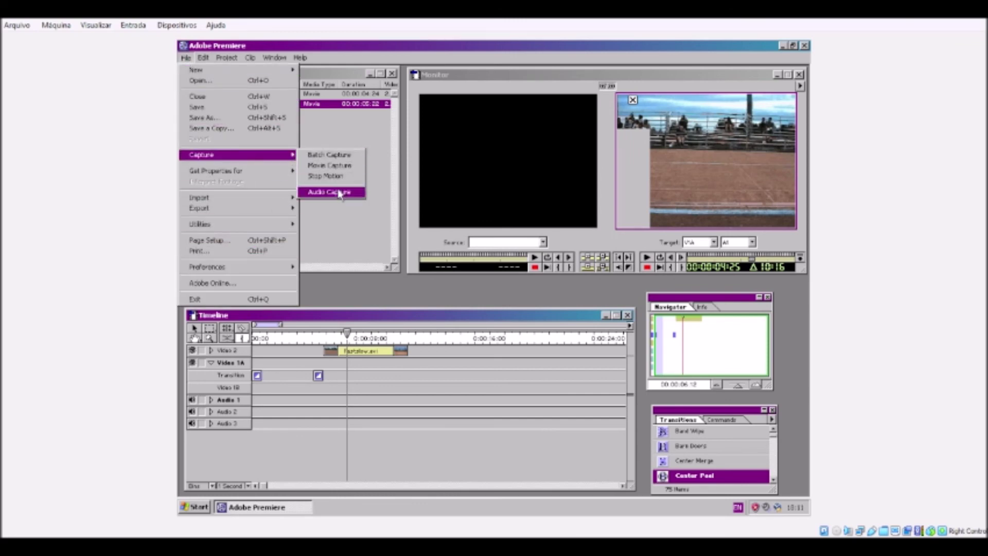
{"action": "left_click", "coordinate": [216, 299]}
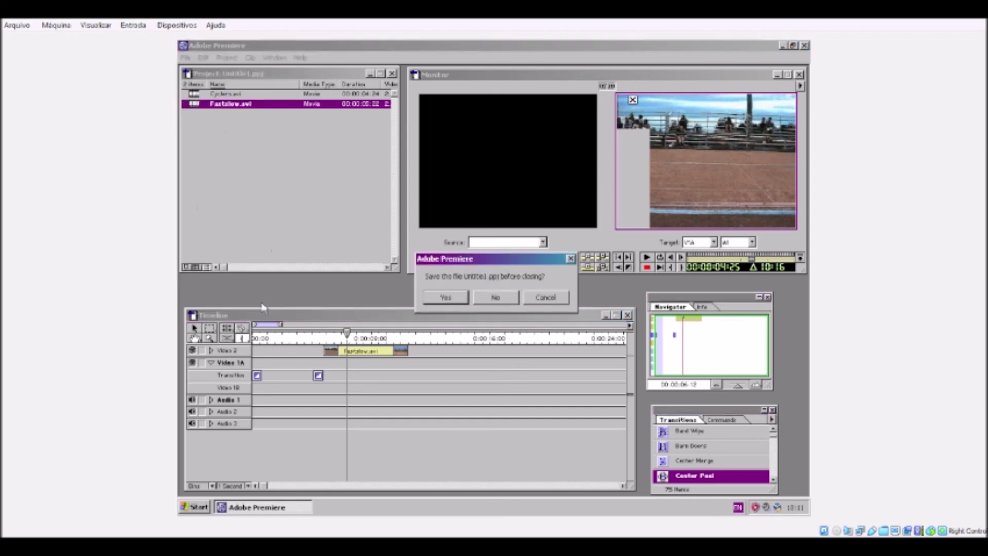
{"action": "left_click", "coordinate": [497, 298]}
{"action": "left_click_drag", "start_coordinate": [496, 236], "coordinate": [436, 429]}
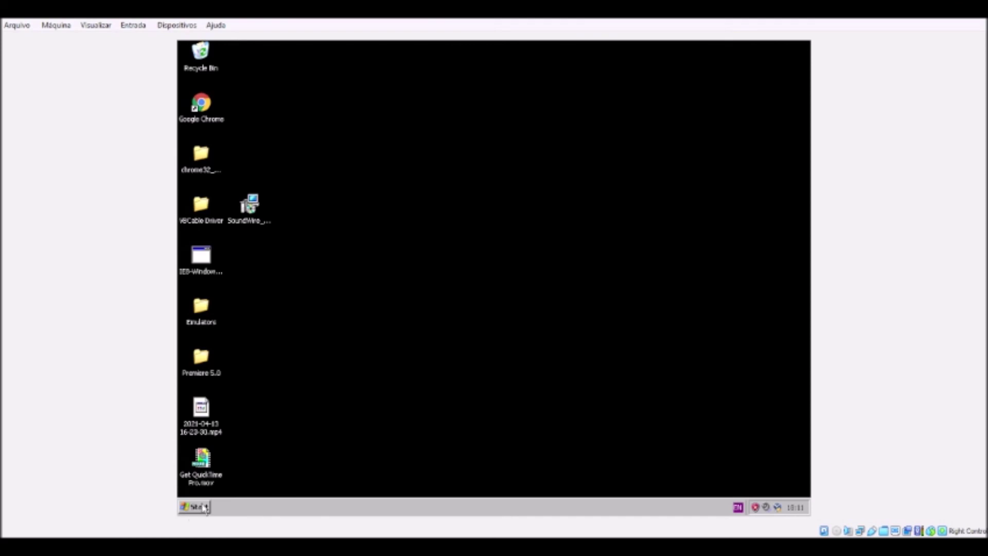
- Launch QuickTime MoviePlayer from the Start menu's QuickTime programs
{"action": "left_click", "coordinate": [204, 508]}
{"action": "left_click", "coordinate": [224, 467]}
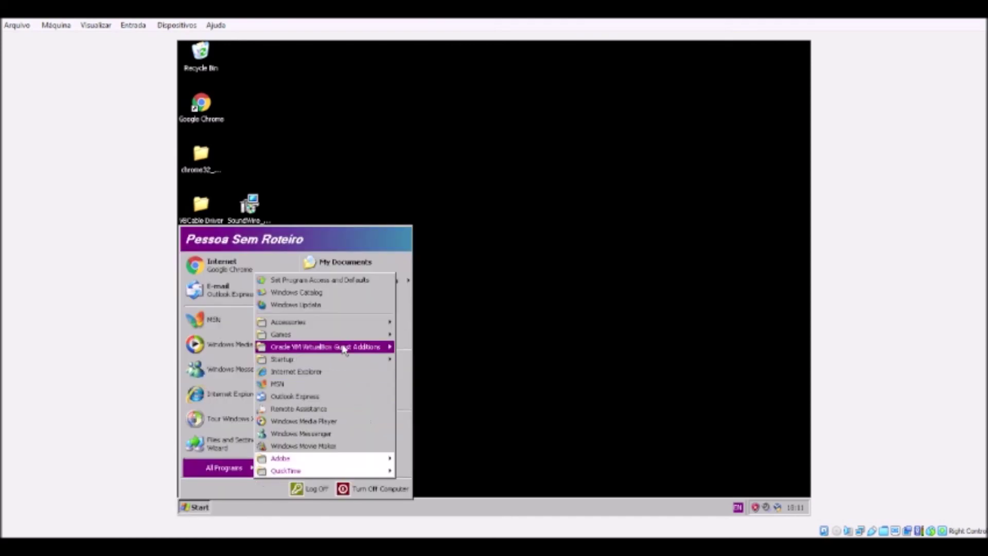
{"action": "mouse_move", "coordinate": [358, 470]}
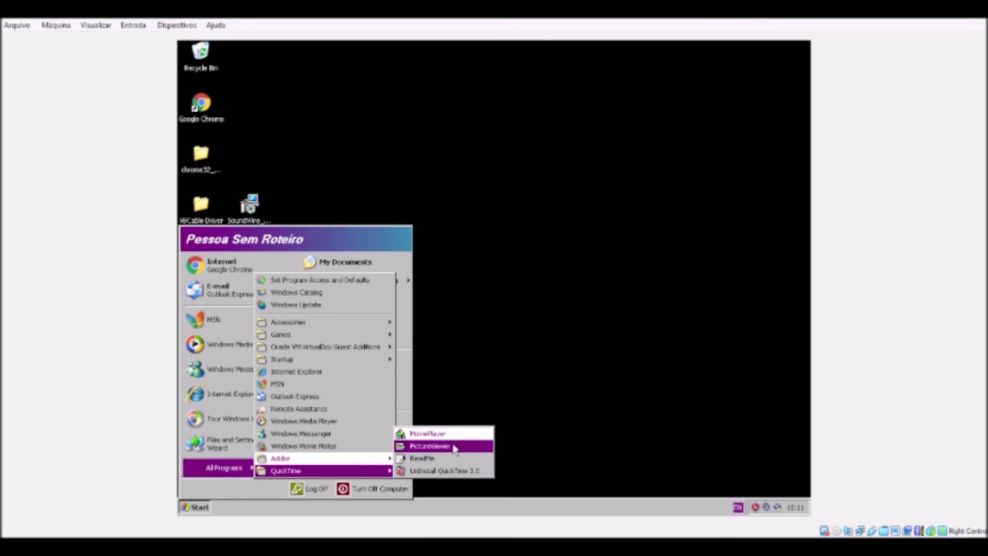
{"action": "left_click", "coordinate": [452, 433]}
- View the About MoviePlayer information, then close MoviePlayer
{"action": "left_click", "coordinate": [227, 101]}
{"action": "left_click", "coordinate": [289, 102]}
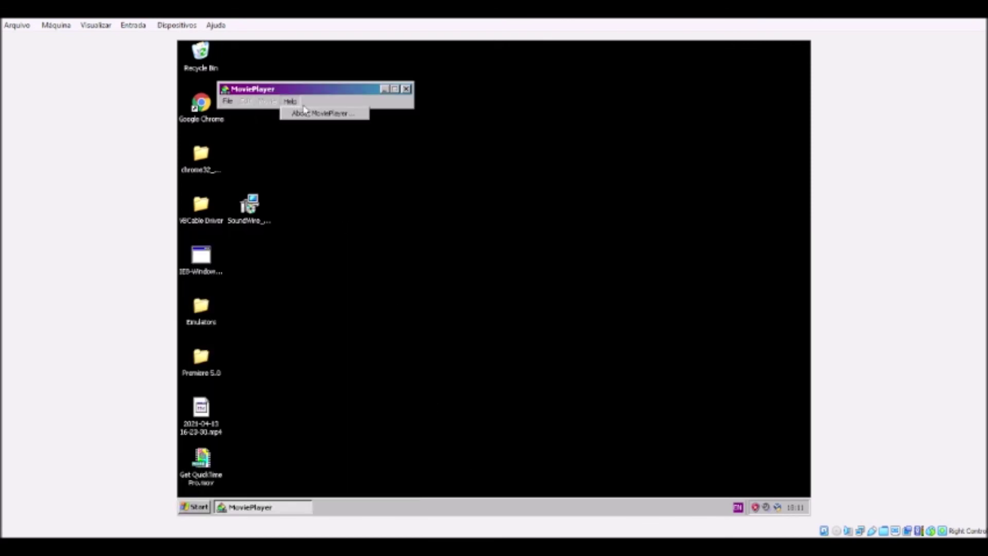
{"action": "left_click", "coordinate": [305, 110]}
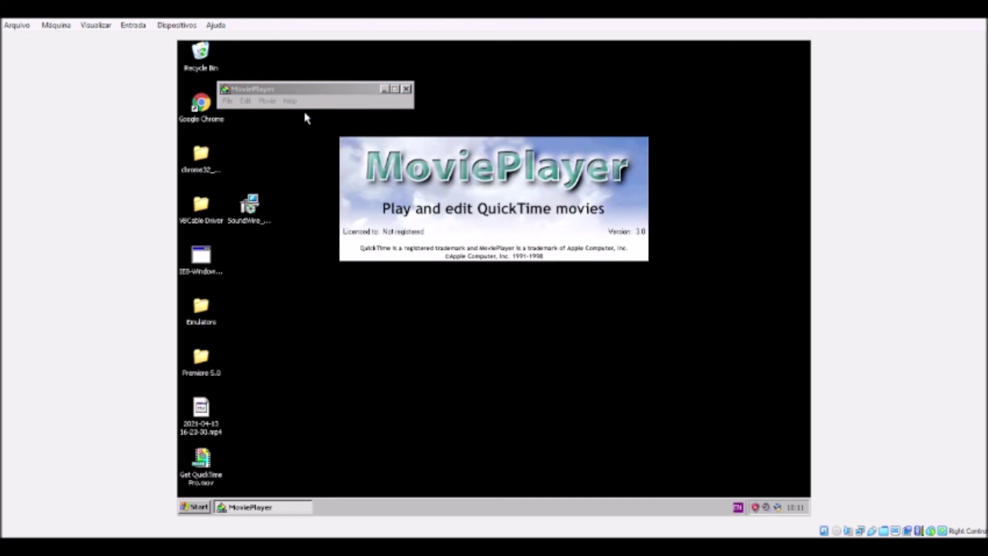
{"action": "left_click", "coordinate": [522, 253]}
{"action": "left_click", "coordinate": [406, 88]}
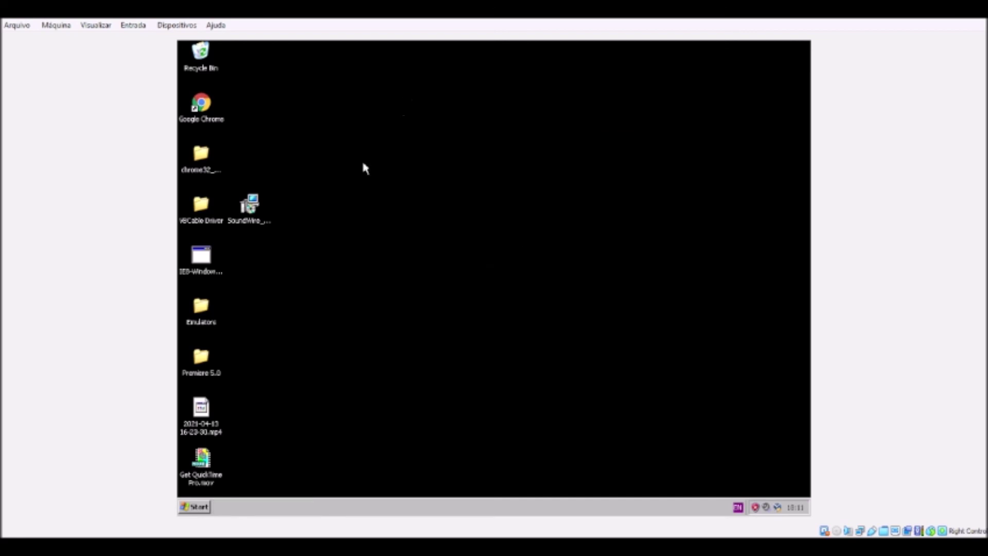
- Open Get QuickTime Pro and accept the QuickTime upgrade offer online
{"action": "double_click", "coordinate": [211, 486]}
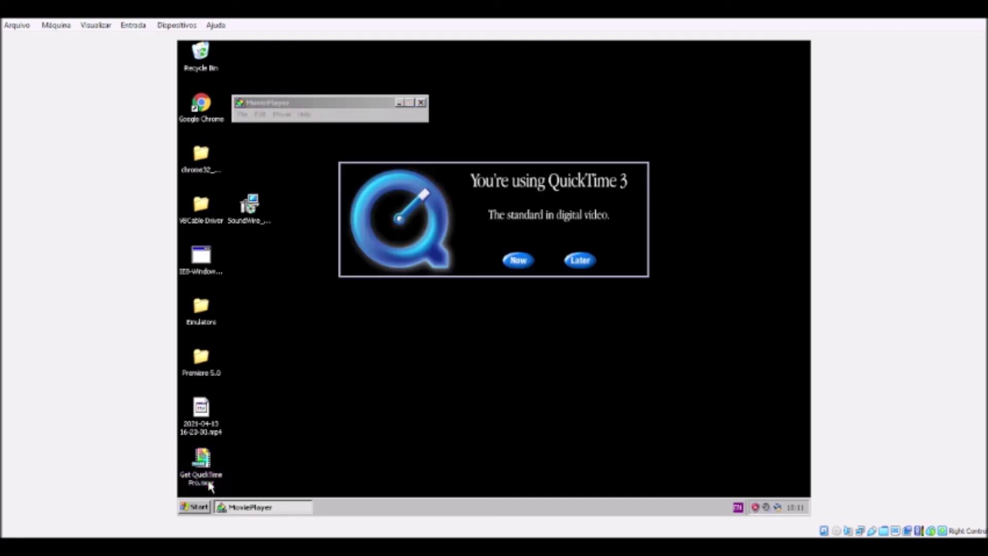
{"action": "left_click", "coordinate": [578, 264]}
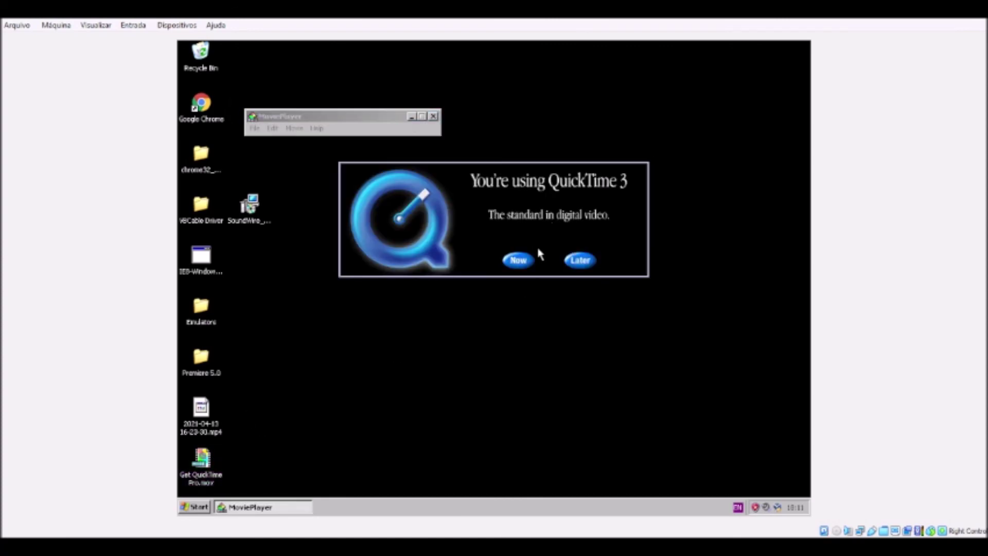
{"action": "left_click", "coordinate": [520, 260]}
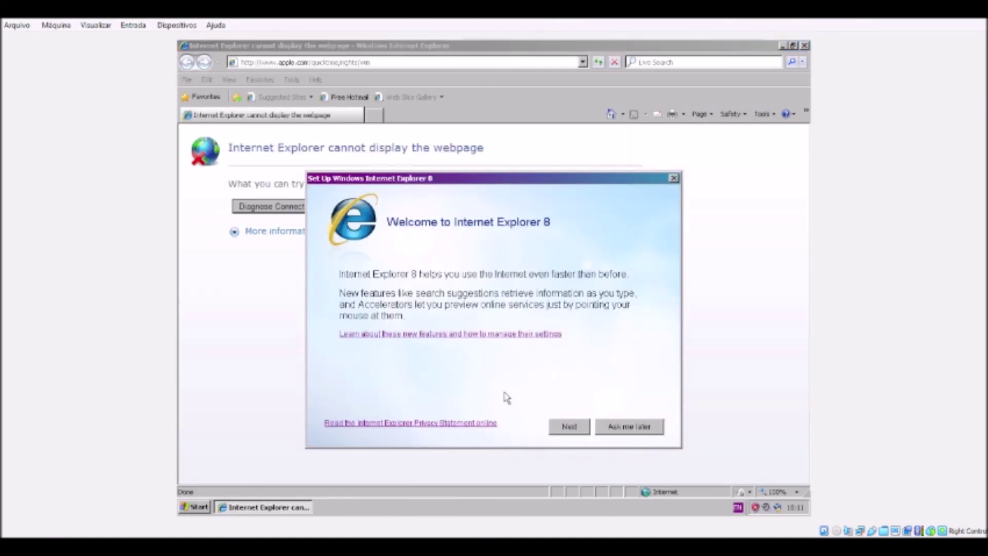
- Postpone the IE8 setup and lower Internet zone security to Medium
{"action": "left_click", "coordinate": [621, 427]}
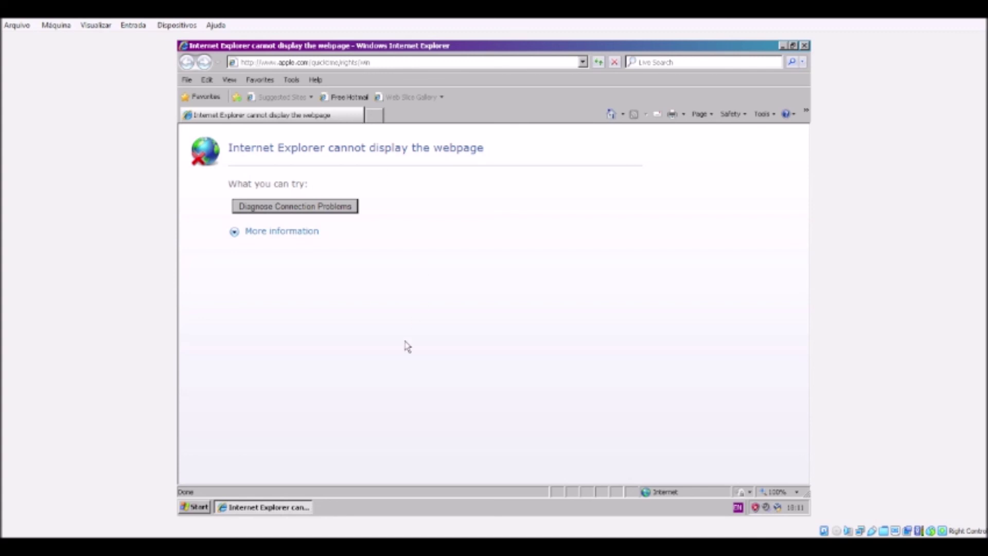
{"action": "double_click", "coordinate": [673, 493]}
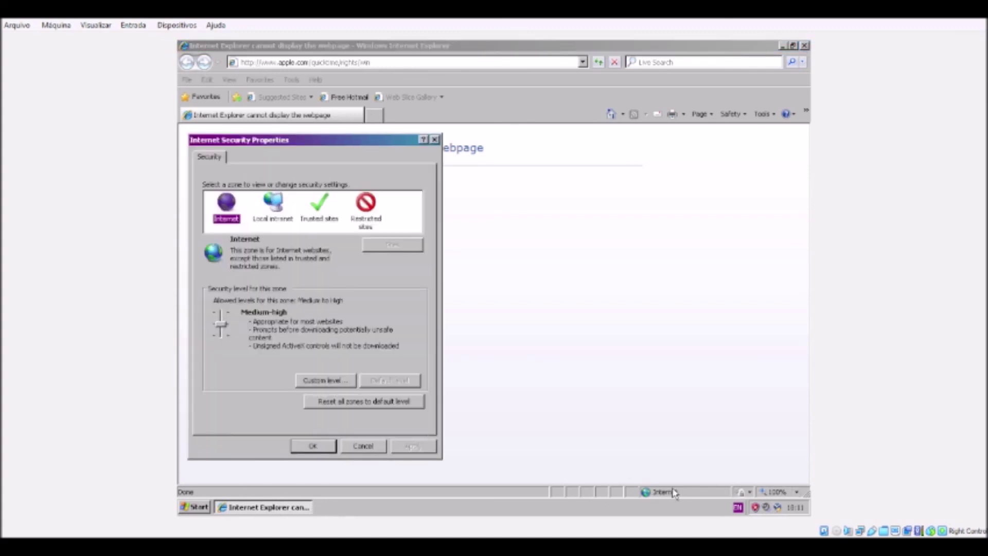
{"action": "left_click", "coordinate": [223, 334]}
{"action": "left_click_drag", "start_coordinate": [232, 338], "coordinate": [222, 369]}
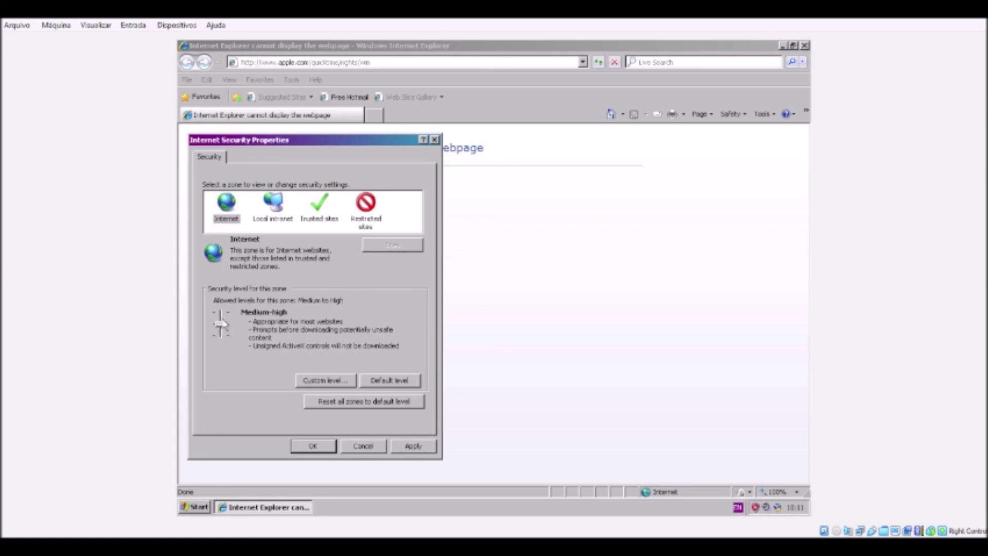
{"action": "left_click", "coordinate": [411, 446]}
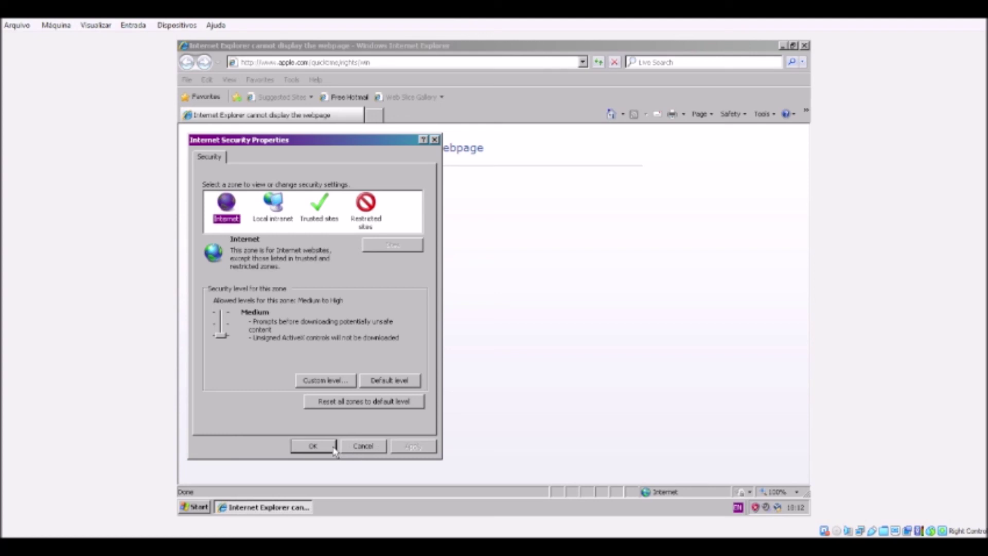
{"action": "left_click", "coordinate": [333, 447]}
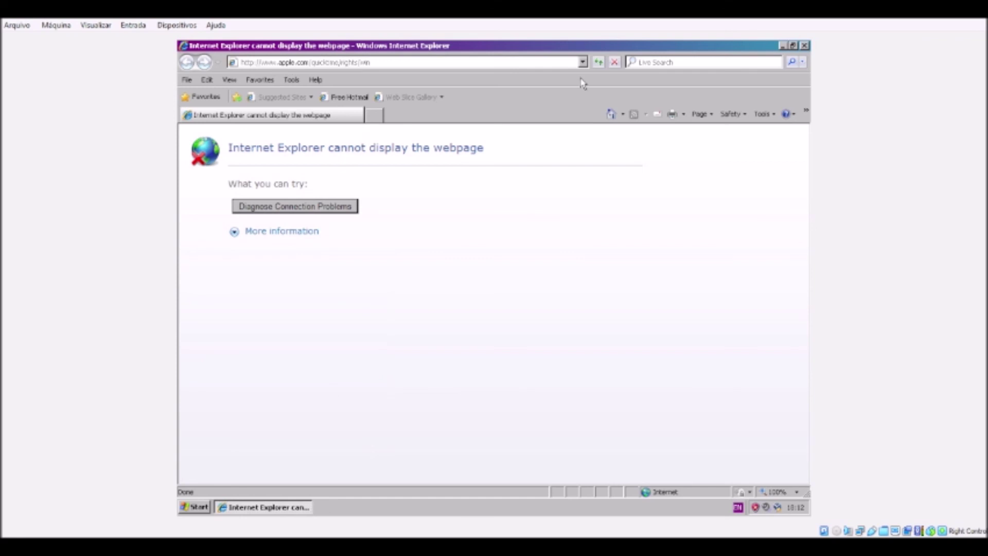
- Reload the QuickTime page twice and recheck the zone settings without changes
{"action": "left_click", "coordinate": [599, 63]}
{"action": "left_click", "coordinate": [599, 63]}
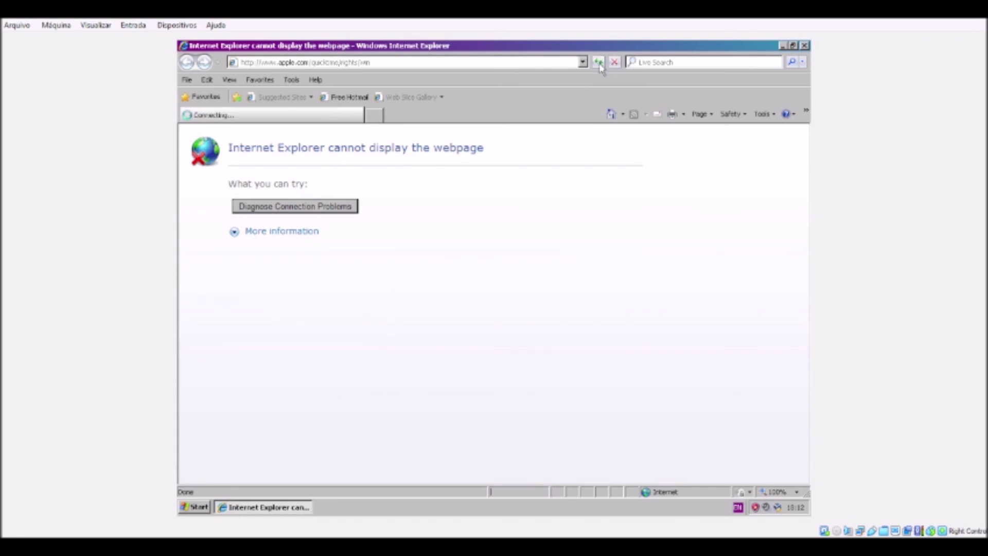
{"action": "double_click", "coordinate": [678, 495]}
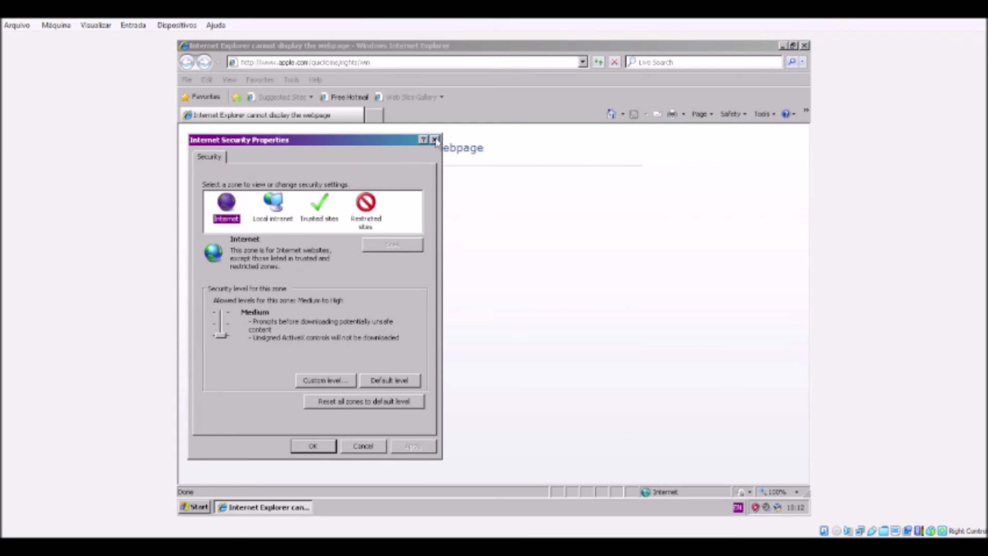
{"action": "left_click", "coordinate": [437, 139]}
{"action": "left_click", "coordinate": [316, 80]}
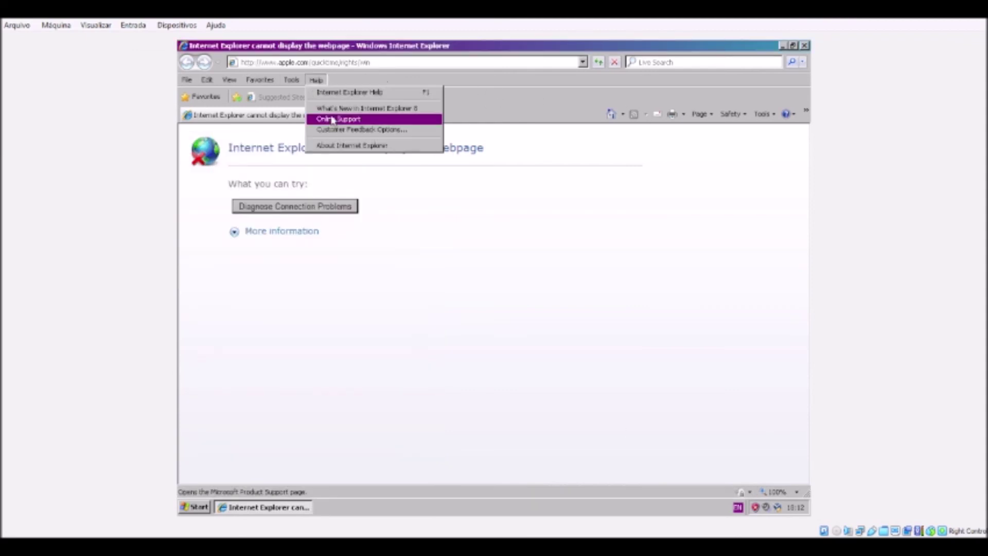
- In Internet Options' Security tab, view the Local intranet, Trusted sites and Restricted sites zones
{"action": "mouse_move", "coordinate": [301, 79]}
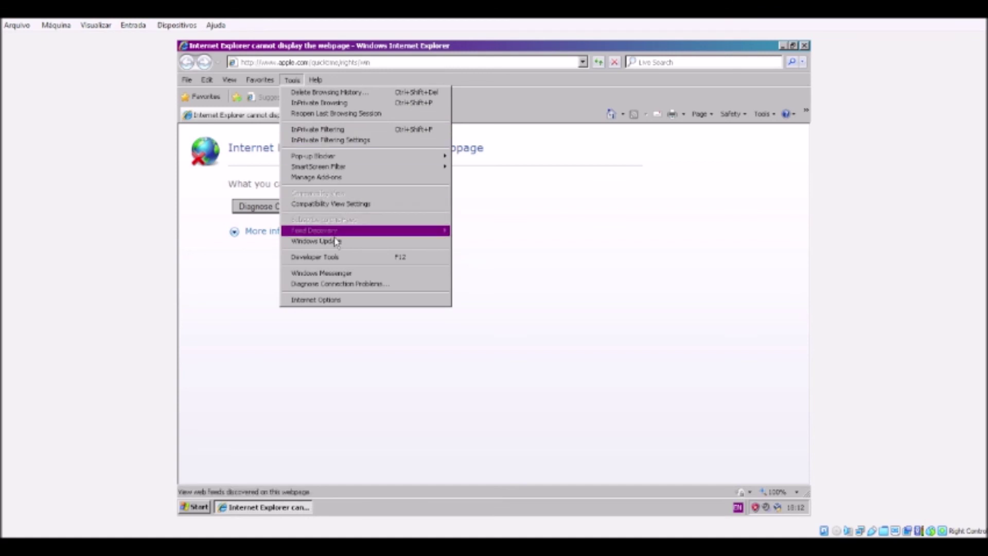
{"action": "left_click", "coordinate": [319, 300]}
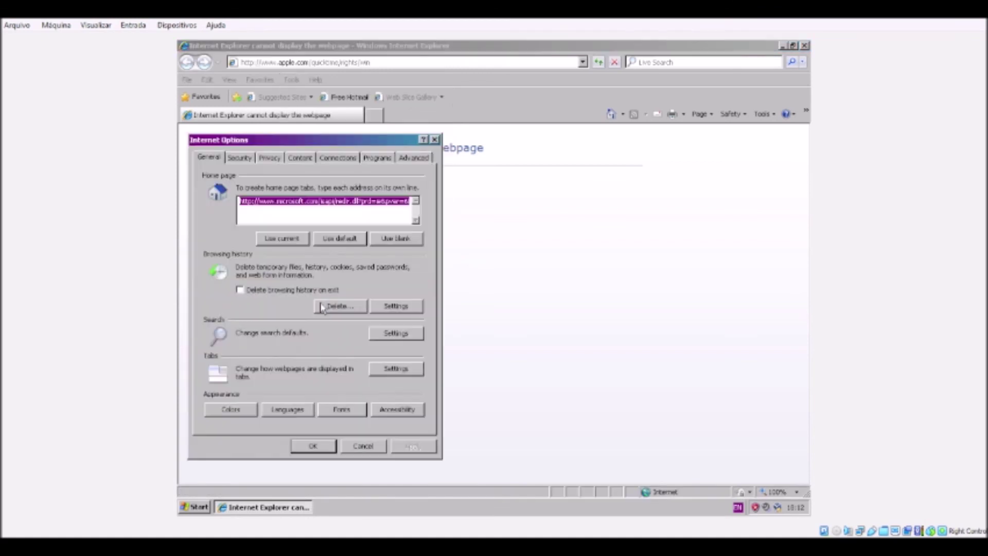
{"action": "left_click", "coordinate": [245, 157]}
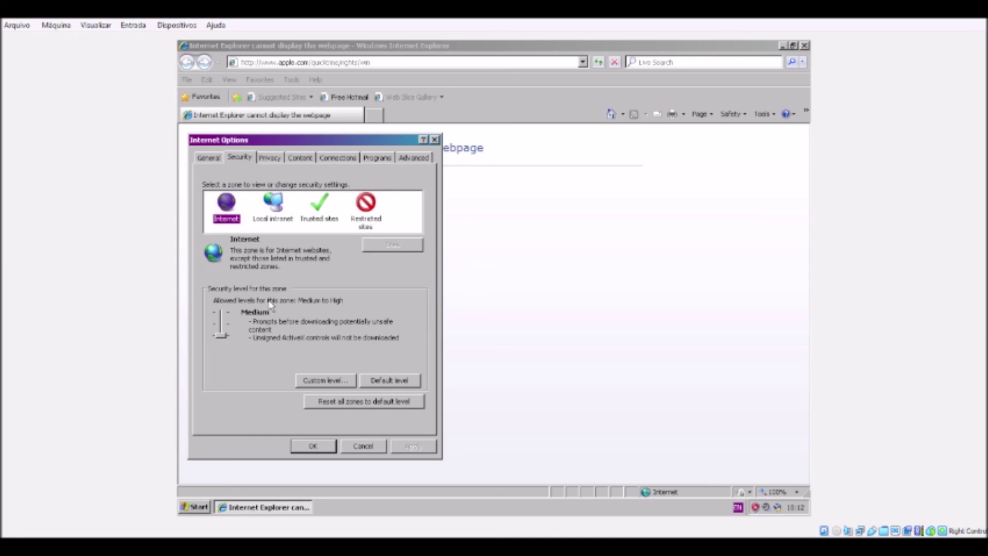
{"action": "left_click", "coordinate": [285, 225]}
{"action": "left_click", "coordinate": [316, 218]}
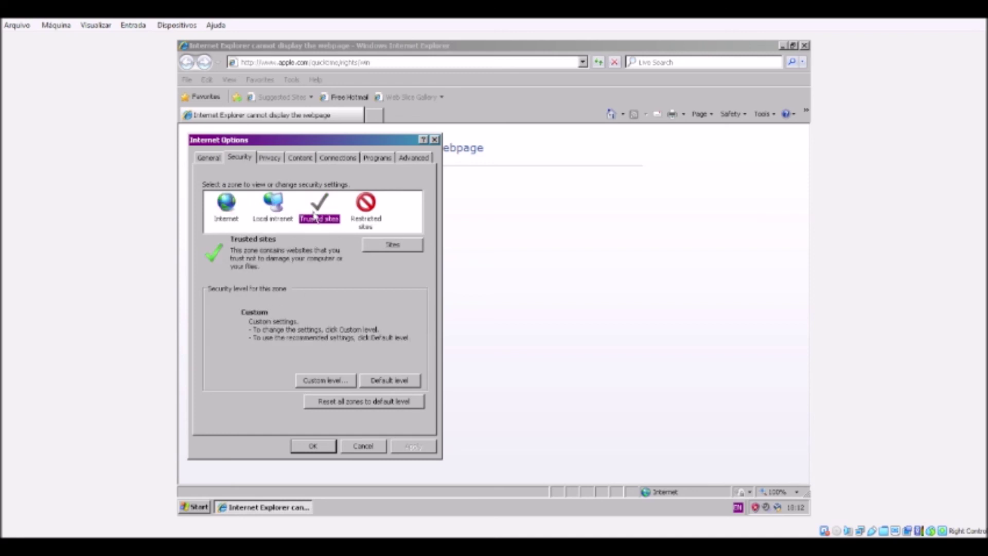
{"action": "left_click", "coordinate": [363, 220]}
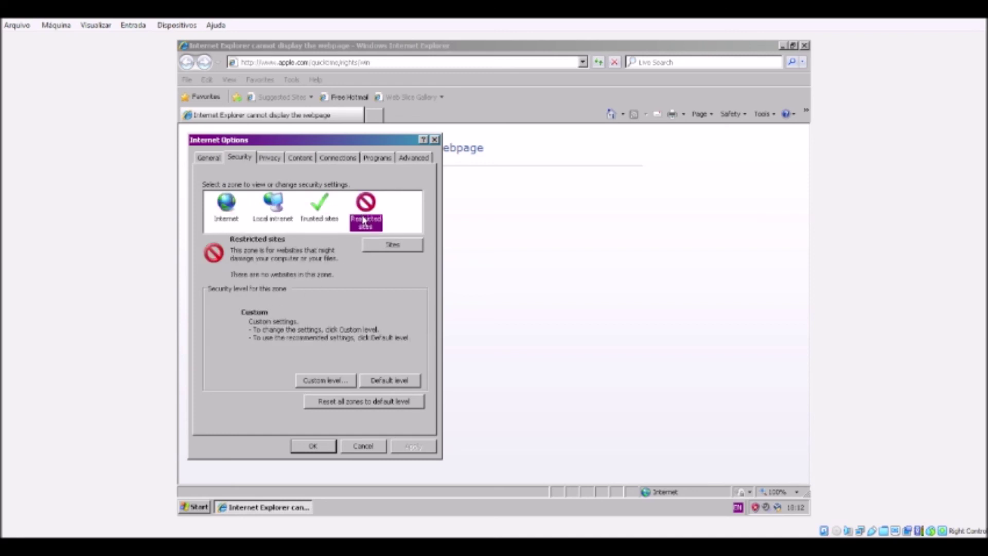
{"action": "left_click", "coordinate": [334, 219]}
{"action": "left_click", "coordinate": [272, 219]}
- Return to the Internet zone, cancel Internet Options, and show About Internet Explorer
{"action": "left_click", "coordinate": [240, 221]}
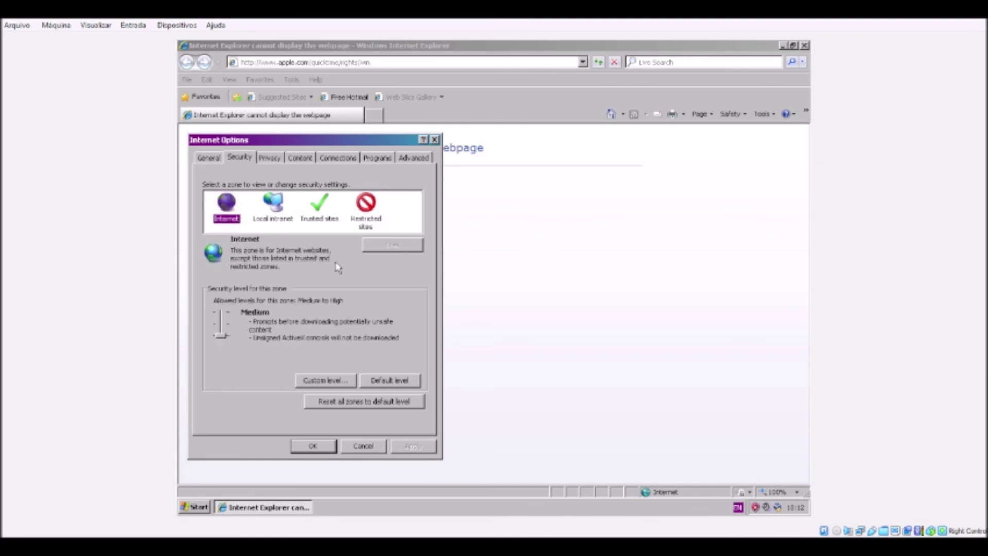
{"action": "left_click", "coordinate": [276, 203]}
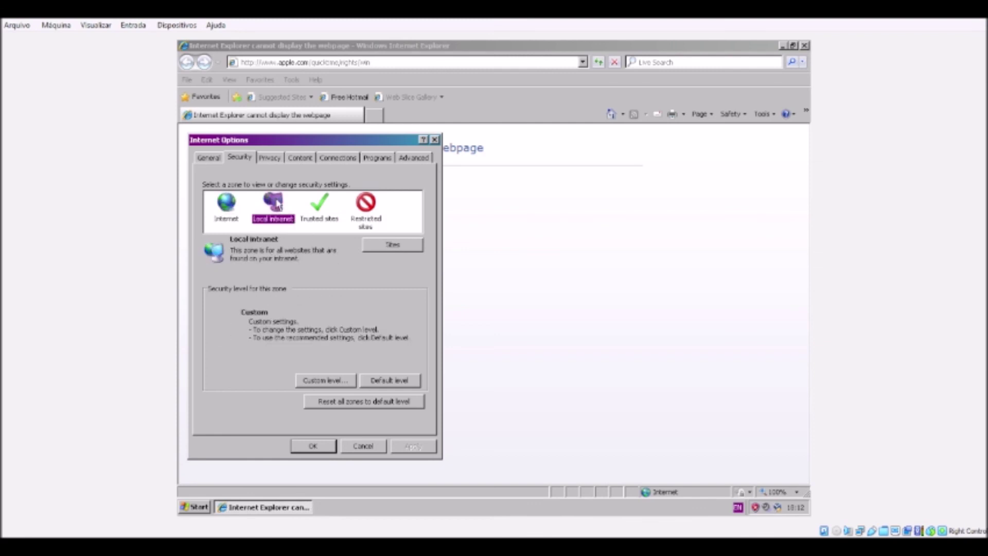
{"action": "left_click", "coordinate": [233, 206]}
{"action": "left_click", "coordinate": [363, 445]}
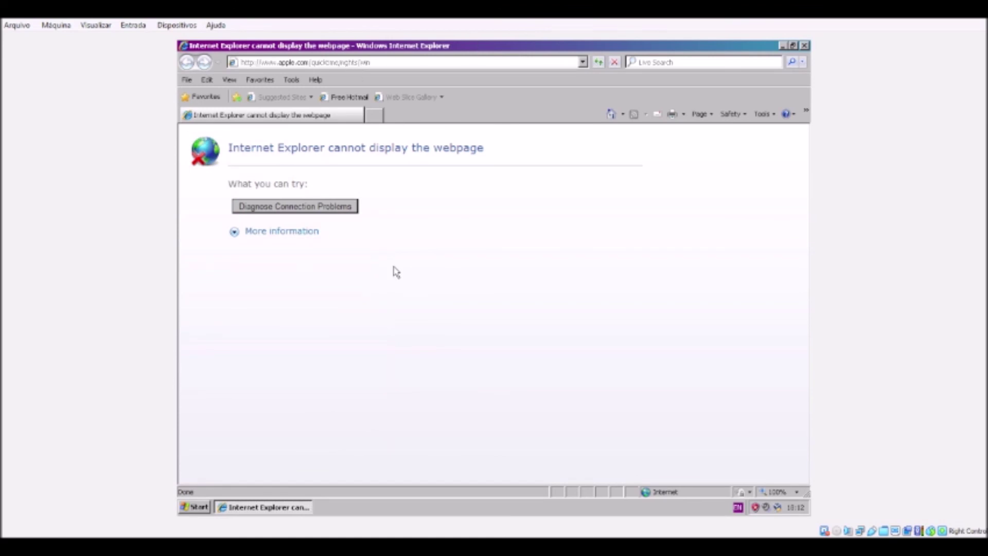
{"action": "left_click", "coordinate": [316, 80]}
{"action": "left_click", "coordinate": [359, 146]}
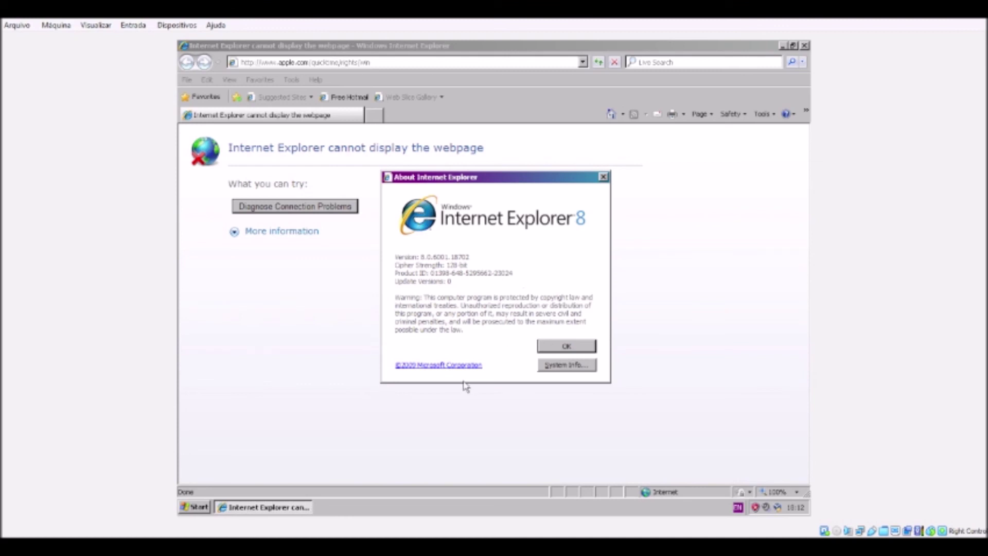
- Open System Info from the About box, then close Internet Explorer and System Information
{"action": "left_click", "coordinate": [569, 364]}
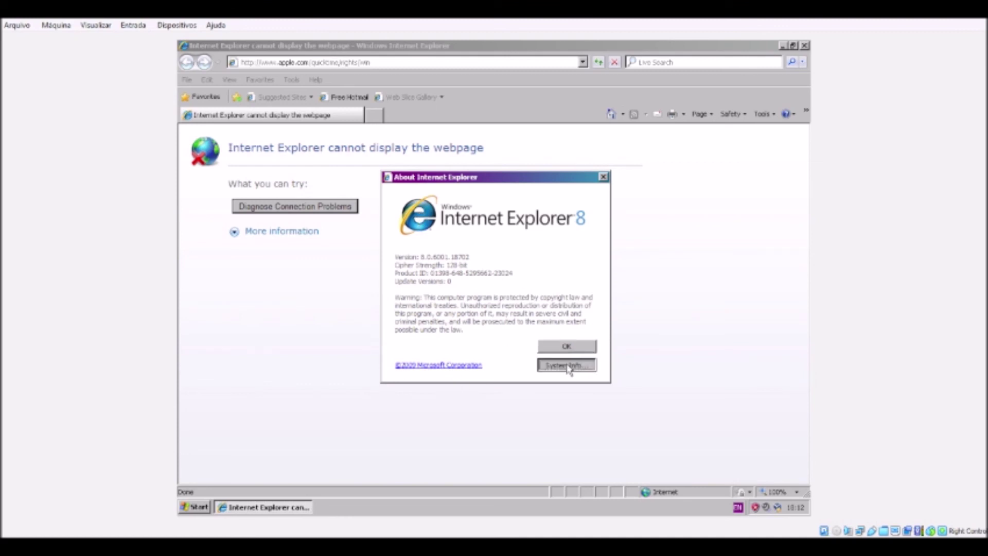
{"action": "left_click", "coordinate": [804, 45]}
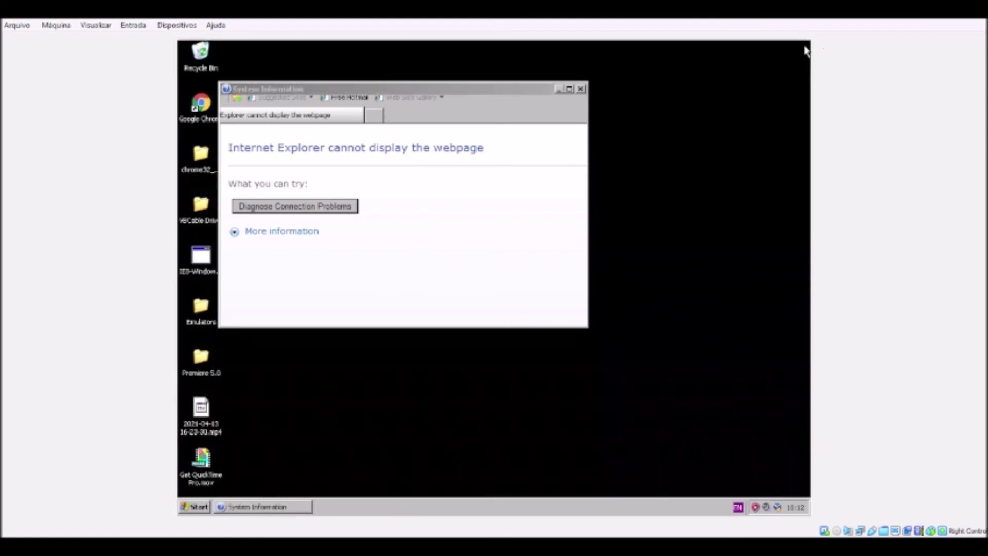
{"action": "left_click", "coordinate": [581, 89]}
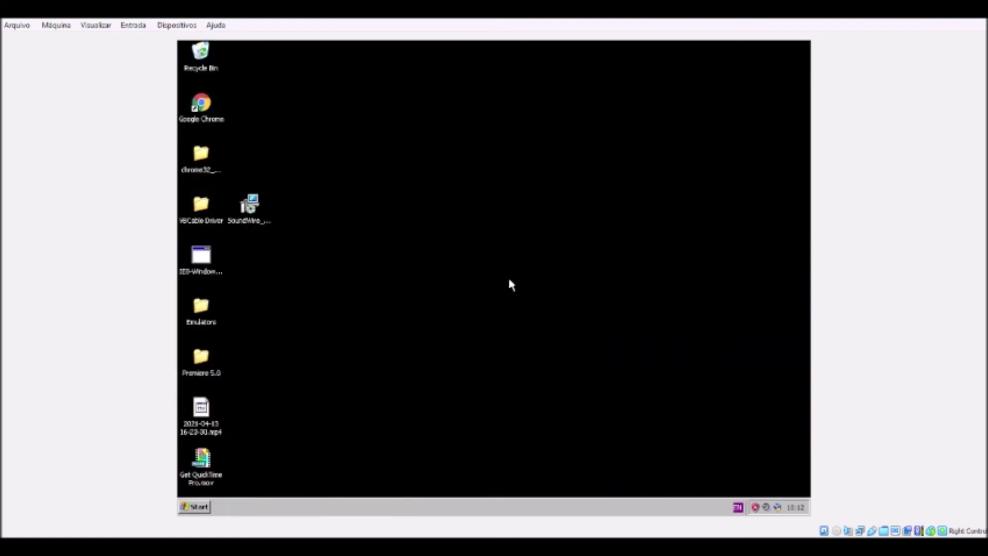